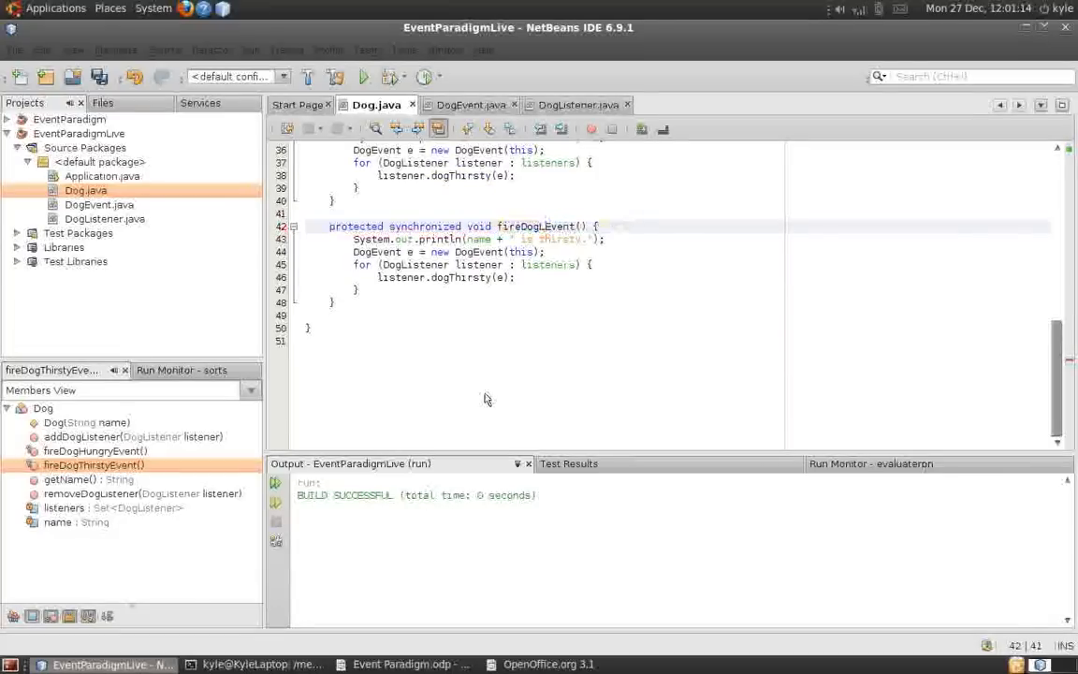
pyautogui.write('Lonely')
# Step: Finish fireDogLonelyEvent with its loneliness message and dogLonely listener call, then save Dog.java
pyautogui.press('Down')
pyautogui.press('Right')
pyautogui.write('feels lonely')
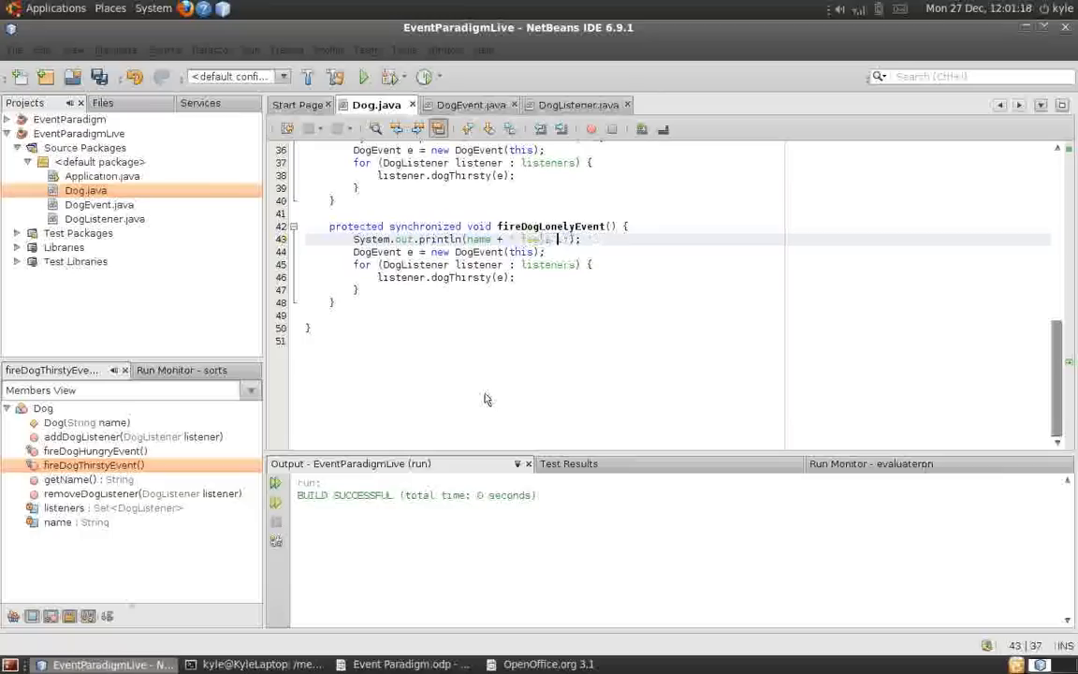
pyautogui.write('ly')
pyautogui.press('Down')
pyautogui.press('Down')
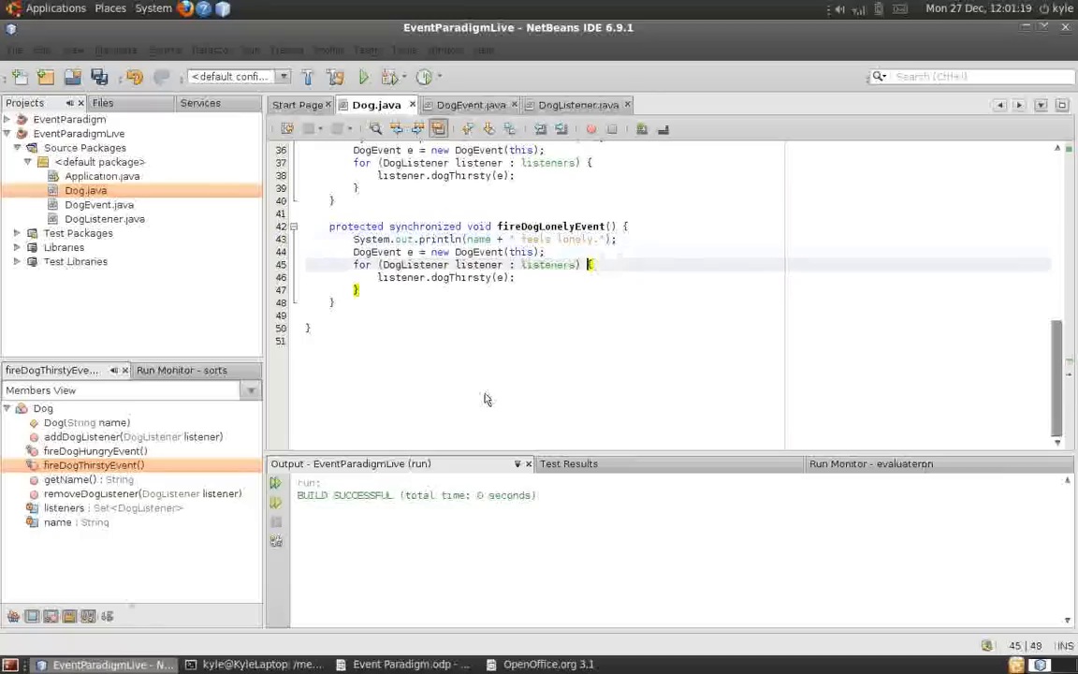
pyautogui.press('Down')
pyautogui.hotkey('shift', 'Left')
pyautogui.hotkey('shift', 'Left')
pyautogui.hotkey('shift', 'Left')
pyautogui.write('Lonely')
pyautogui.hotkey('ctrl', 's')
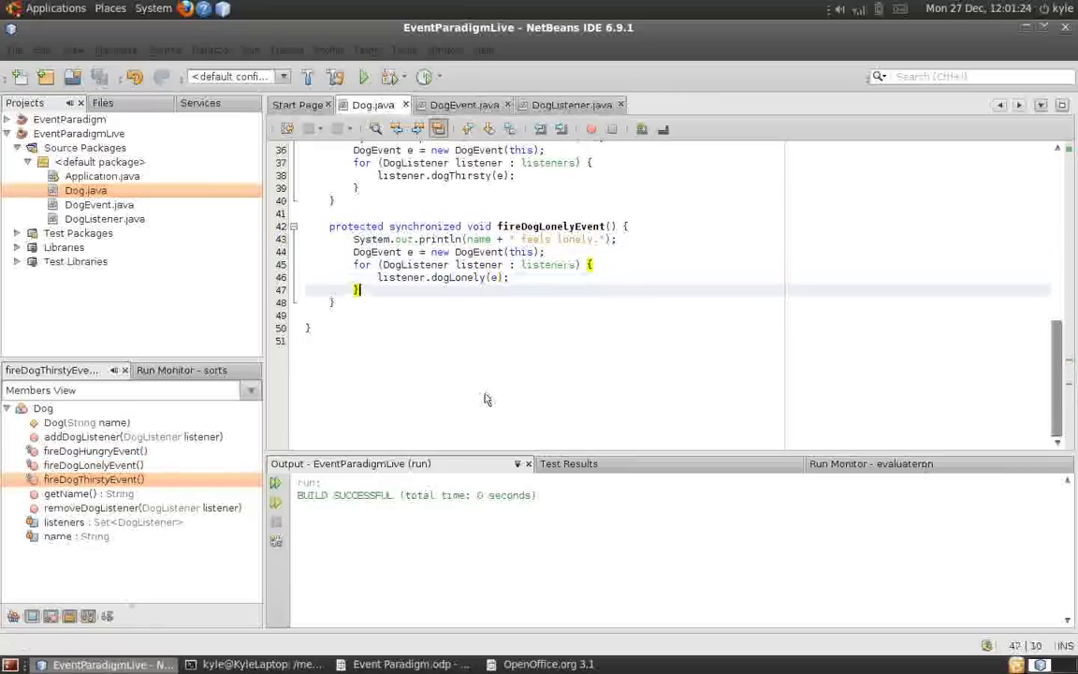
# Step: Duplicate the fireDogLonelyEvent method below itself
pyautogui.hotkey('shift', 'Down')
pyautogui.hotkey('shift', 'Down')
pyautogui.hotkey('shift', 'Up')
pyautogui.hotkey('shift', 'Up')
pyautogui.hotkey('shift', 'Up')
pyautogui.hotkey('shift', 'Home')
pyautogui.hotkey('ctrl', 'c')
pyautogui.press('Down')
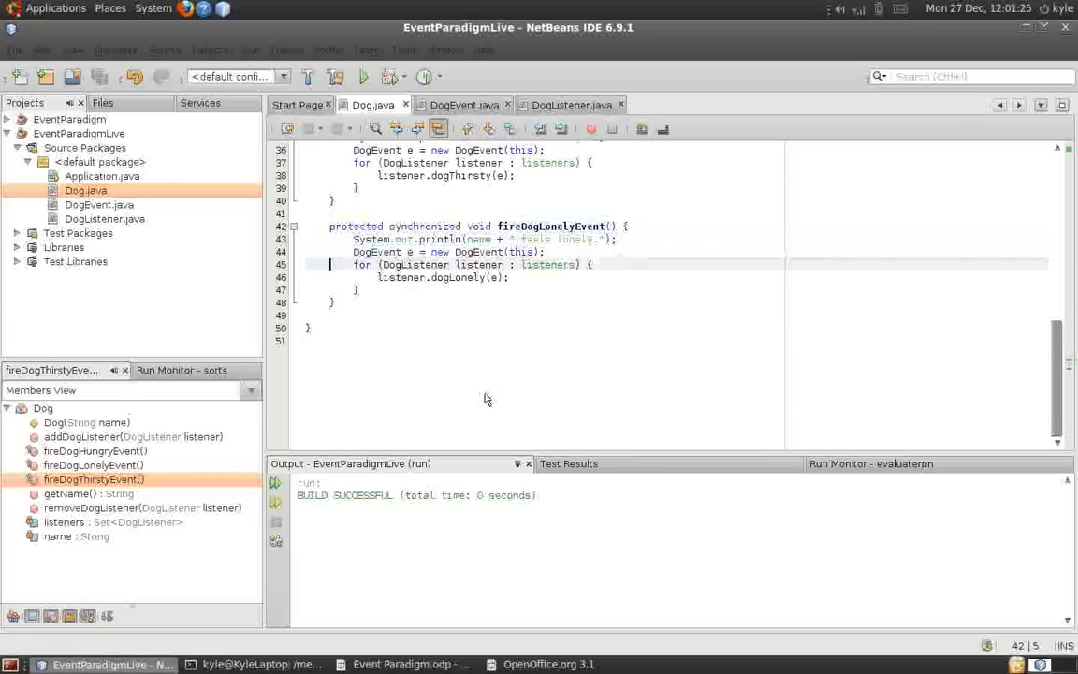
pyautogui.press('Down')
pyautogui.press('Down')
pyautogui.press('Down')
pyautogui.press('Return')
pyautogui.hotkey('ctrl', 'v')
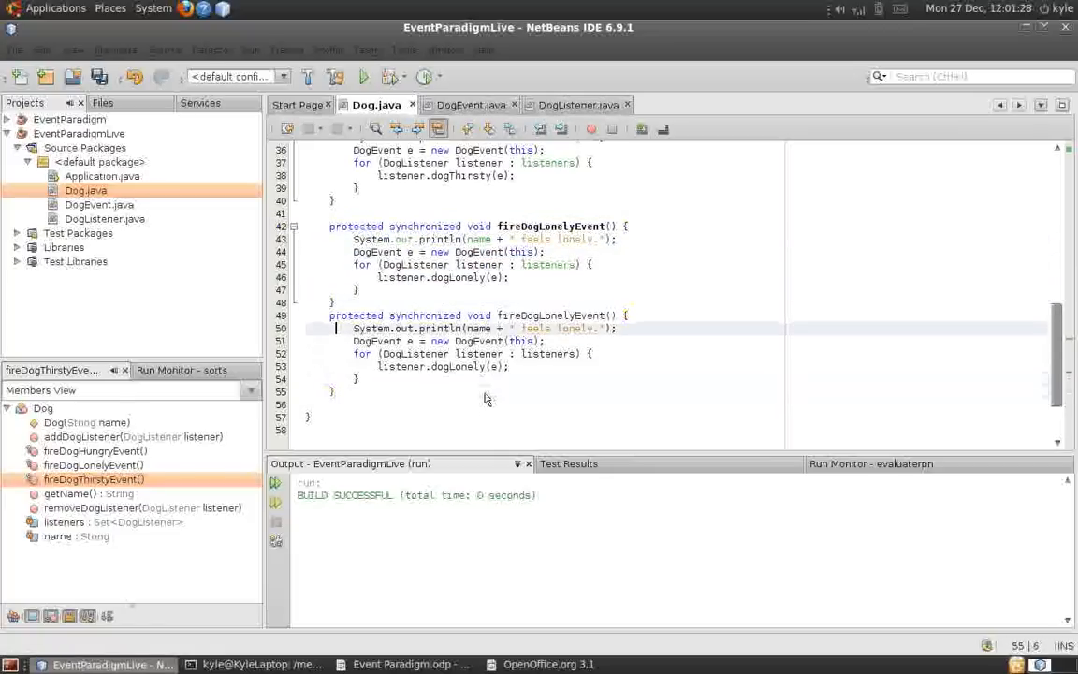
# Step: Rename the copy to fireDogSleepsEvent printing "fell asleep." and save
pyautogui.hotkey('ctrl', 'Right')
pyautogui.hotkey('ctrl', 'Right')
pyautogui.hotkey('ctrl', 'Right')
pyautogui.hotkey('ctrl', 'shift', 'Right')
pyautogui.press('BackSpace')
pyautogui.write('Sleeps')
pyautogui.press('Down')
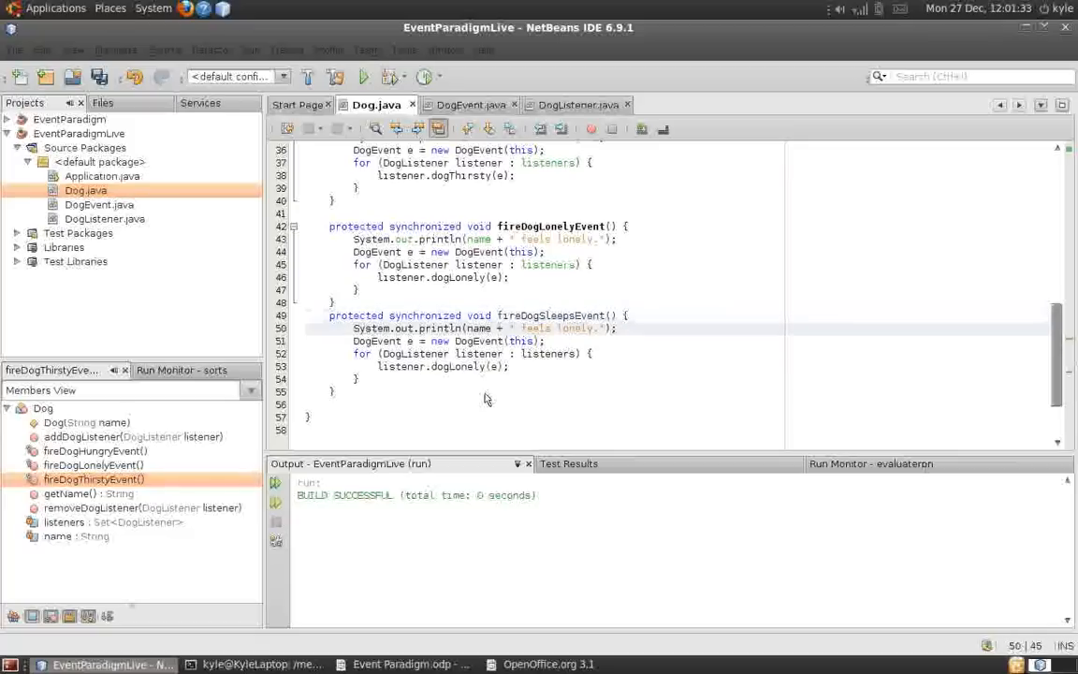
pyautogui.press('Right')
pyautogui.press('Right')
pyautogui.press('Right')
pyautogui.hotkey('shift', 'Right')
pyautogui.hotkey('shift', 'Right')
pyautogui.hotkey('shift', 'Right')
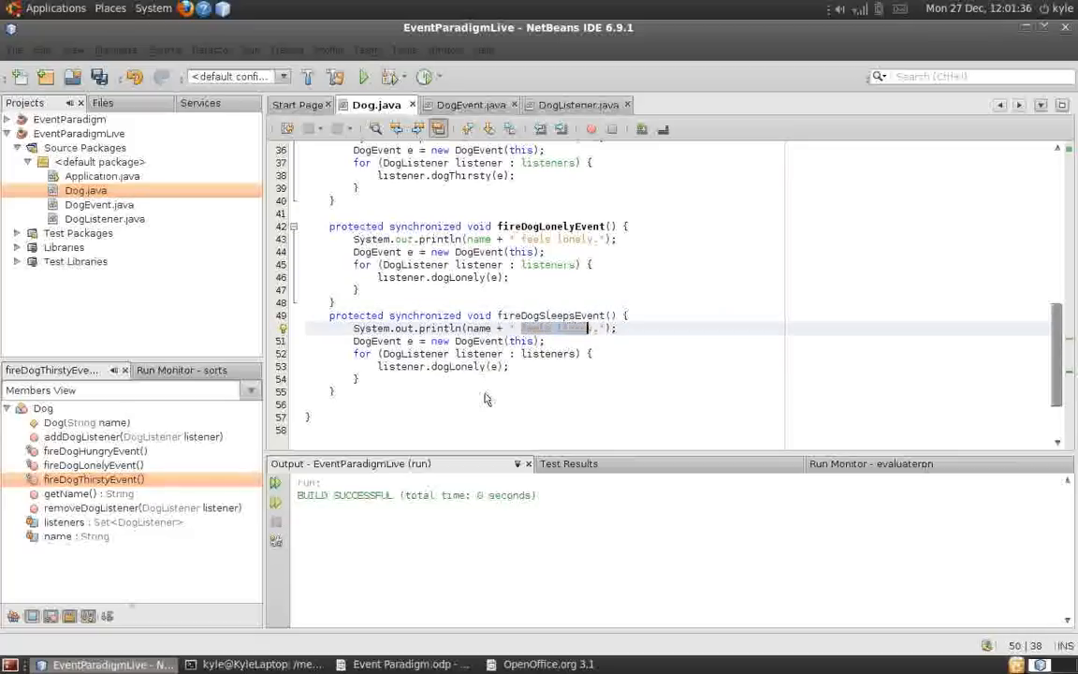
pyautogui.write('fell ')
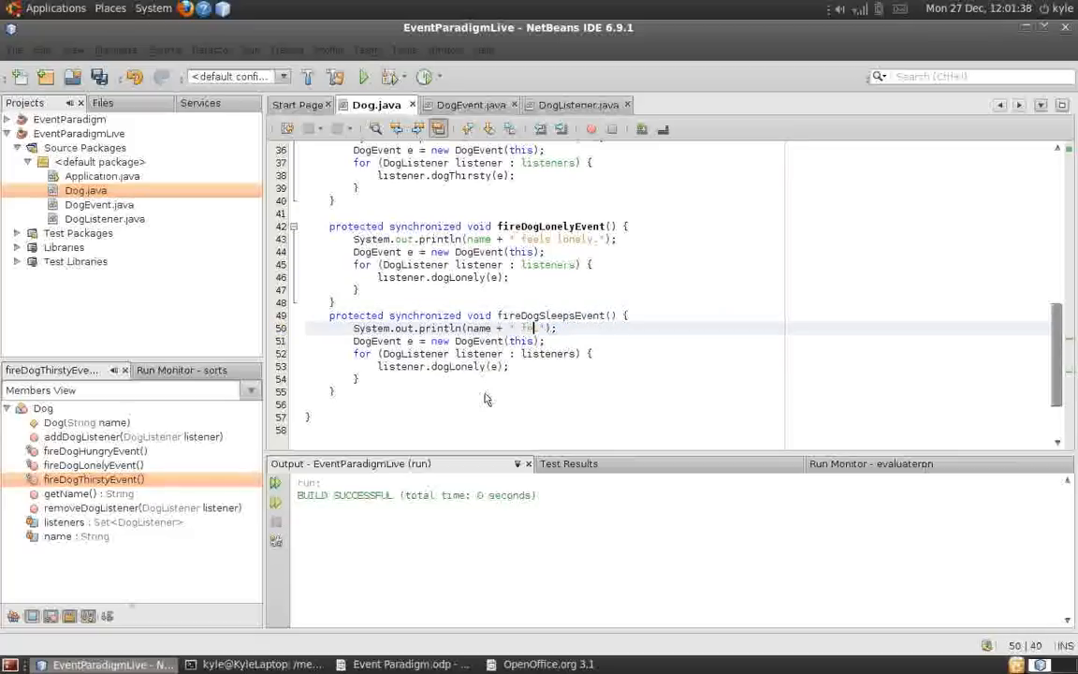
pyautogui.write('asleep')
pyautogui.hotkey('ctrl', 's')
pyautogui.press('Down')
pyautogui.press('Down')
pyautogui.press('Down')
pyautogui.press('Down')
pyautogui.press('Down')
pyautogui.scroll(3, 486, 398)
# Step: Insert a blank line after fireDogLonelyEvent and mark occurrences of fireDogSleepsEvent
pyautogui.click(409, 340)
pyautogui.press('Return')
pyautogui.doubleClick(547, 366)
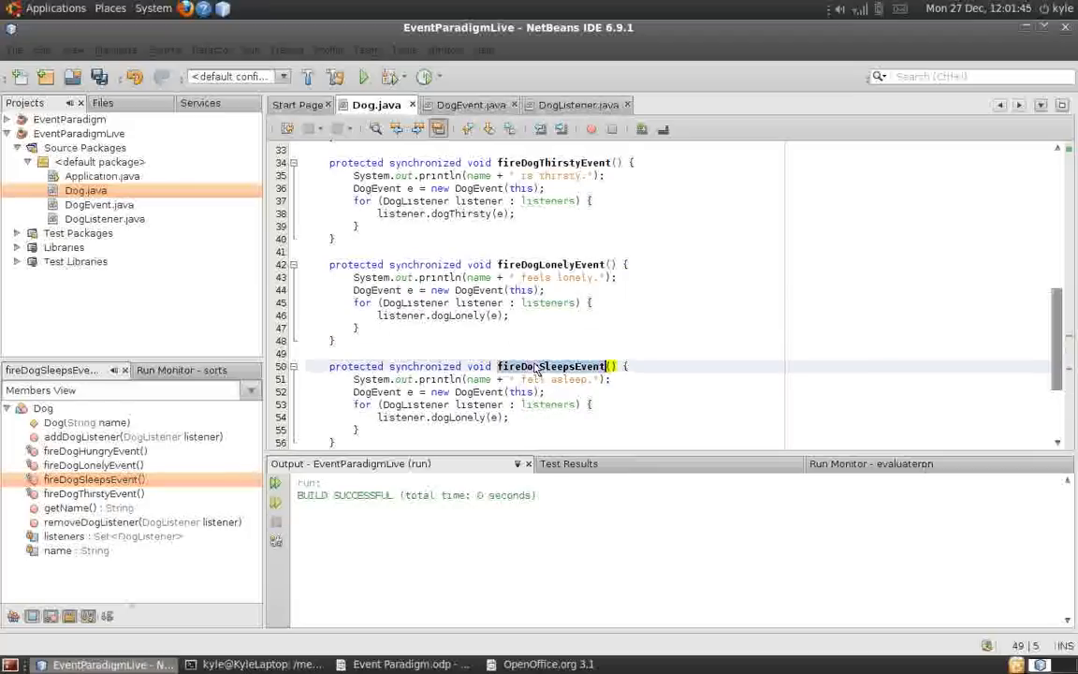
pyautogui.click(558, 266)
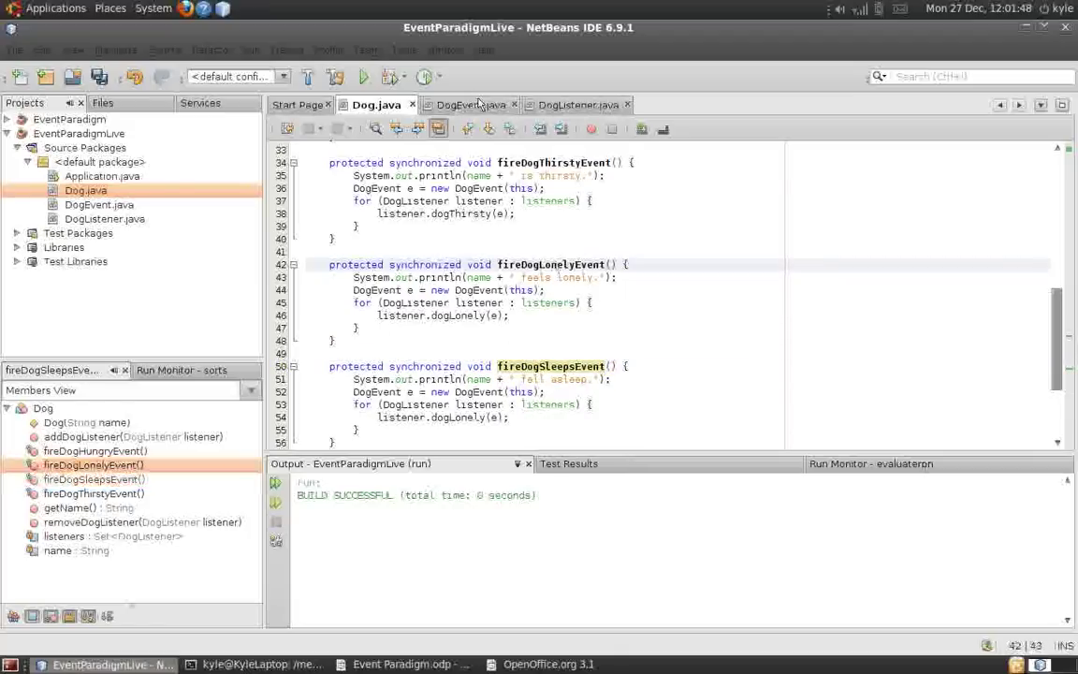
# Step: Review the event methods in DogListener.java and return to Dog.java
pyautogui.click(538, 105)
pyautogui.click(426, 172)
pyautogui.click(426, 185)
pyautogui.click(426, 197)
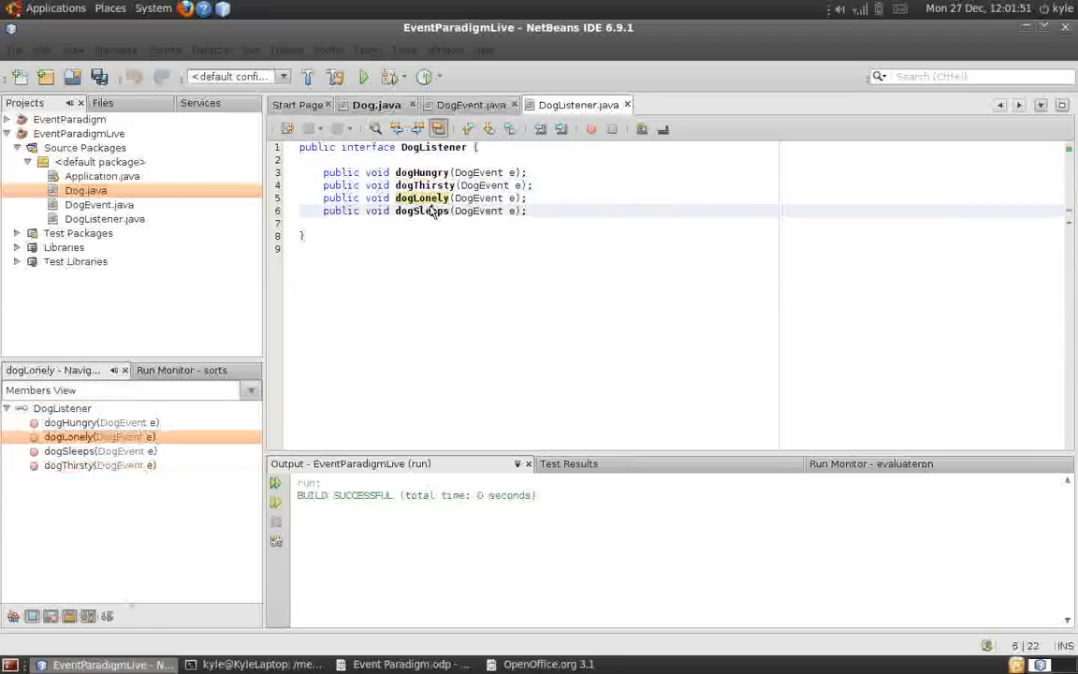
pyautogui.click(365, 105)
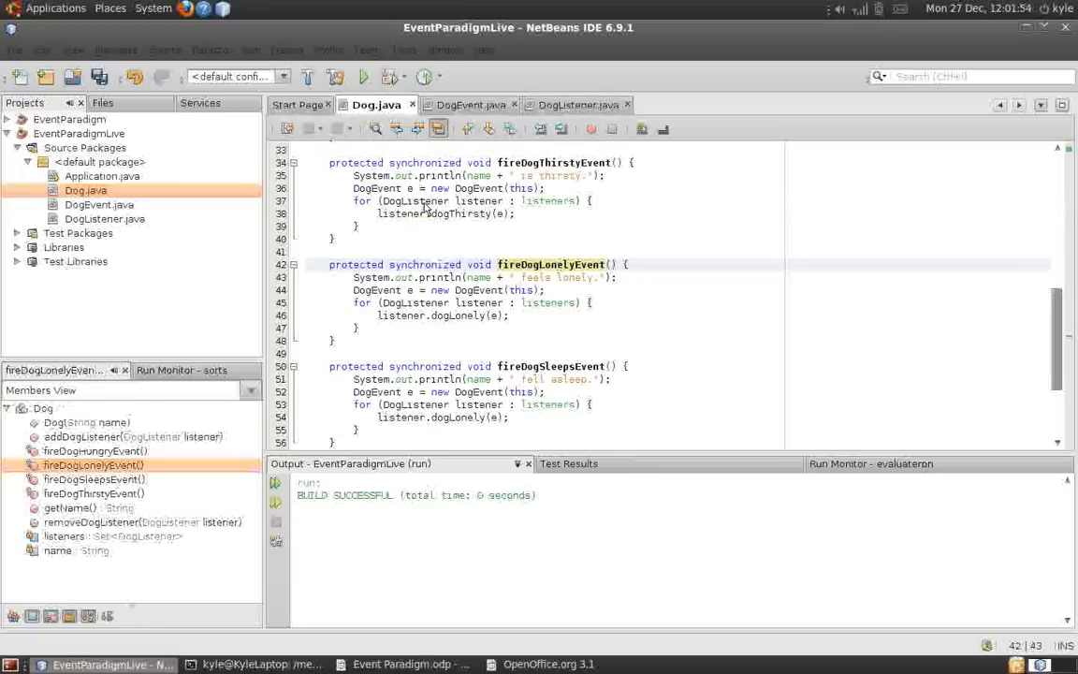
pyautogui.click(426, 201)
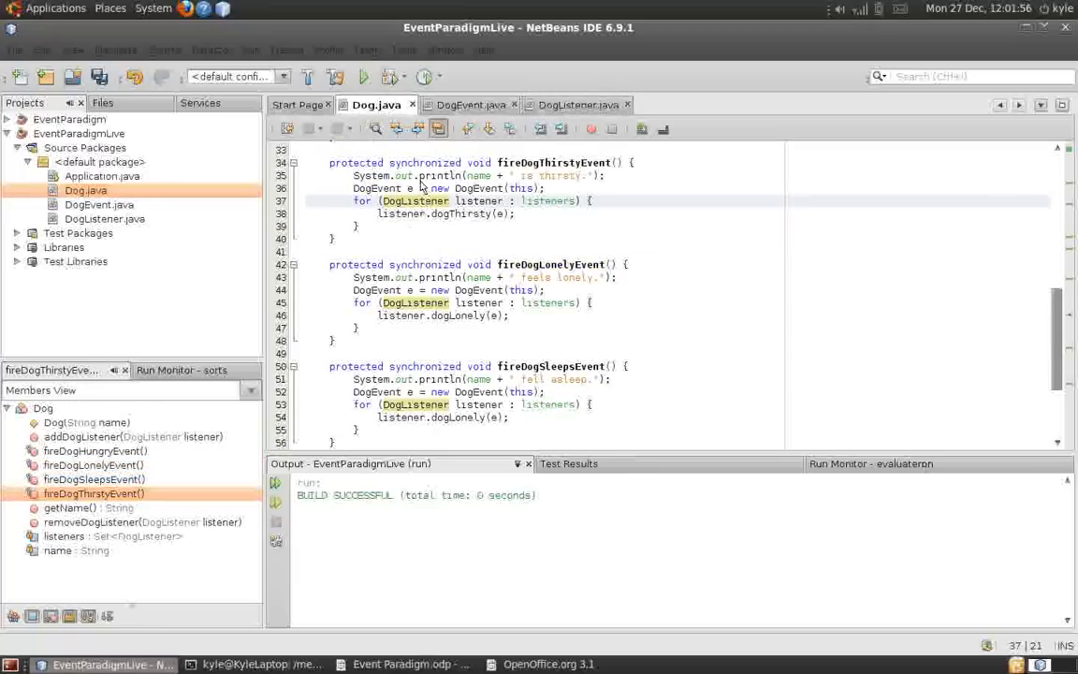
pyautogui.scroll(3, 421, 187)
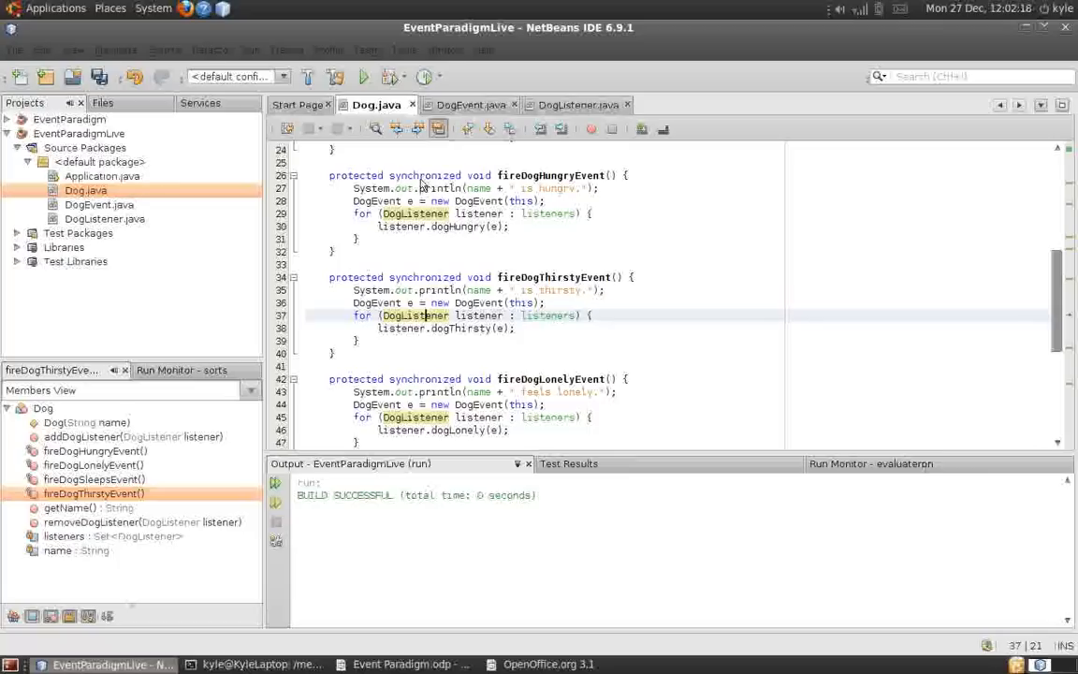
pyautogui.scroll(5, 421, 184)
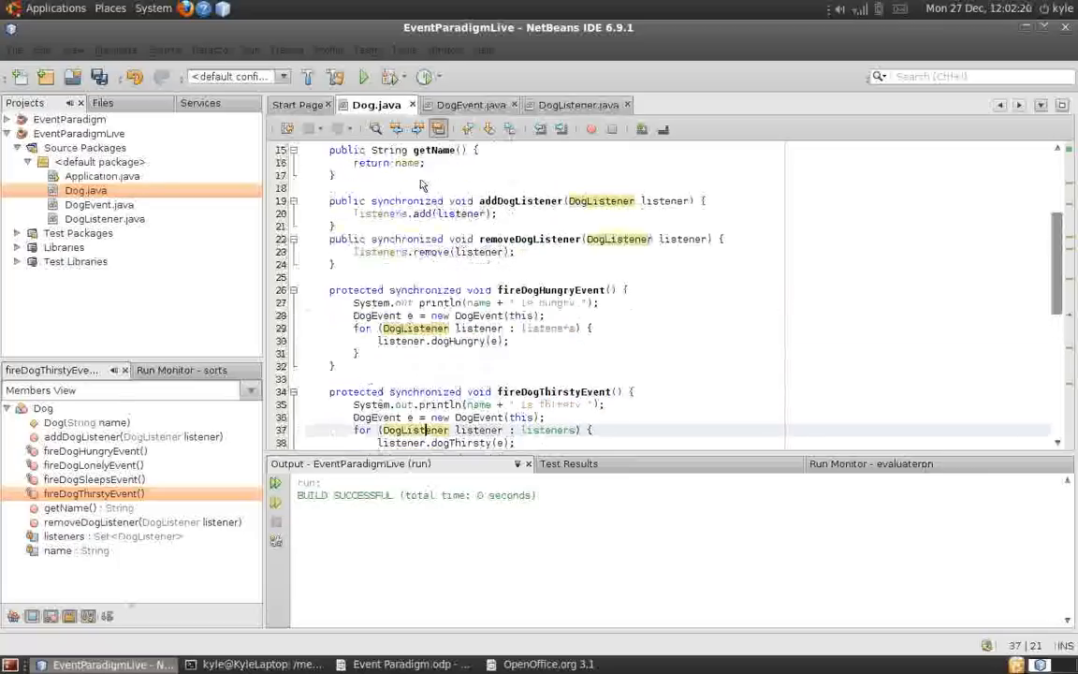
pyautogui.scroll(5, 421, 184)
pyautogui.scroll(2, 421, 184)
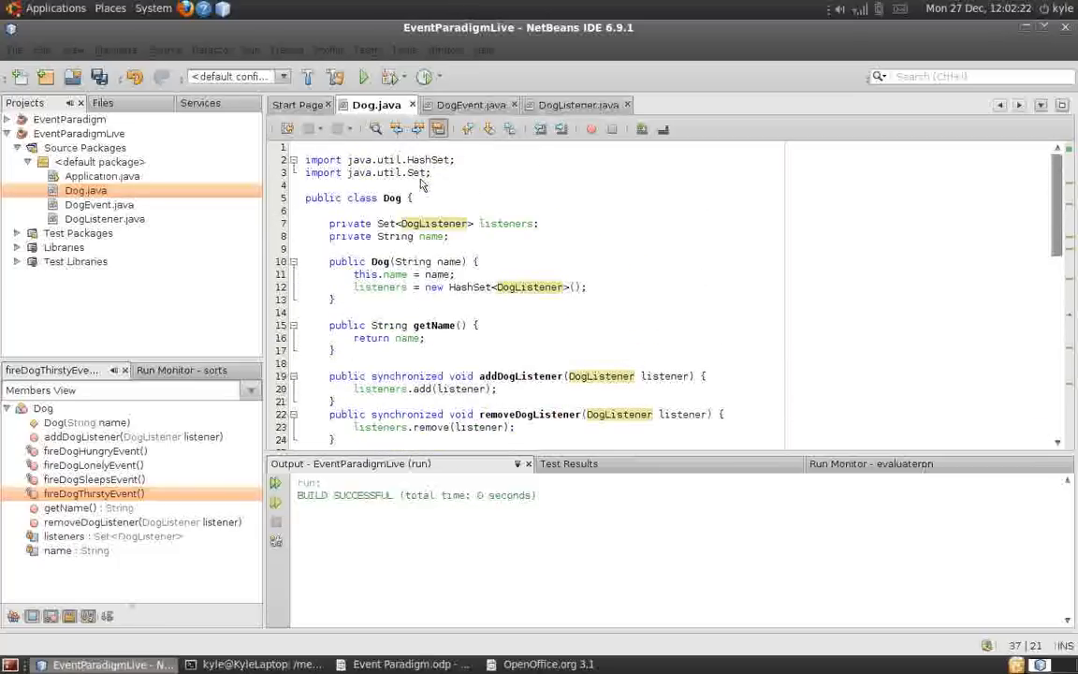
pyautogui.click(393, 198)
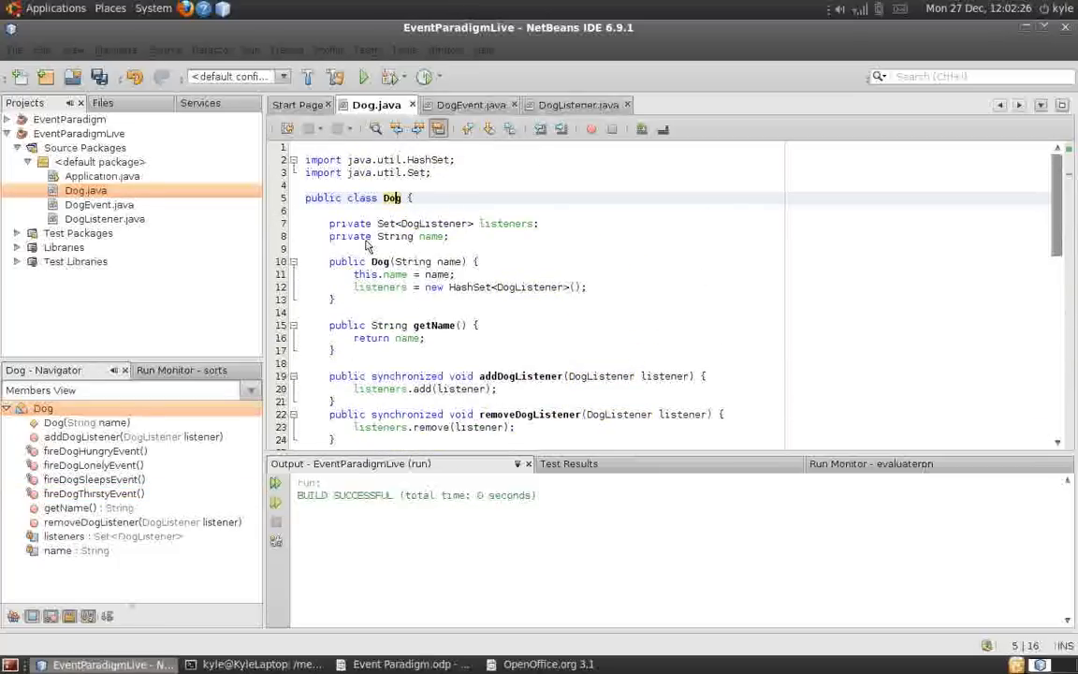
pyautogui.click(405, 287)
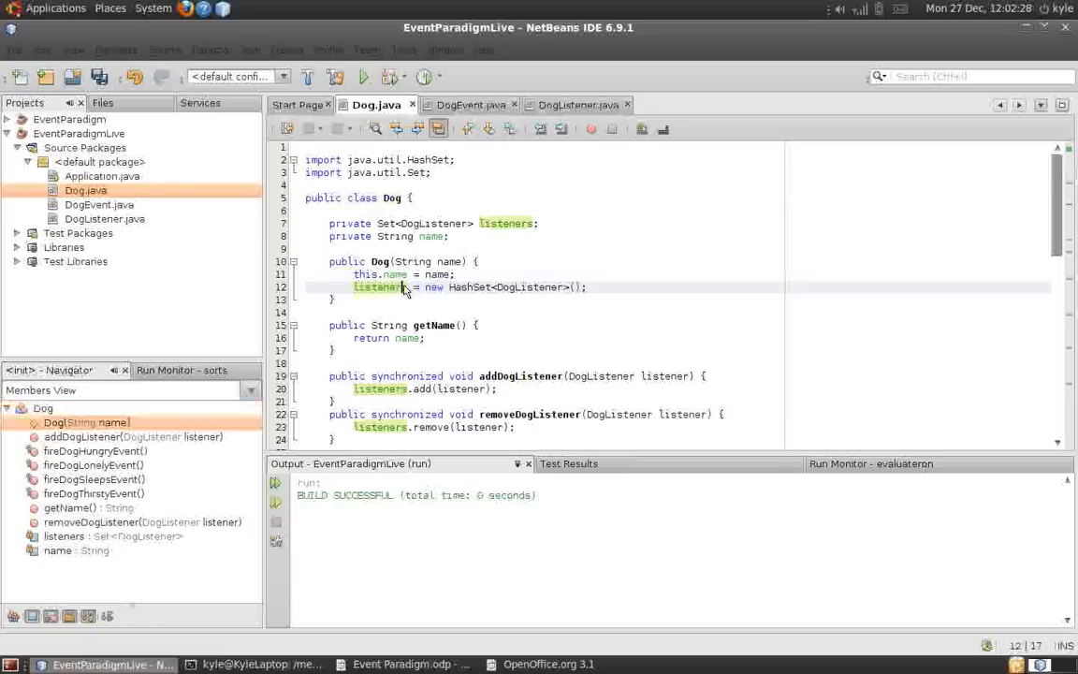
pyautogui.click(396, 299)
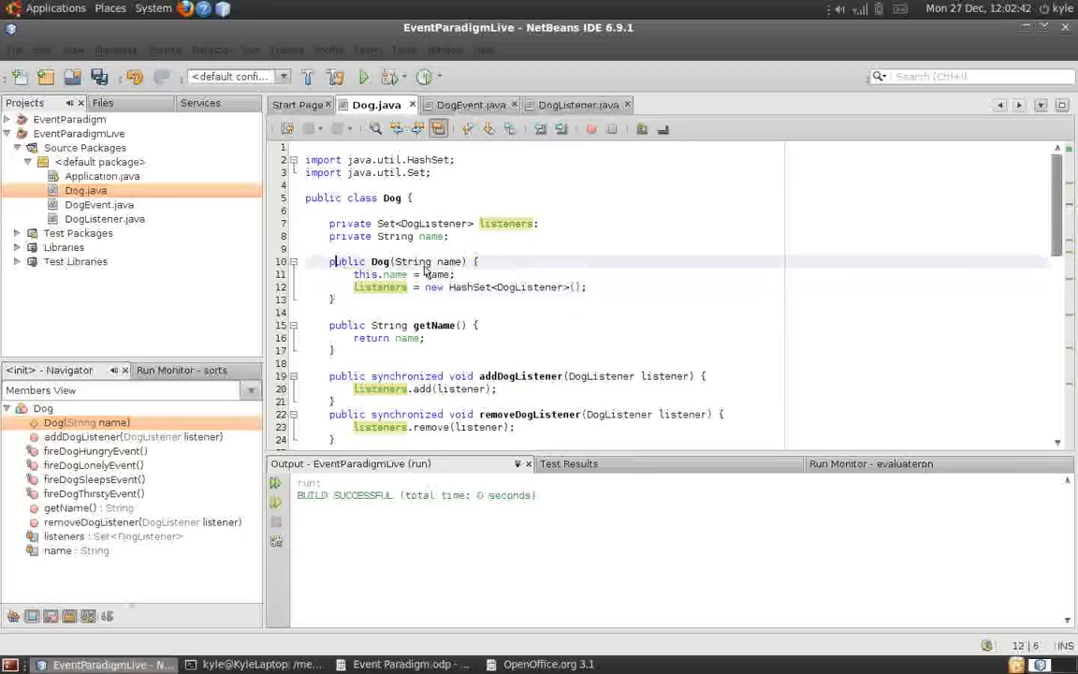
# Step: Declare private Thread life whose run() loops forever computing int roll = (int)(Math.random()*4.0)
pyautogui.press('Up')
pyautogui.press('Up')
pyautogui.press('Up')
pyautogui.press('Return')
pyautogui.press('Return')
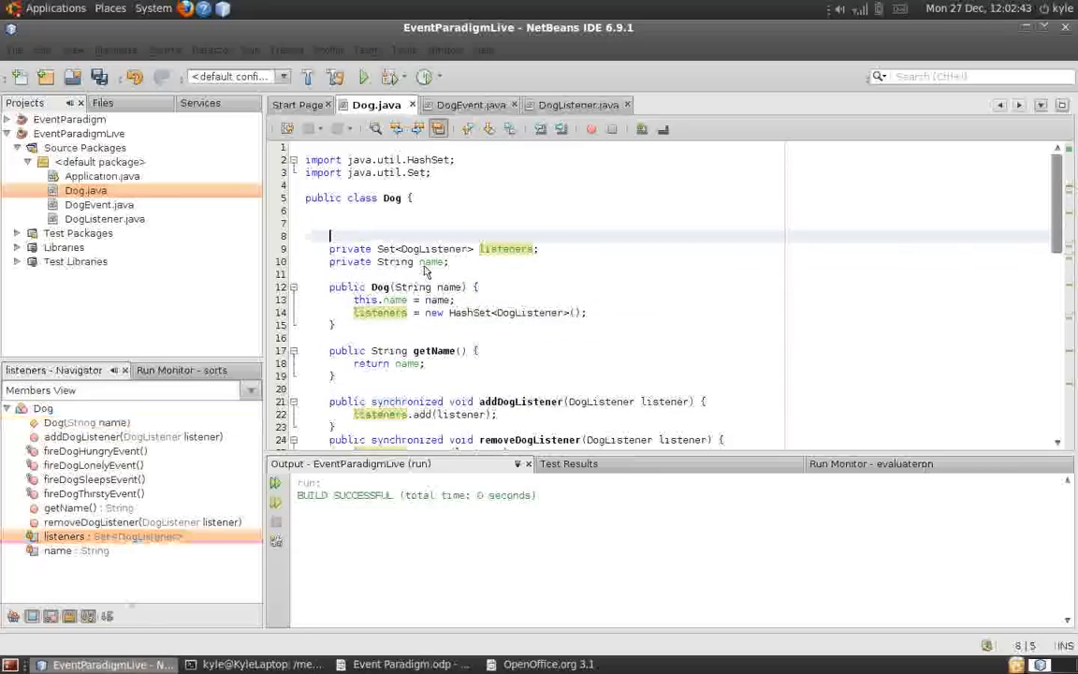
pyautogui.press('Up')
pyautogui.write('private Thread life = new ')
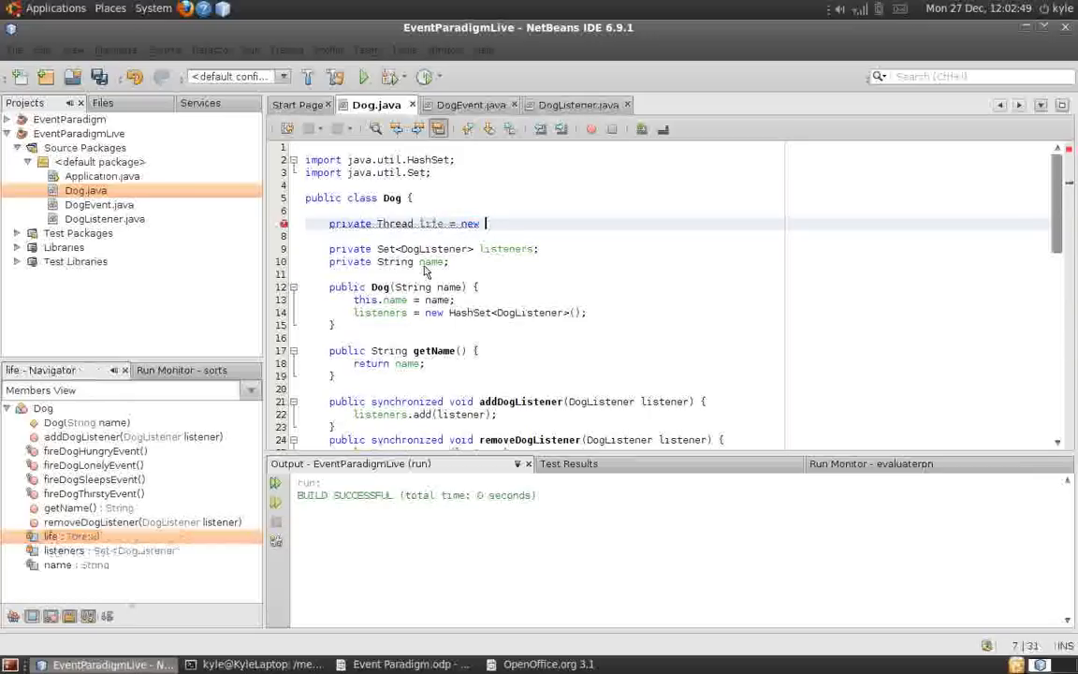
pyautogui.write('Thread() {')
pyautogui.press('Return')
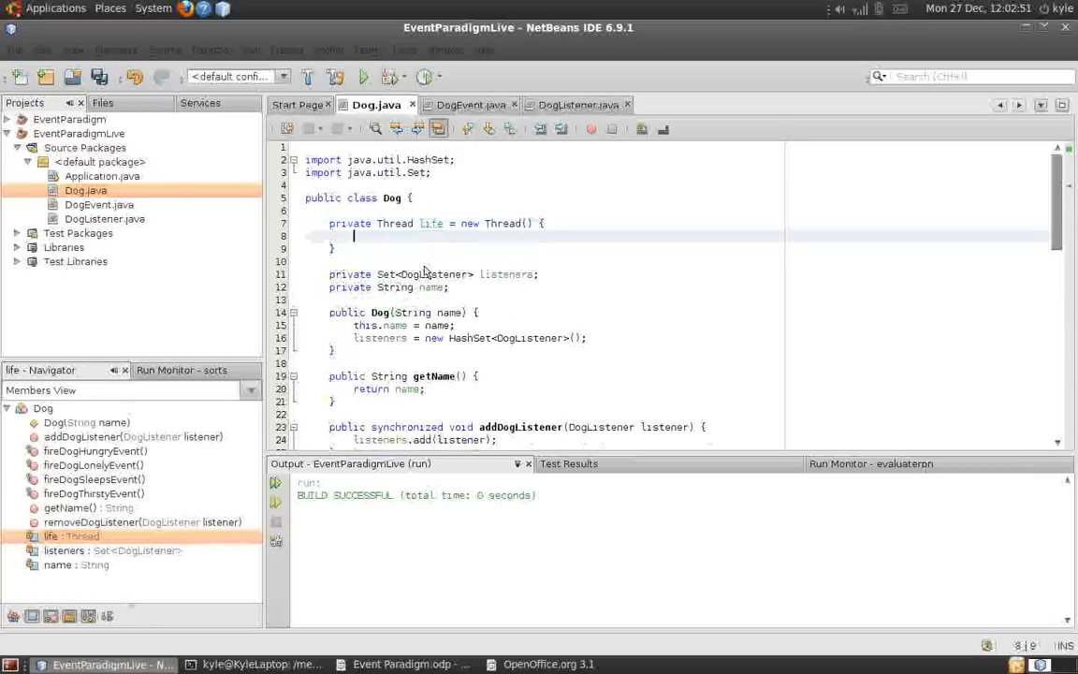
pyautogui.write('public void run() {')
pyautogui.press('Return')
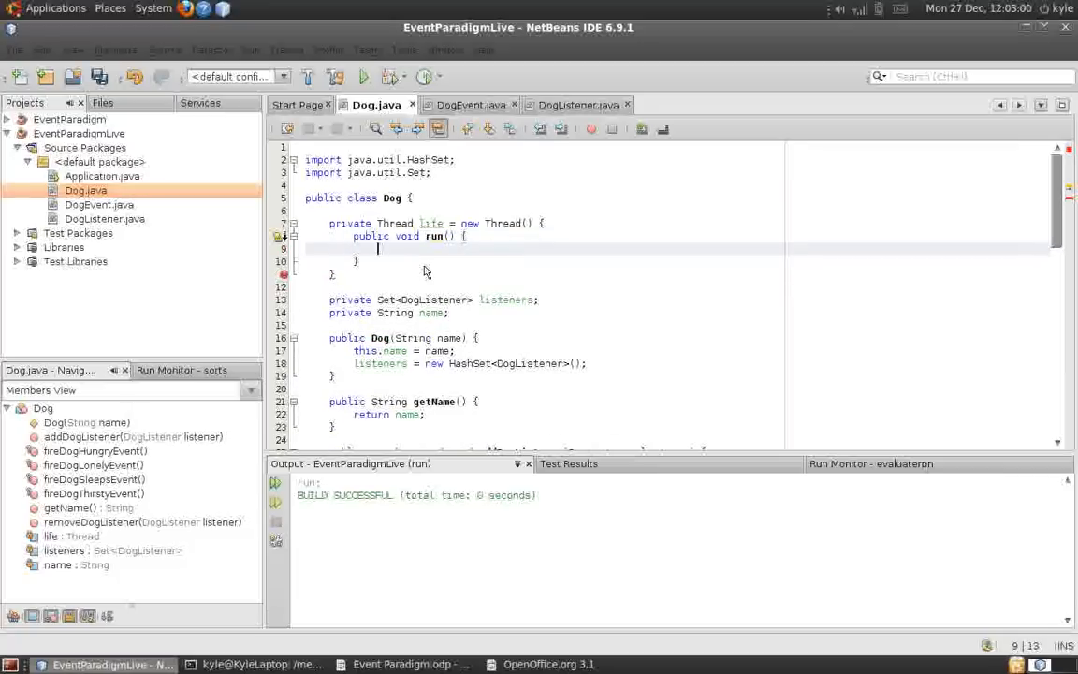
pyautogui.write('while (true) {')
pyautogui.press('Return')
pyautogui.write('int co')
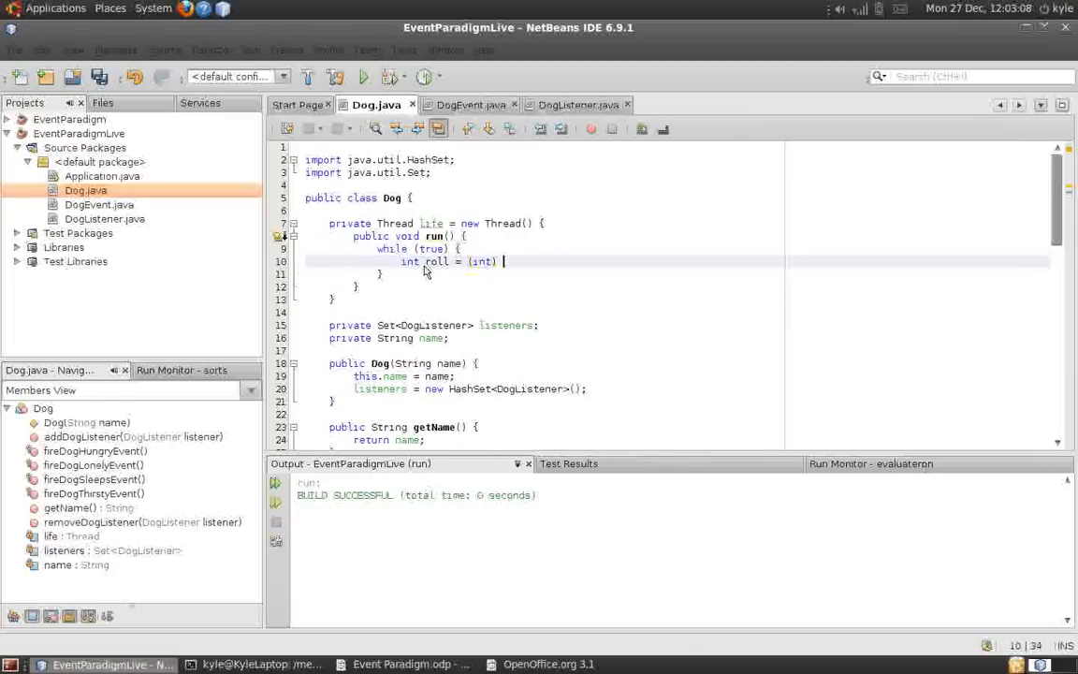
pyautogui.write(' (Math.random() *')
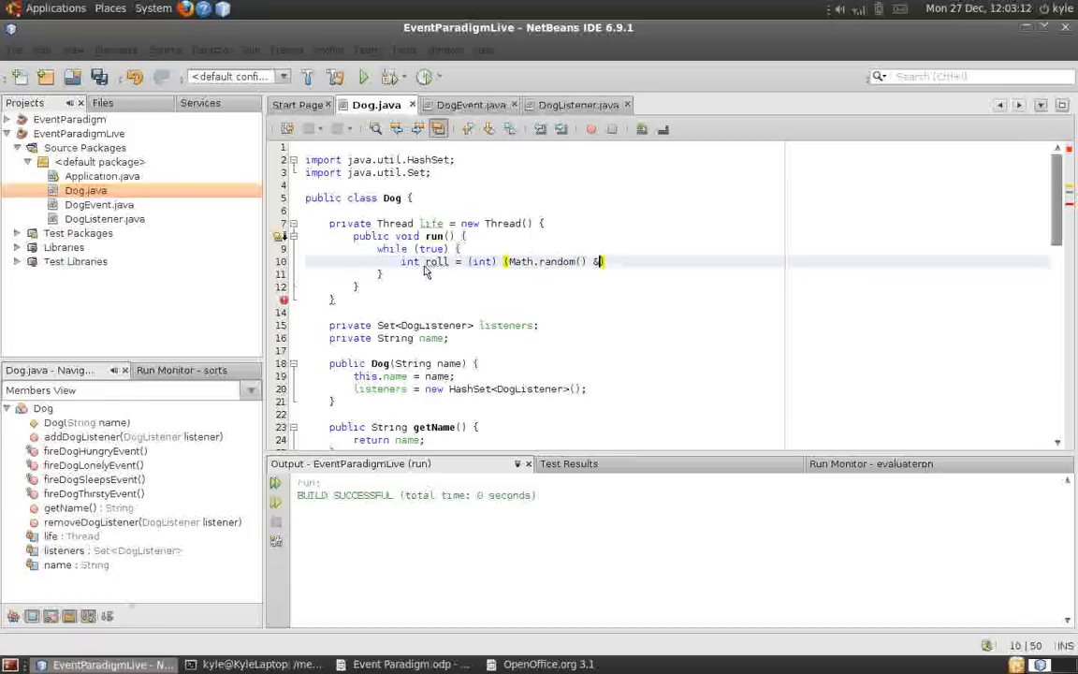
pyautogui.write(' 4.0);')
# Step: Begin a switch on roll with case 0 firing fireDogHungryEvent and case 1 firing fireDogLonelyEvent
pyautogui.press('Return')
pyautogui.write('switch (roll) {')
pyautogui.press('Return')
pyautogui.write('case 0: fire')
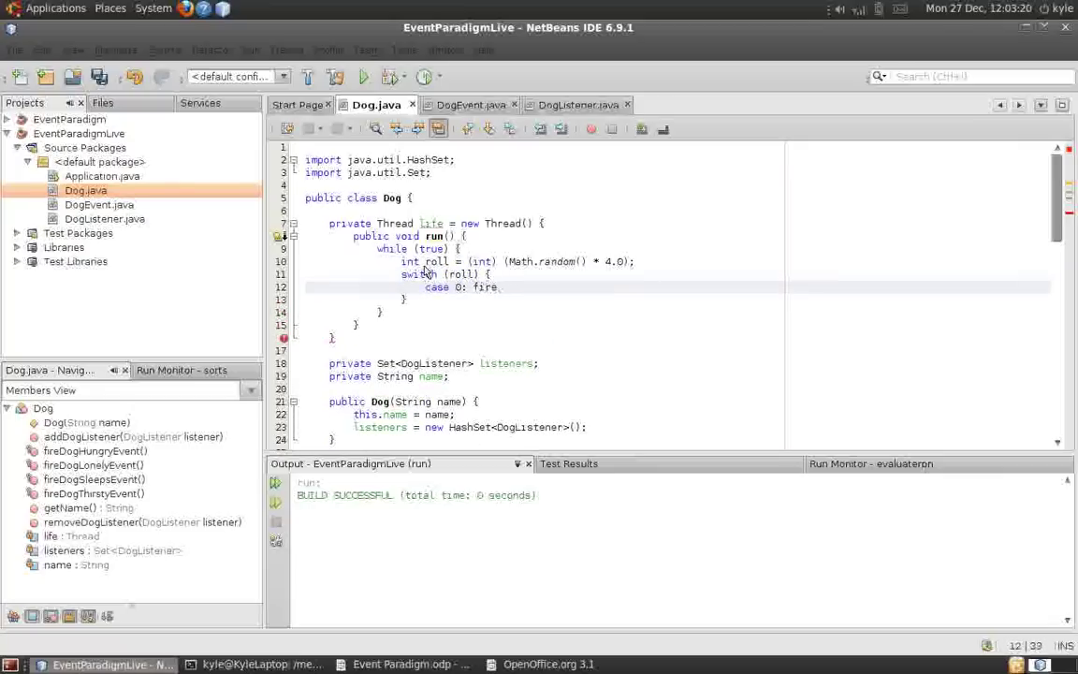
pyautogui.hotkey('ctrl', 'space')
pyautogui.press('Return')
pyautogui.write('; break;')
pyautogui.press('Return')
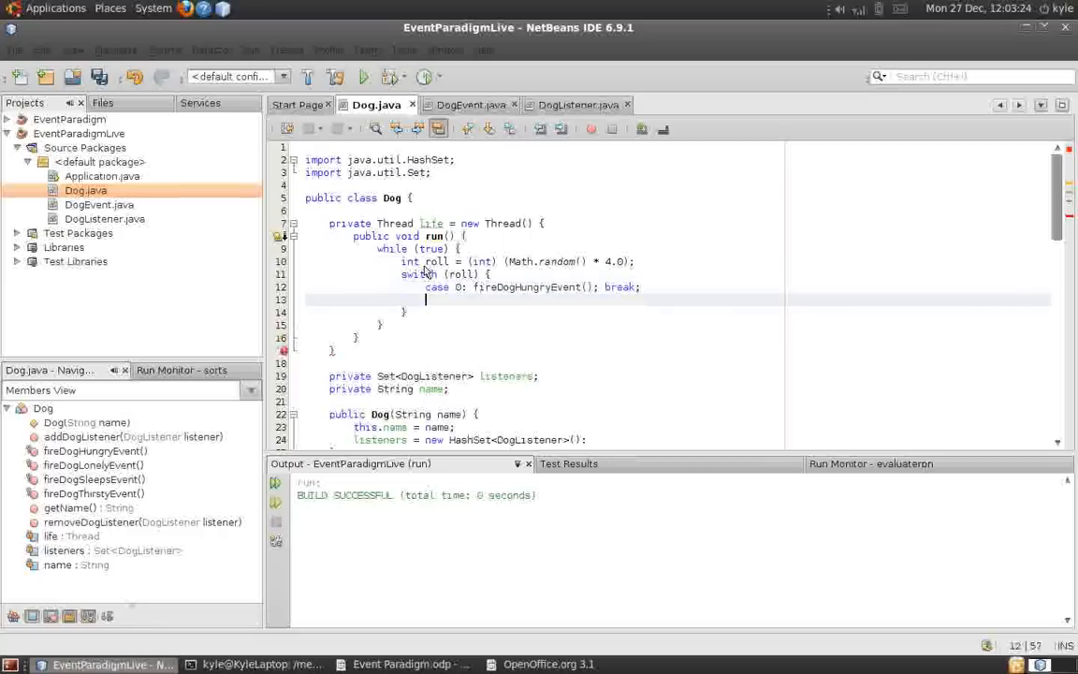
pyautogui.write('fire')
pyautogui.hotkey('ctrl', 'space')
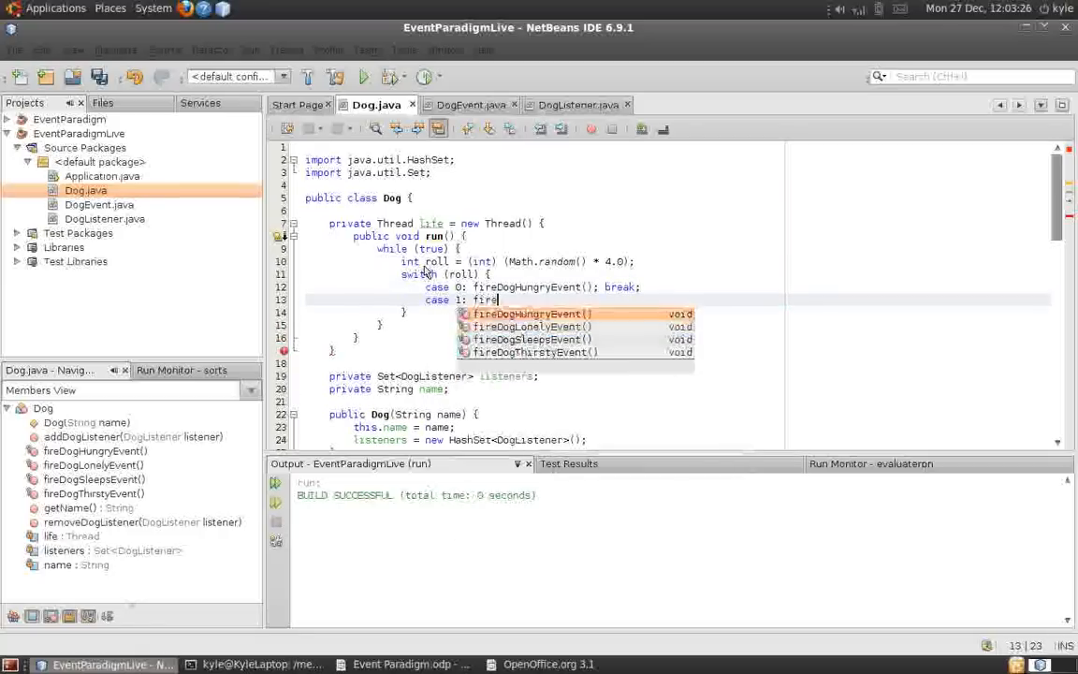
pyautogui.press('Down')
pyautogui.press('Return')
pyautogui.write('; ')
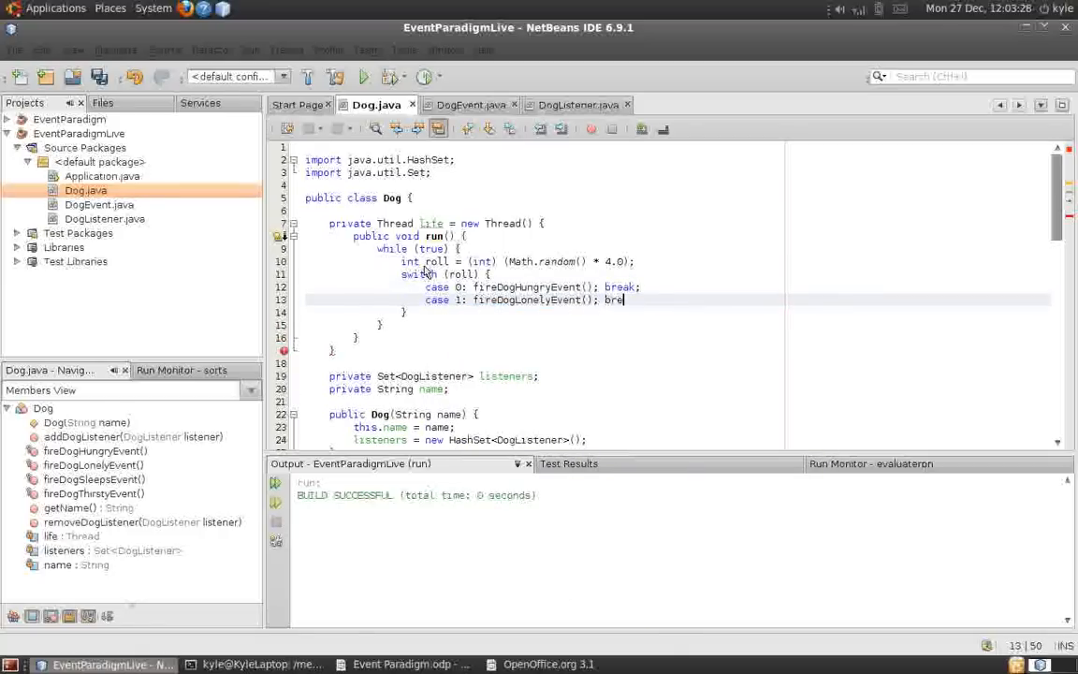
pyautogui.write('break;')
pyautogui.press('Return')
pyautogui.write('case 2:')
# Step: Add case 2 firing fireDogThirstyEvent and case 3 firing fireDogSleepsEvent, then move past the switch
pyautogui.hotkey('ctrl', 'space')
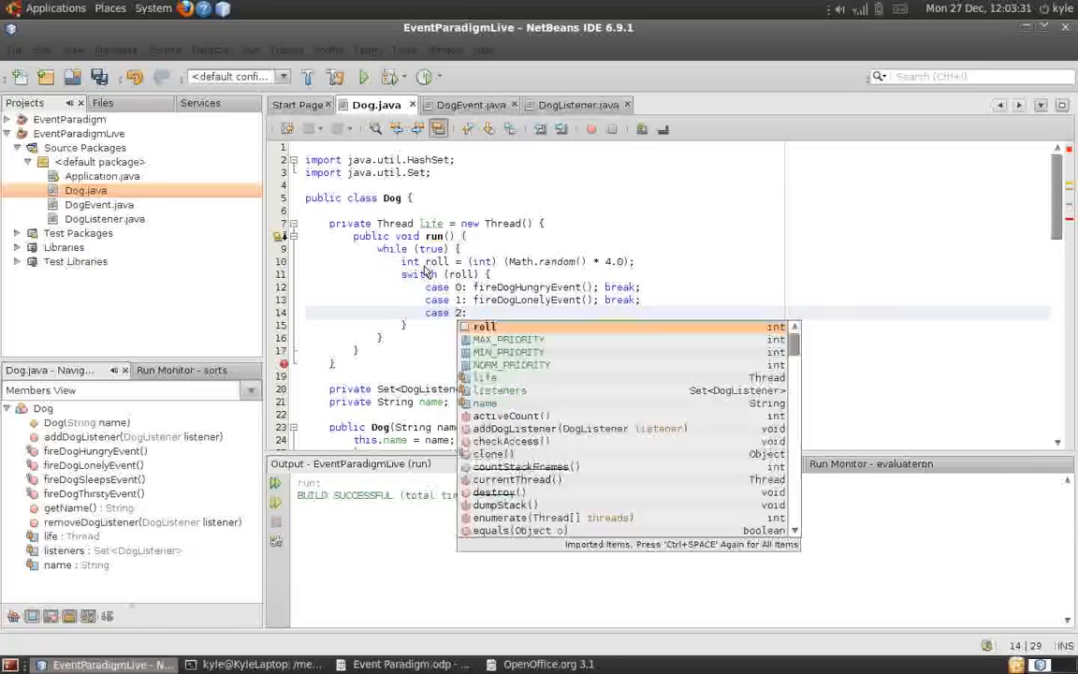
pyautogui.write('fire')
pyautogui.write('T')
pyautogui.press('BackSpace')
pyautogui.write('Dog')
pyautogui.press('Down')
pyautogui.press('Down')
pyautogui.press('Return')
pyautogui.write('break;')
pyautogui.press('Return')
pyautogui.write('case 3')
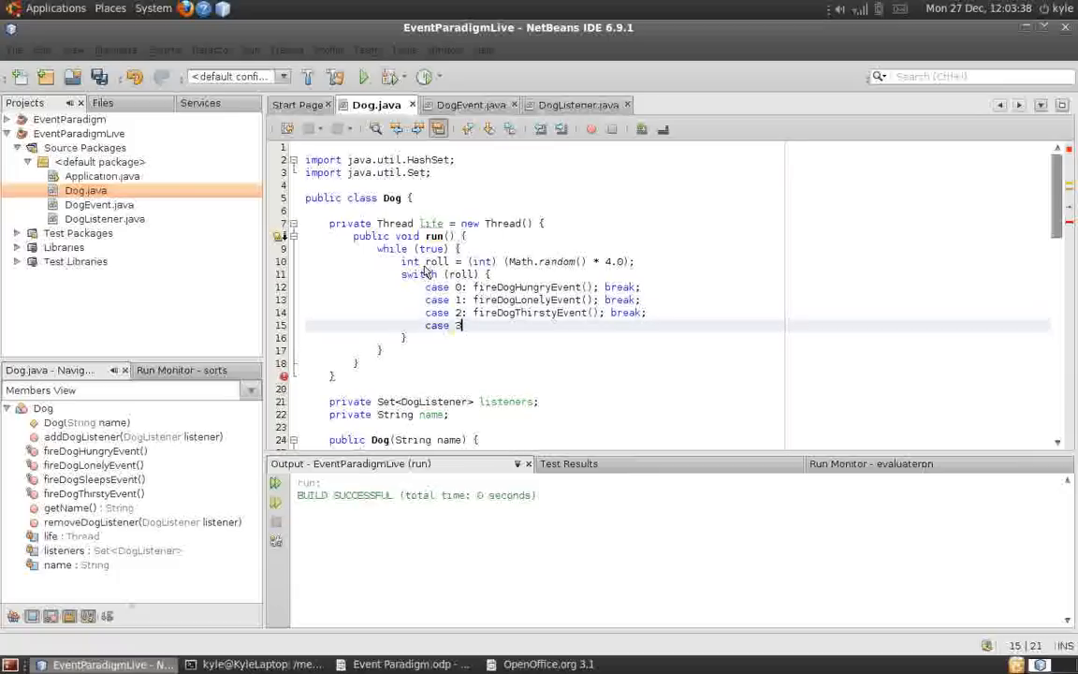
pyautogui.write('f')
pyautogui.hotkey('ctrl', 'space')
pyautogui.write('ire')
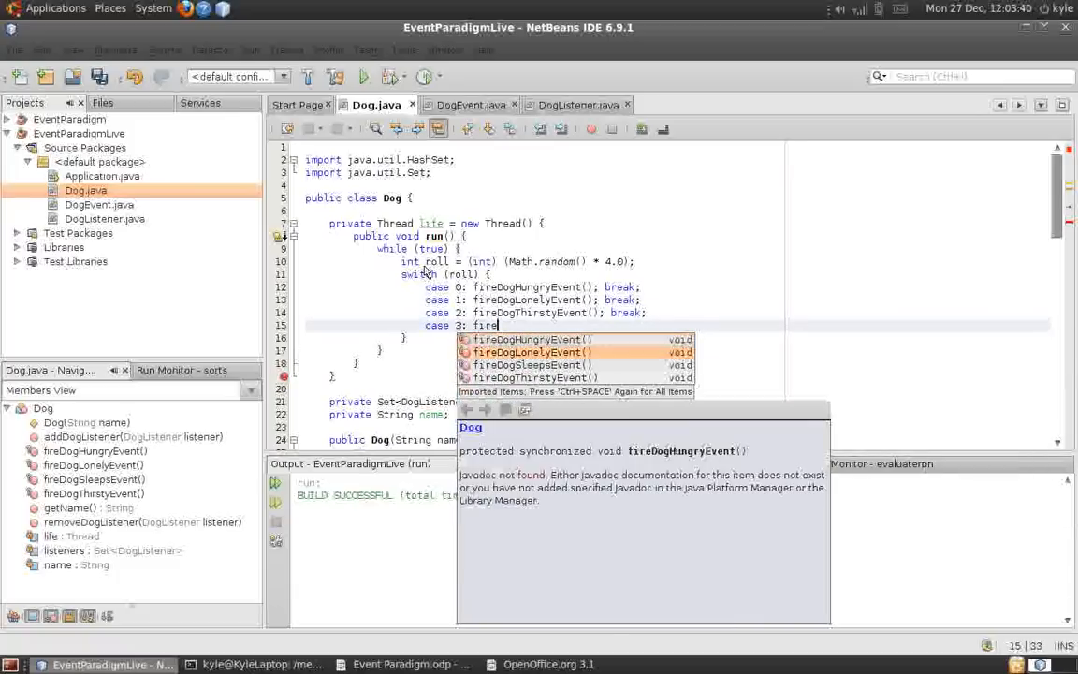
pyautogui.press('Down')
pyautogui.press('Down')
pyautogui.press('Return')
pyautogui.write(';')
pyautogui.press('Down')
pyautogui.press('End')
pyautogui.press('Return')
pyautogui.write('try')
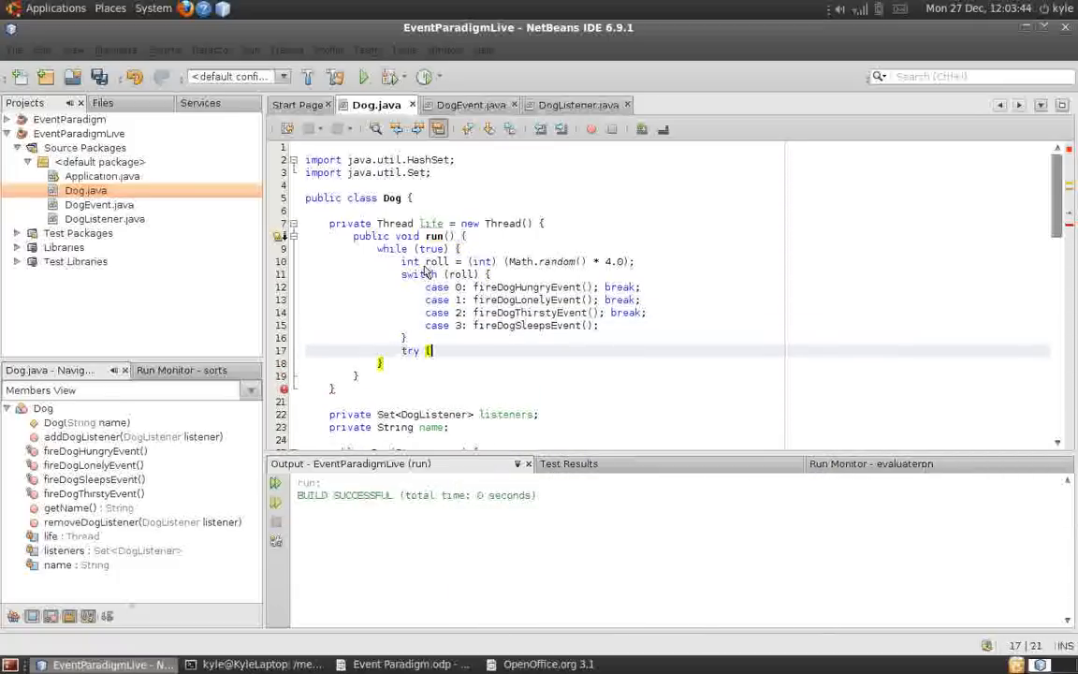
pyautogui.write(' {')
# Step: Add try { sleep(5000l); } catch (Exception e) { } after the switch
pyautogui.press('Return')
pyautogui.write('slee')
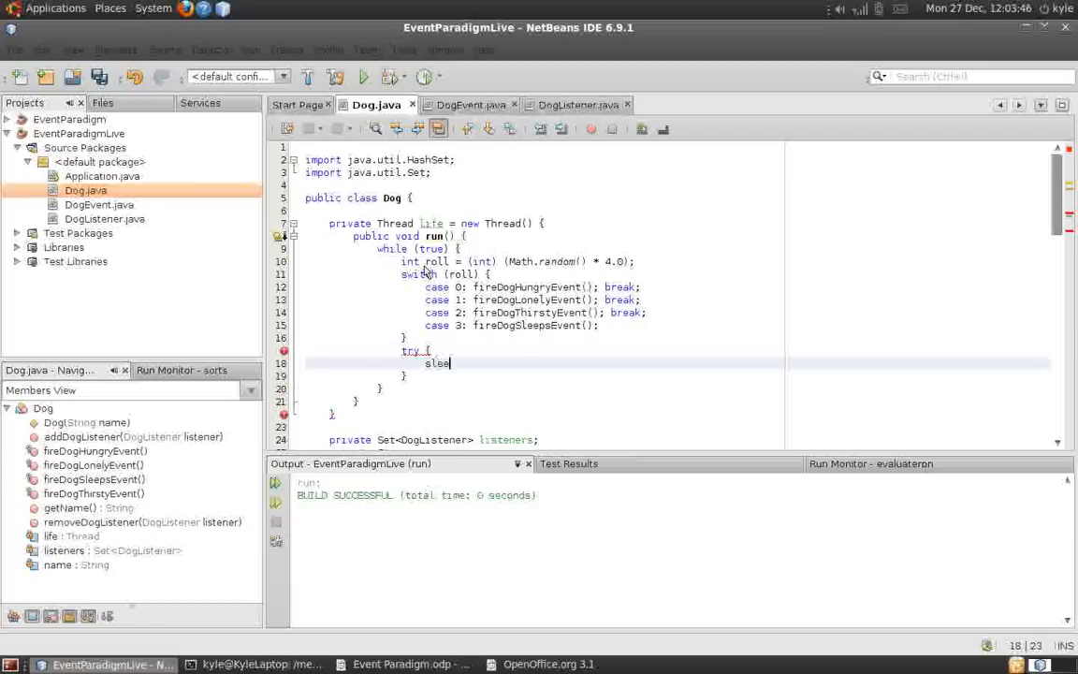
pyautogui.write('p(5000l)')
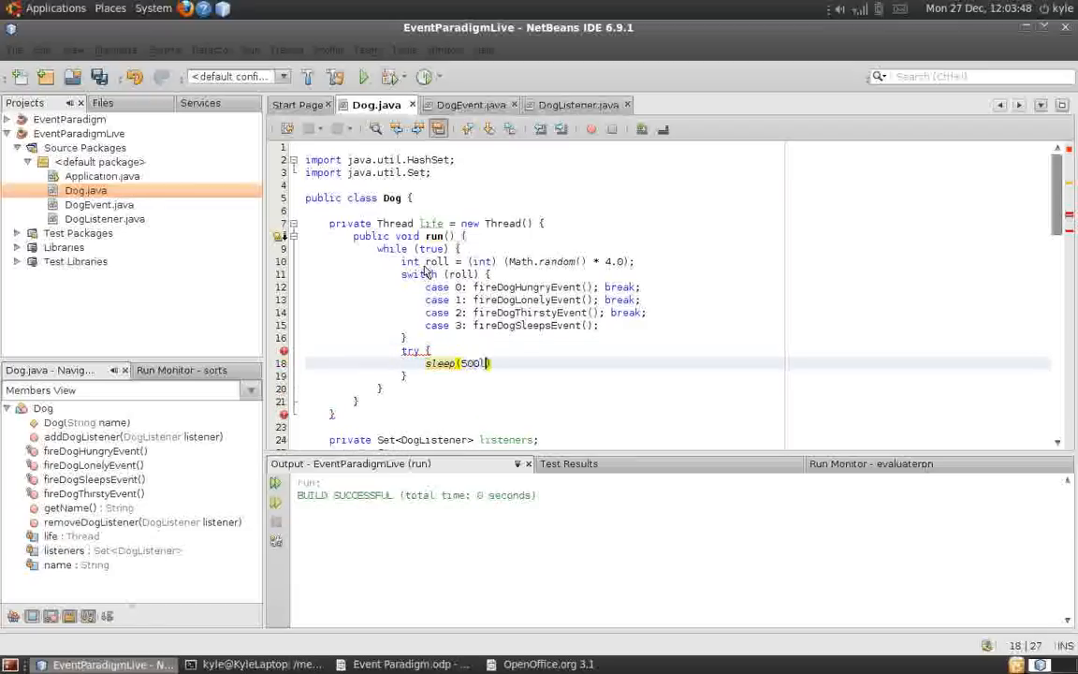
pyautogui.write(';')
pyautogui.press('Down')
pyautogui.write('a')
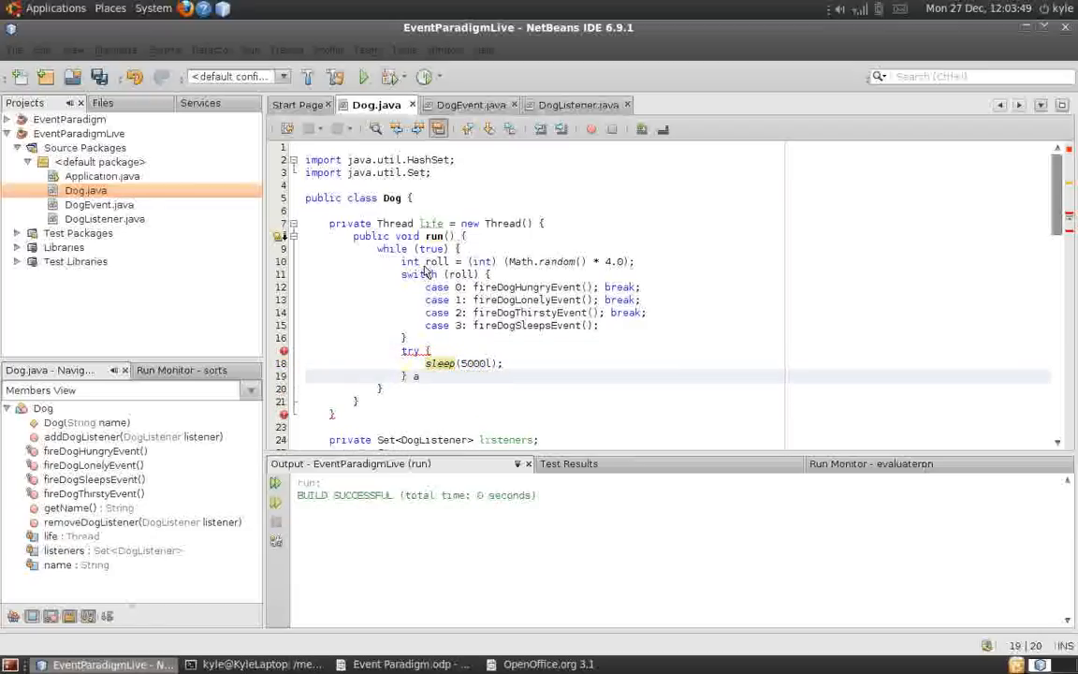
pyautogui.write('catch (')
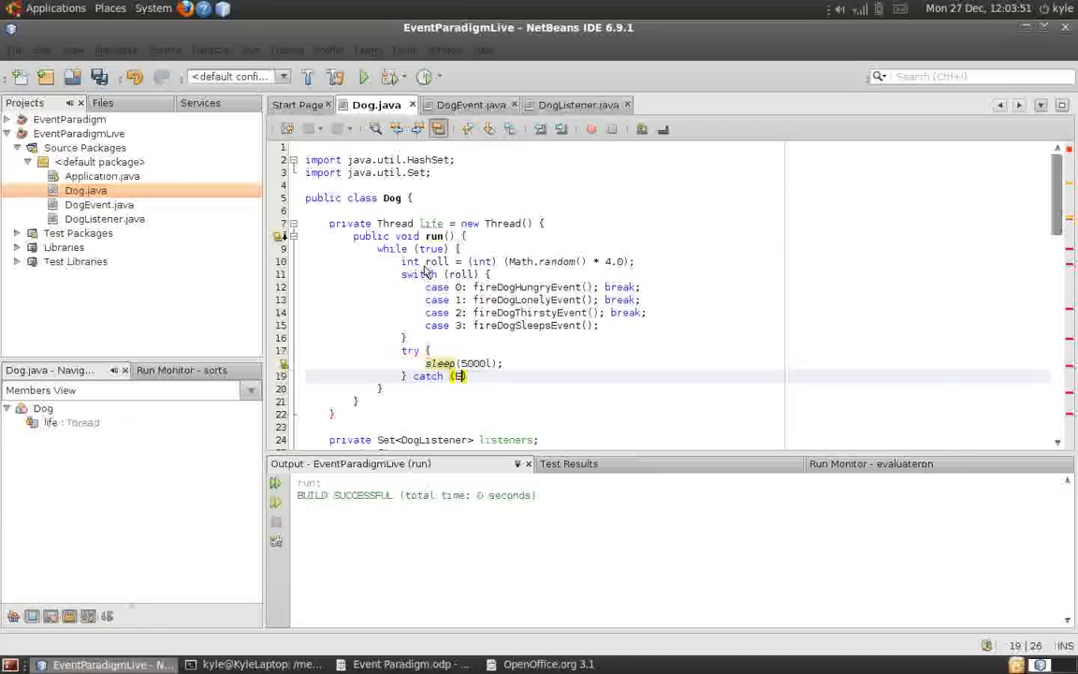
pyautogui.write('Exception e')
pyautogui.write('{ }')
pyautogui.press('Down')
pyautogui.press('Down')
pyautogui.press('Down')
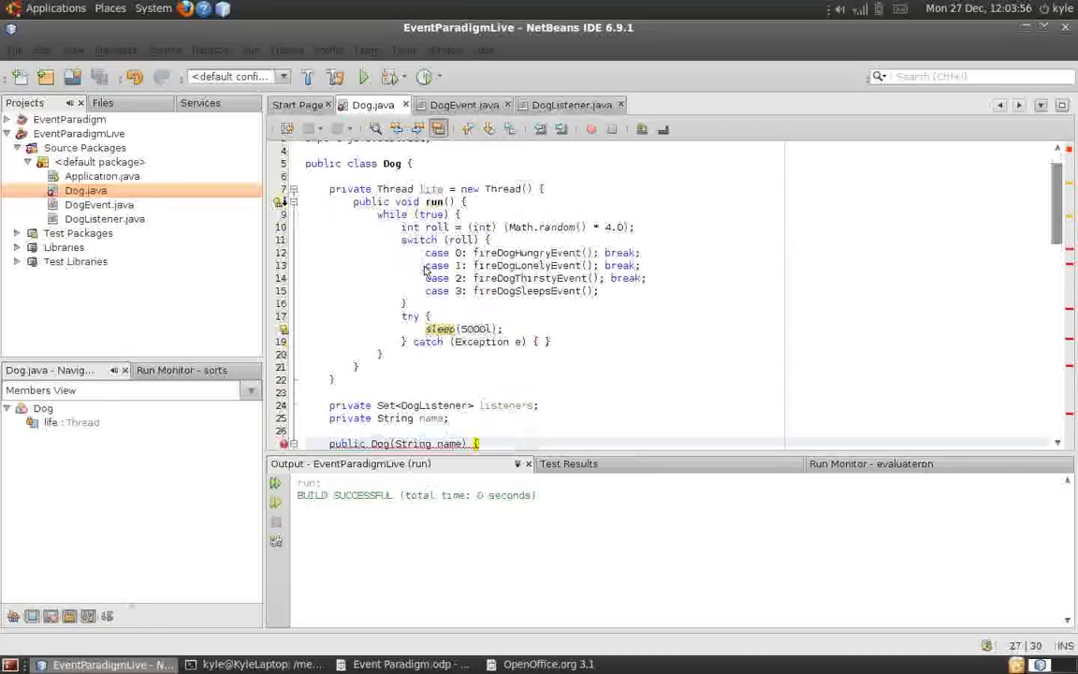
# Step: Review the life thread, switch event calls, sleep call, listeners field and addDogListener method
pyautogui.click(449, 189)
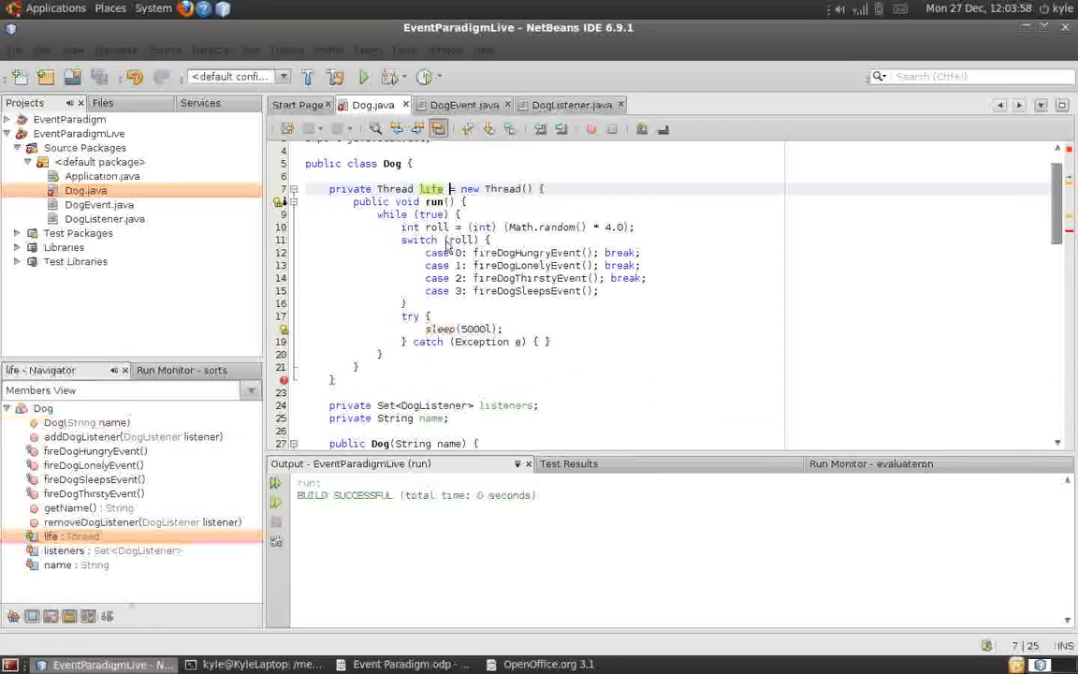
pyautogui.click(529, 278)
pyautogui.click(533, 291)
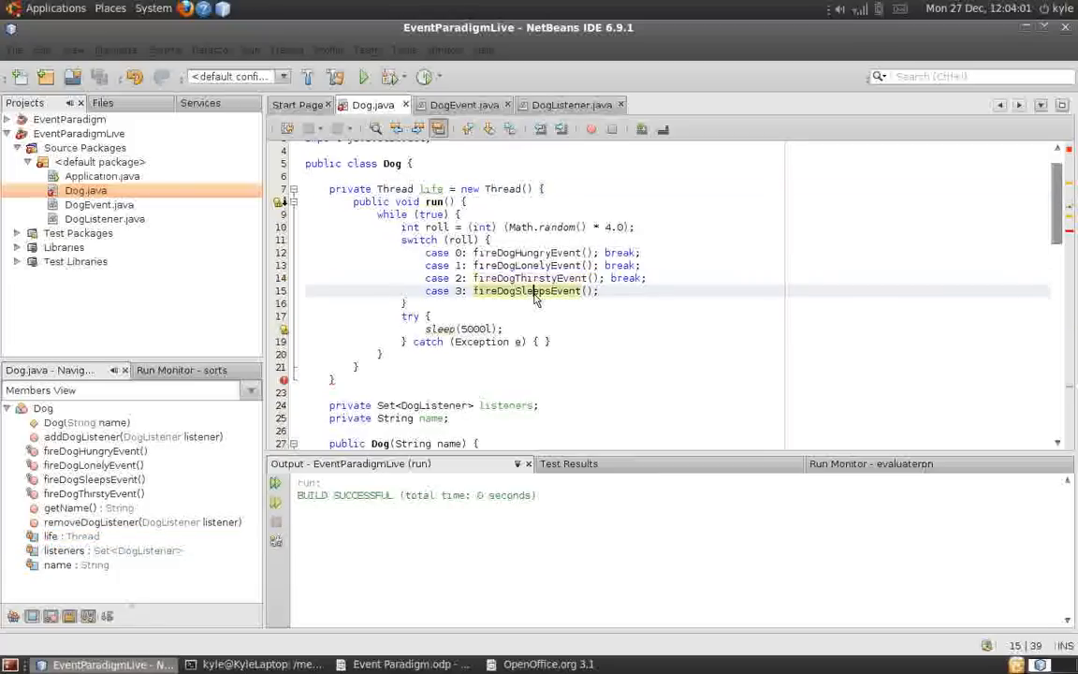
pyautogui.click(461, 342)
pyautogui.click(462, 329)
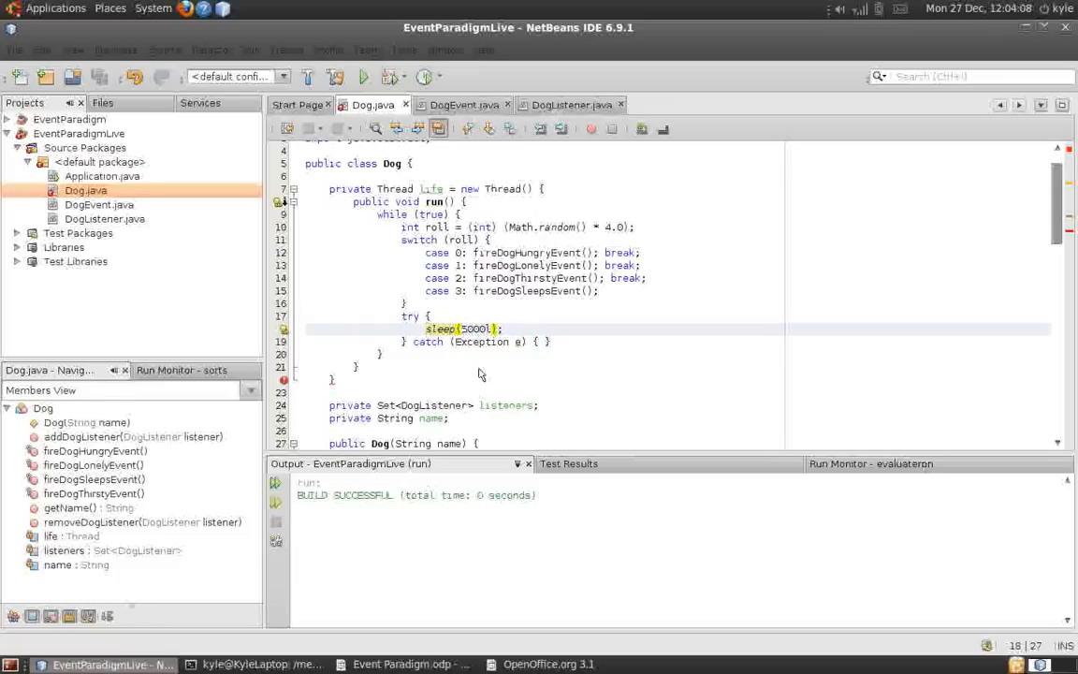
pyautogui.doubleClick(510, 405)
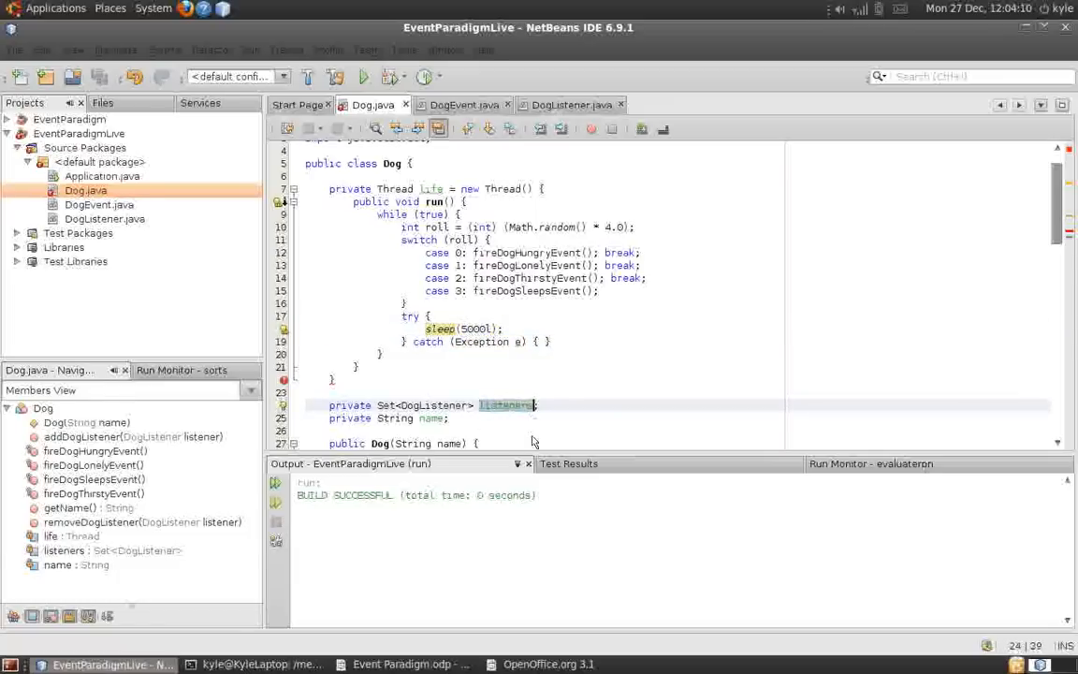
pyautogui.scroll(-5, 533, 412)
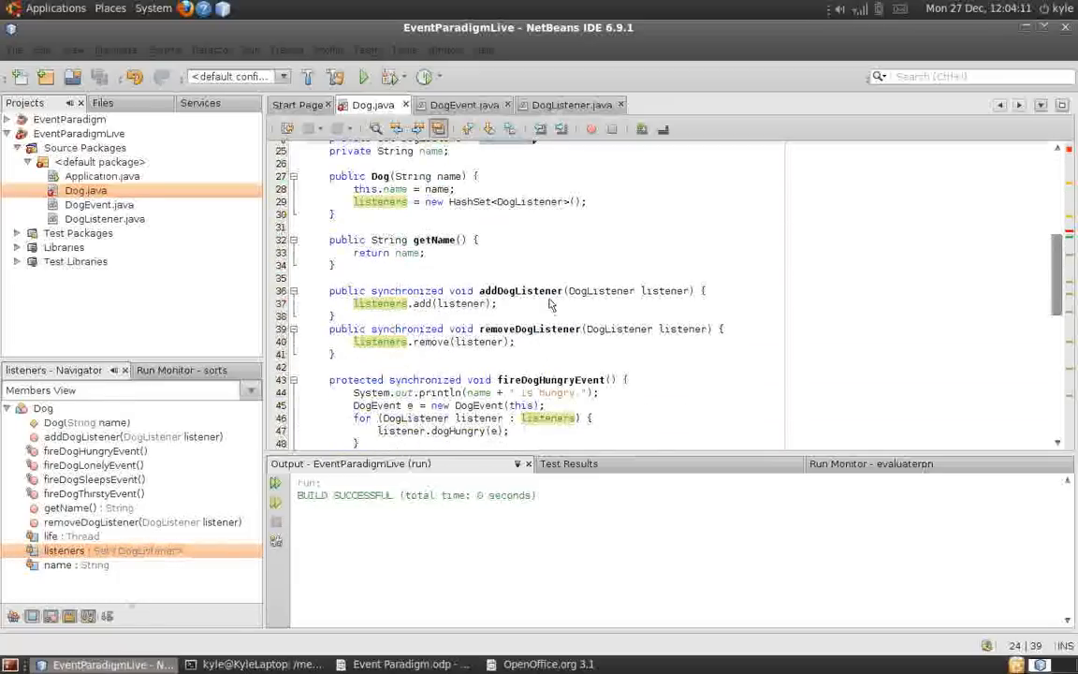
pyautogui.click(497, 304)
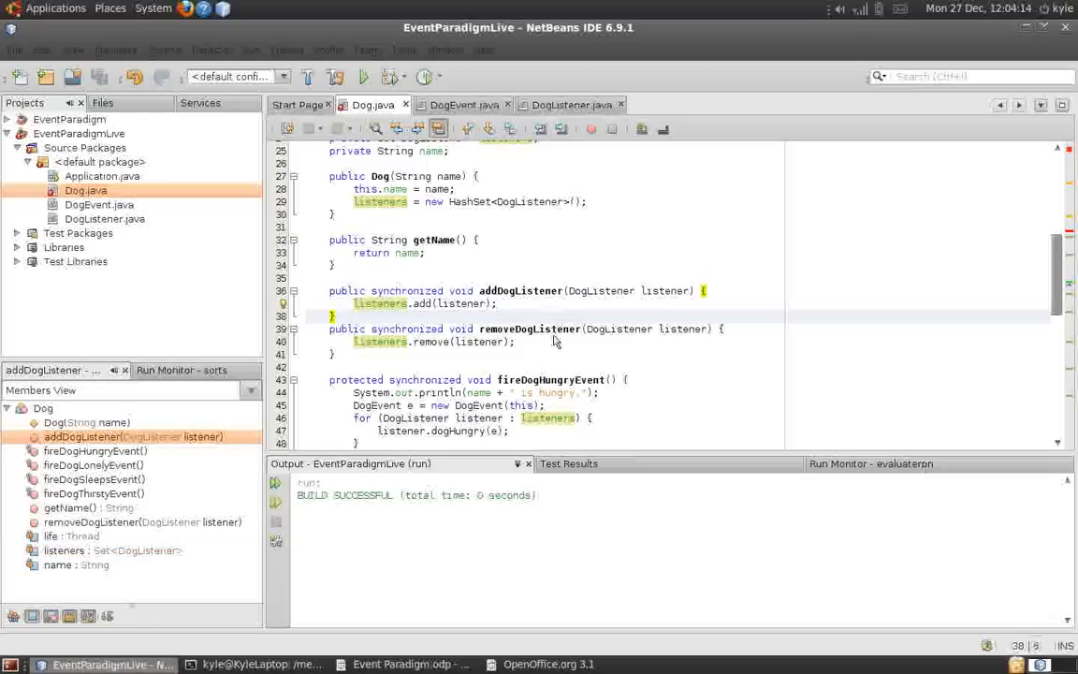
pyautogui.scroll(6, 552, 329)
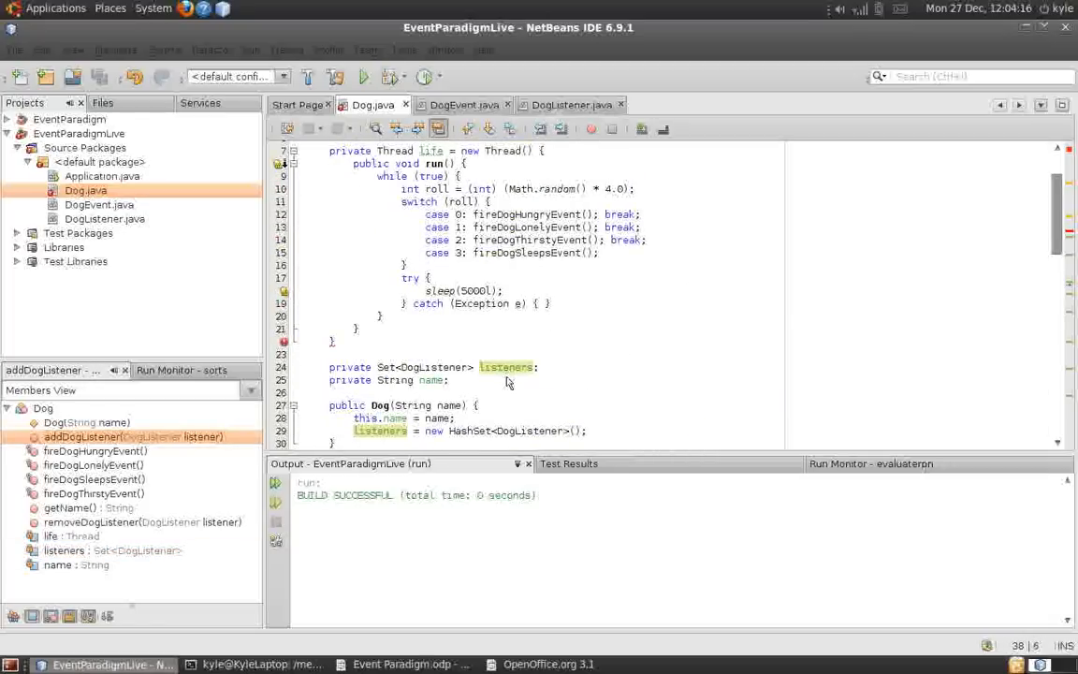
pyautogui.scroll(-2, 510, 374)
# Step: Add life.start(); in the Dog constructor after the listeners assignment and save
pyautogui.click(506, 334)
pyautogui.press('Return')
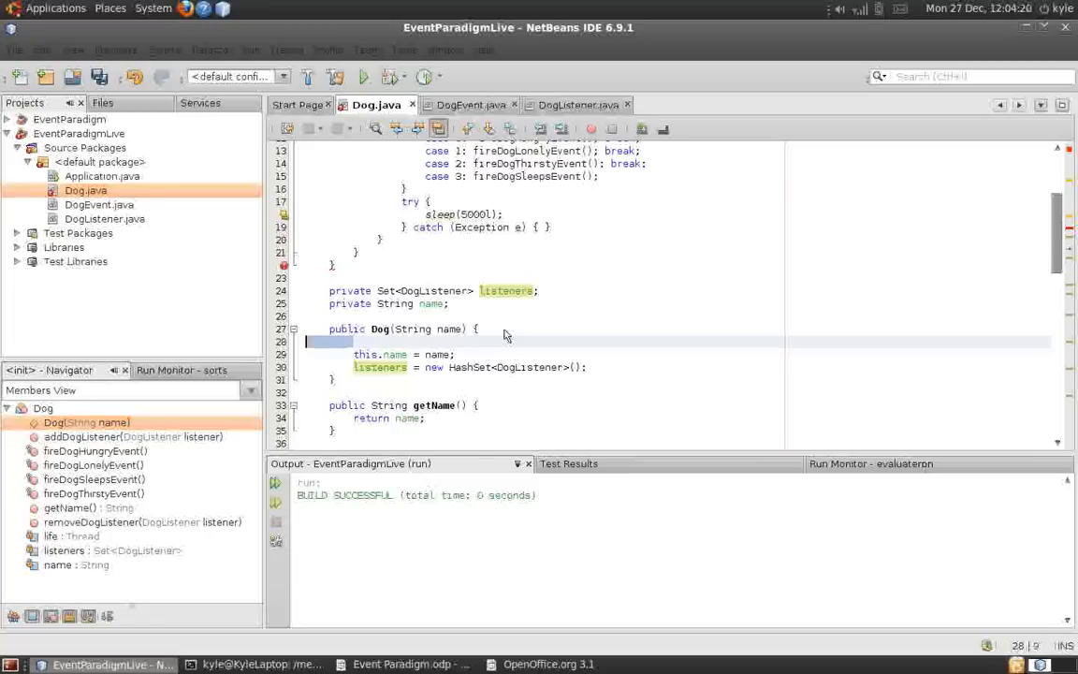
pyautogui.hotkey('ctrl', 'z')
pyautogui.press('Down')
pyautogui.press('Down')
pyautogui.press('End')
pyautogui.press('Return')
pyautogui.write('life.star')
pyautogui.press('Return')
pyautogui.write(';')
pyautogui.hotkey('ctrl', 's')
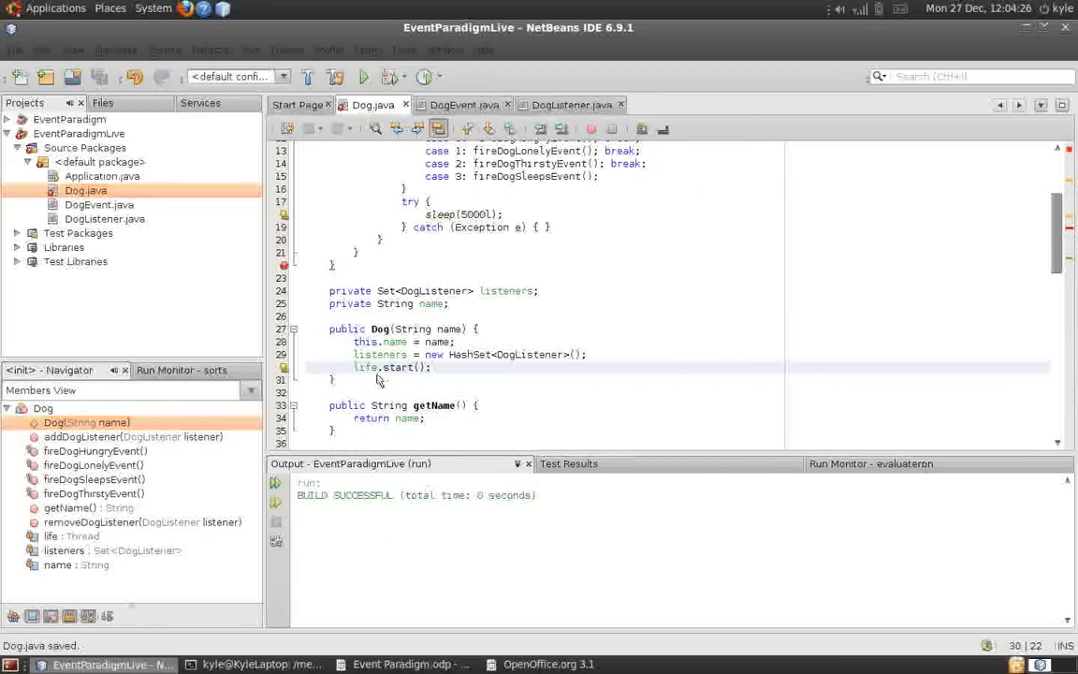
# Step: Close the life thread declaration with a semicolon and save Dog.java
pyautogui.click(355, 278)
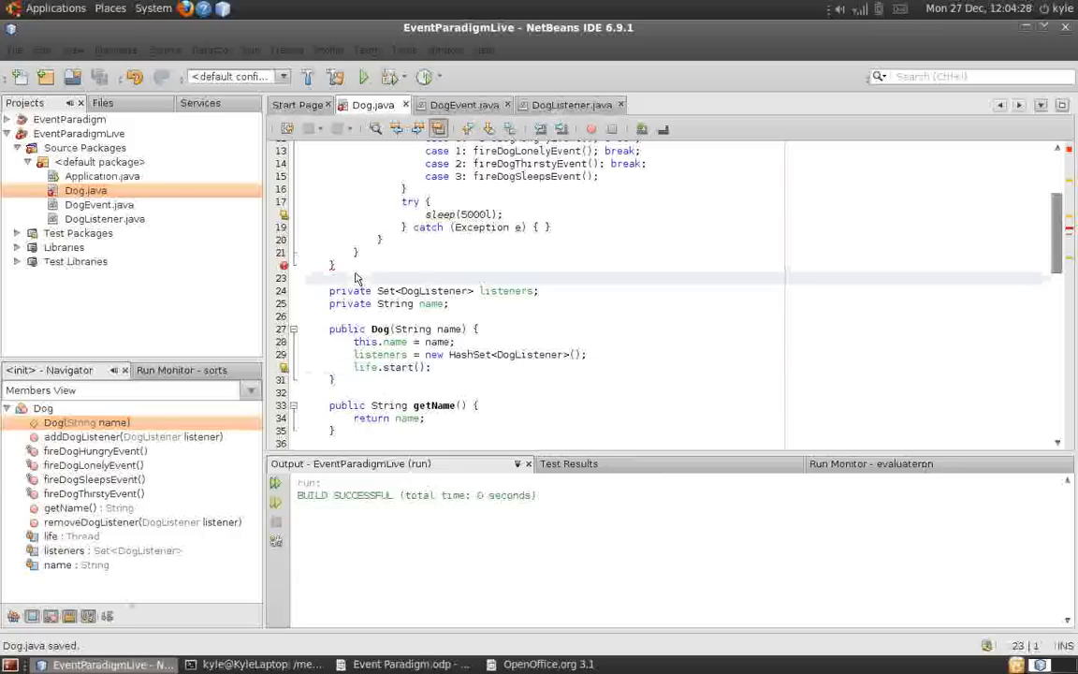
pyautogui.press('Left')
pyautogui.write(';')
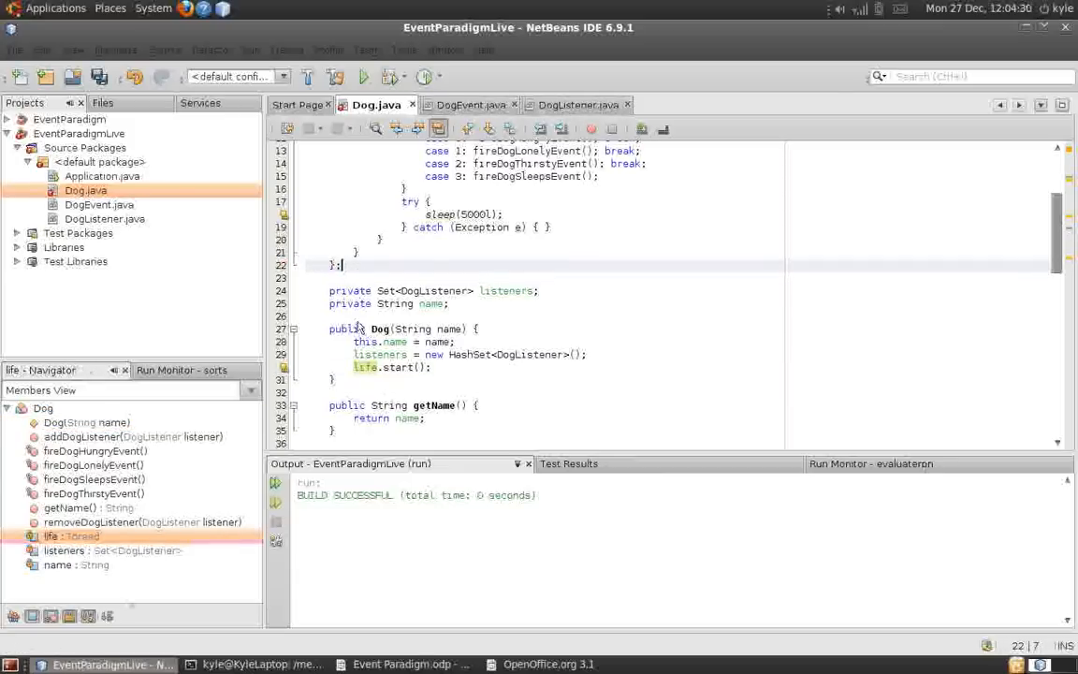
pyautogui.press('Down')
pyautogui.press('Down')
pyautogui.press('Down')
pyautogui.hotkey('ctrl', 's')
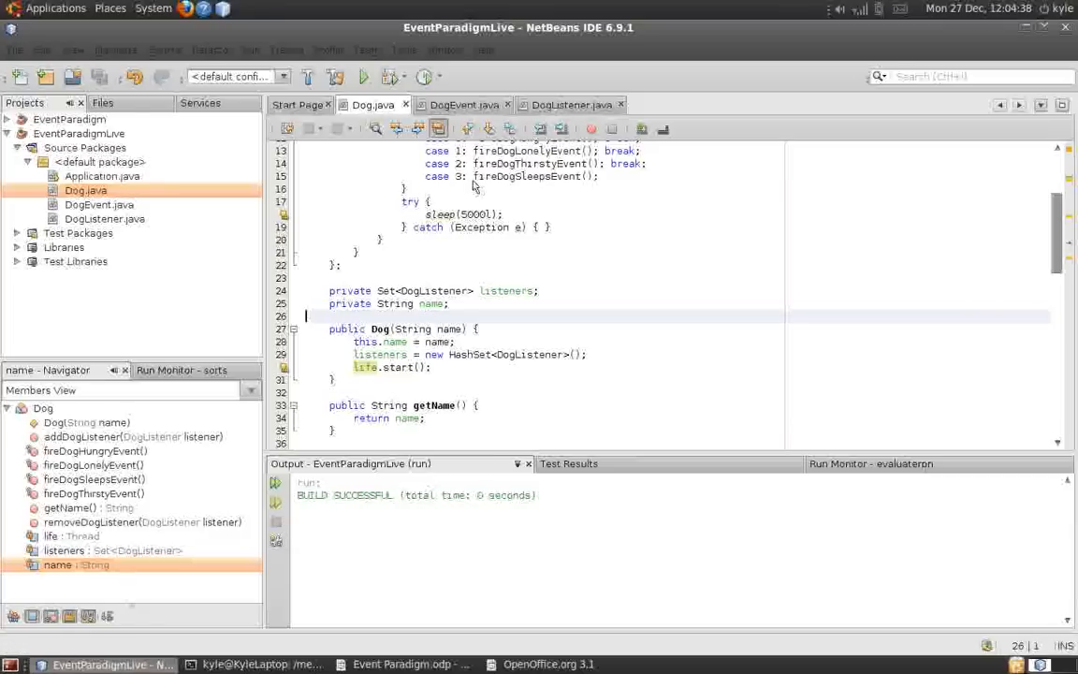
# Step: Create a new Java class named Person in the default package
pyautogui.rightClick(100, 162)
pyautogui.moveTo(131, 176)
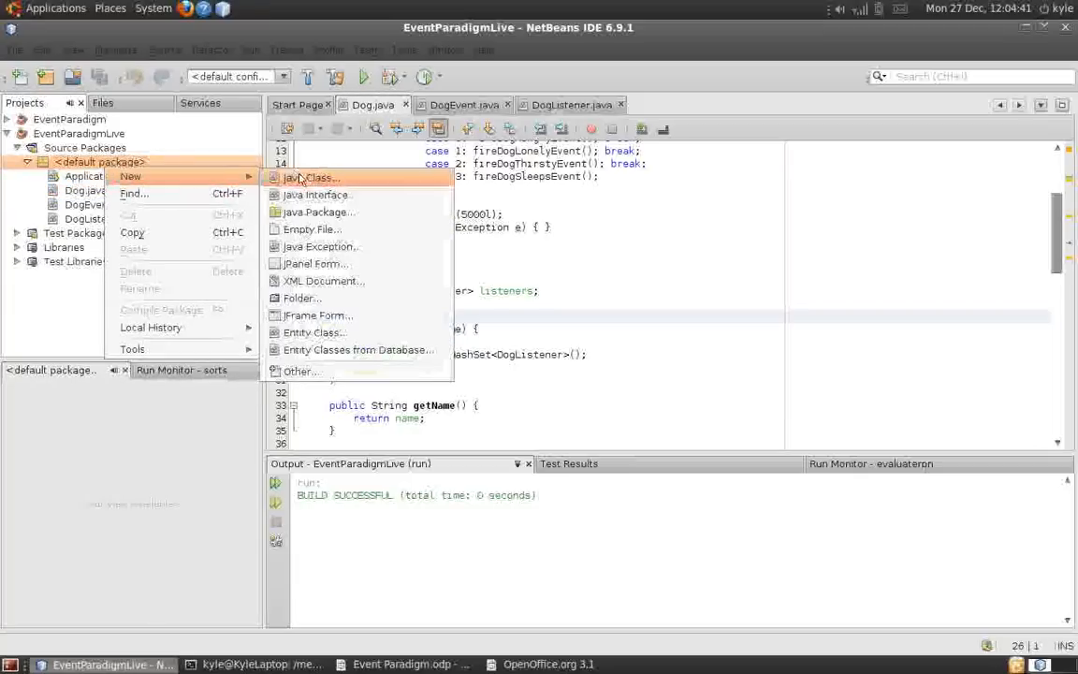
pyautogui.click(300, 178)
pyautogui.write('Person')
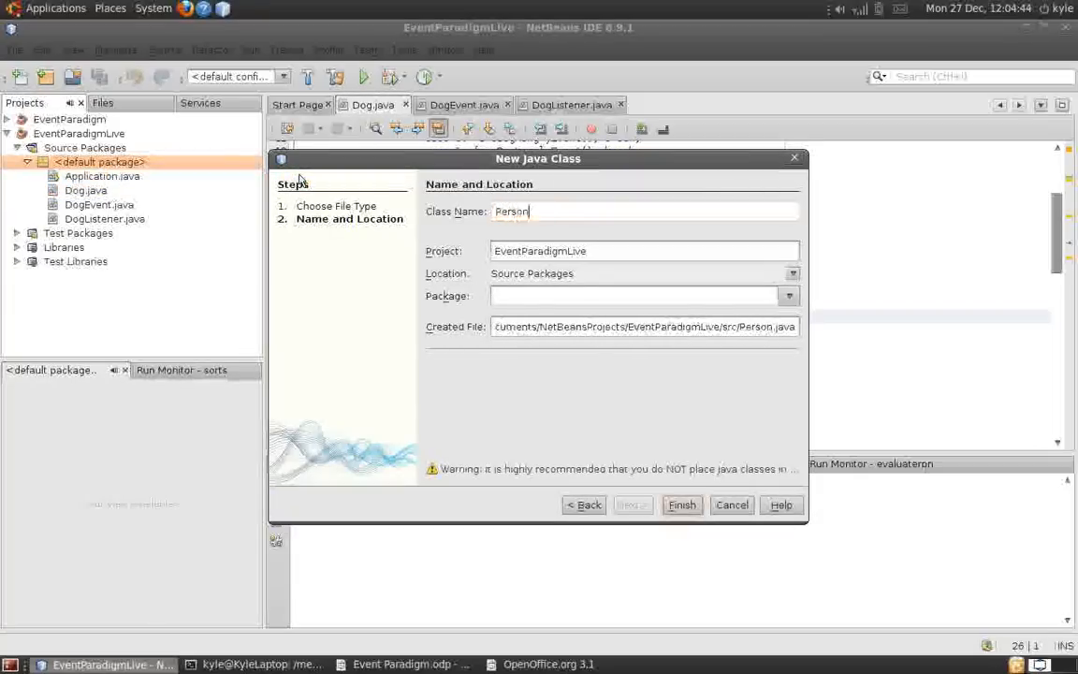
pyautogui.click(682, 504)
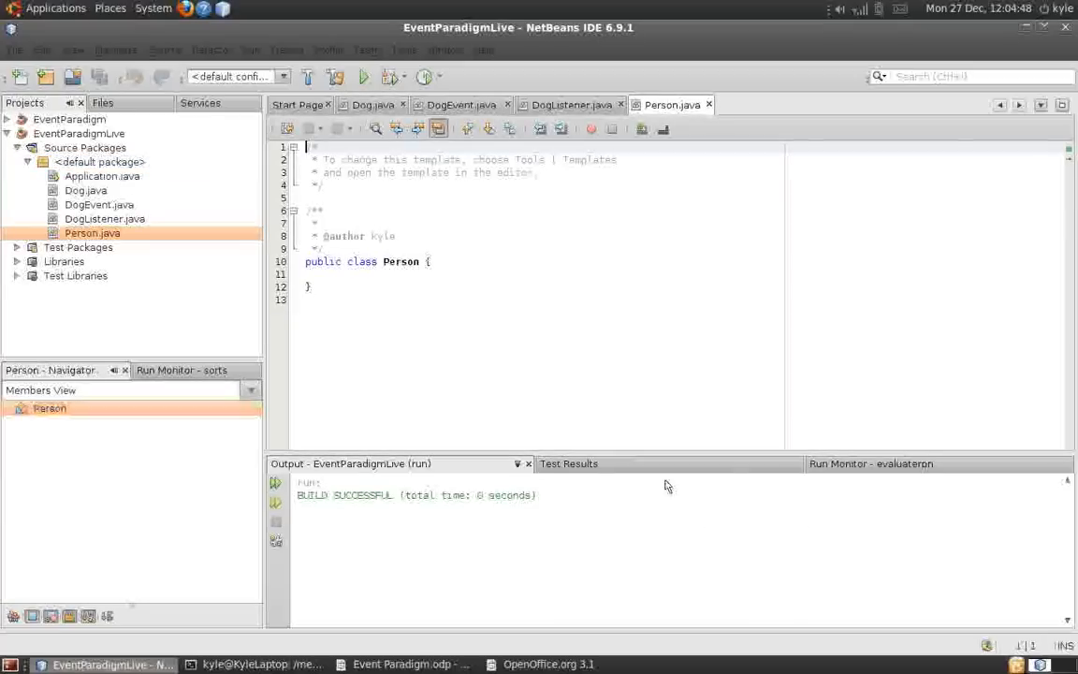
# Step: Delete the generated header comment, add a private String name field and save Person.java
pyautogui.moveTo(407, 248); pyautogui.dragTo(282, 147)
pyautogui.press('Delete')
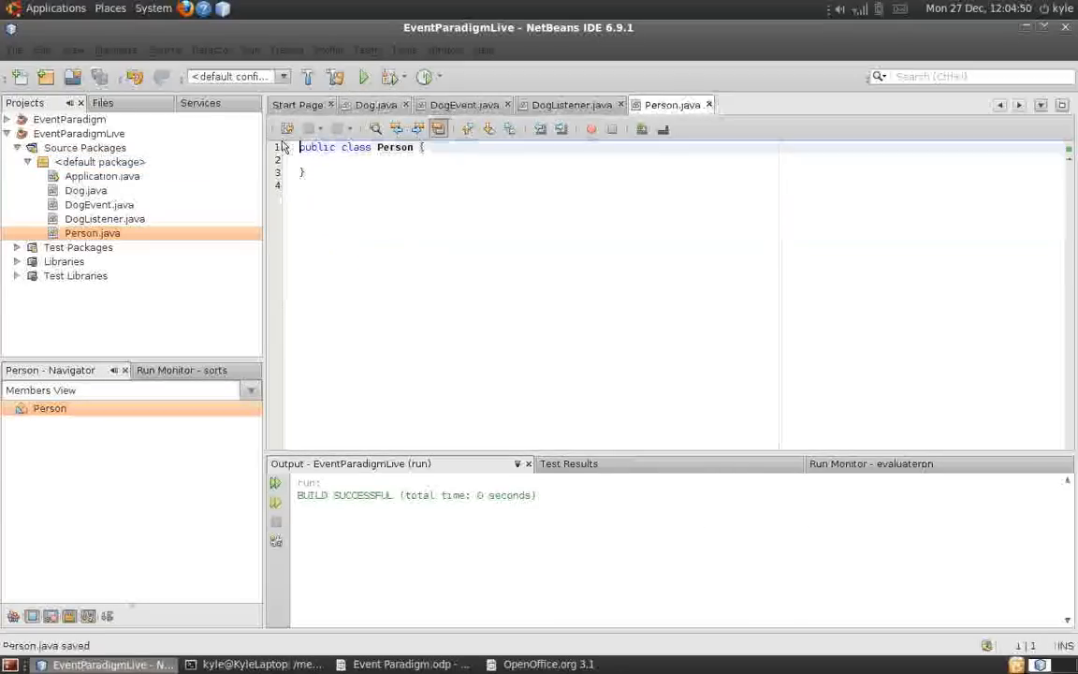
pyautogui.press('Down')
pyautogui.press('Return')
pyautogui.press('Return')
pyautogui.press('Up')
pyautogui.hotkey('ctrl', 's')
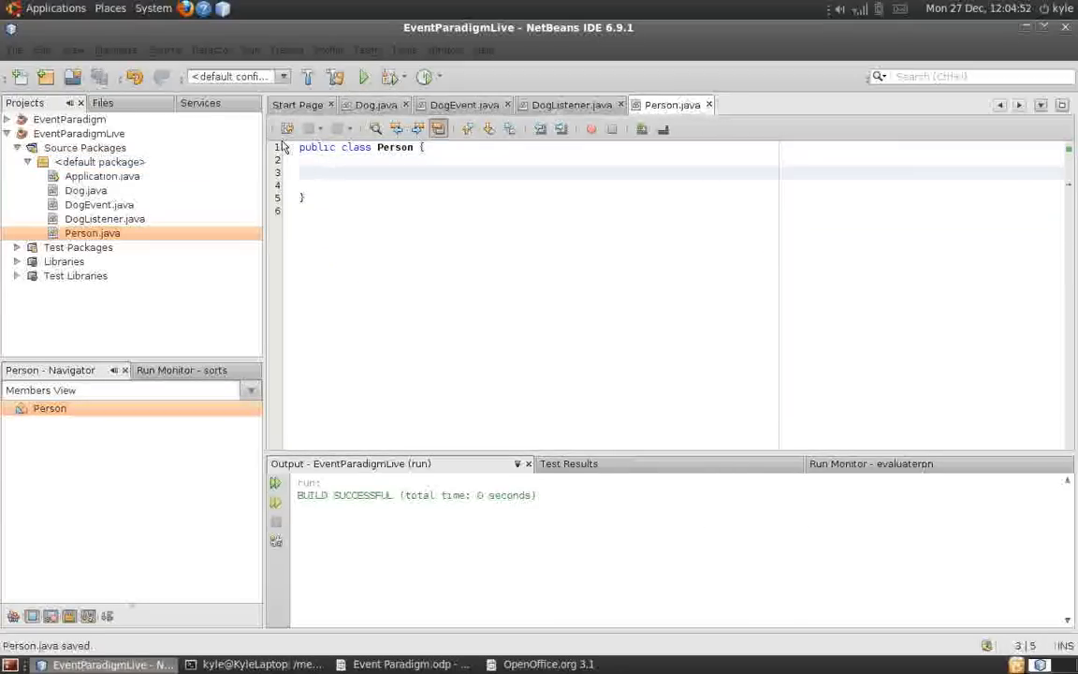
pyautogui.write('private String name')
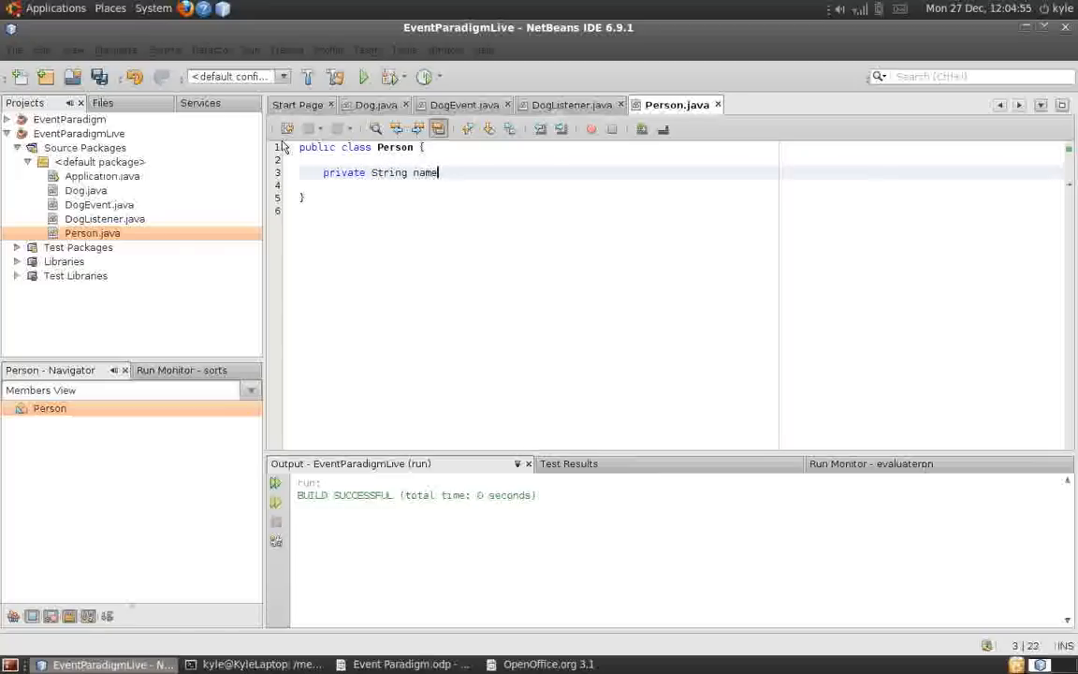
pyautogui.press('Return')
pyautogui.press('Return')
pyautogui.hotkey('ctrl', 's')
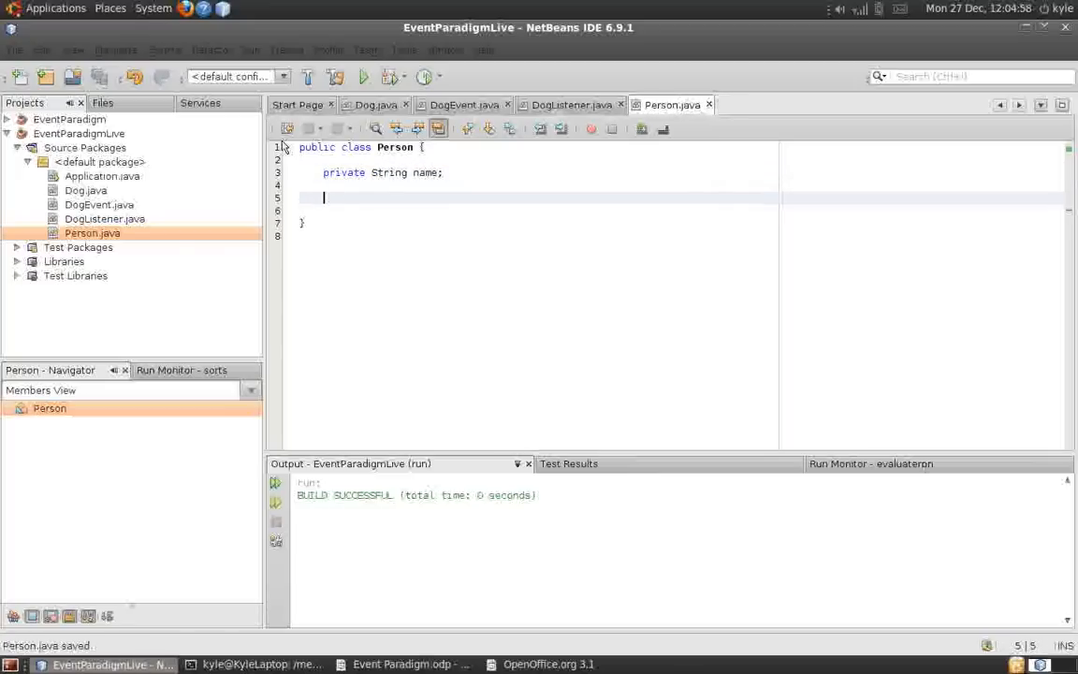
pyautogui.write('public Per')
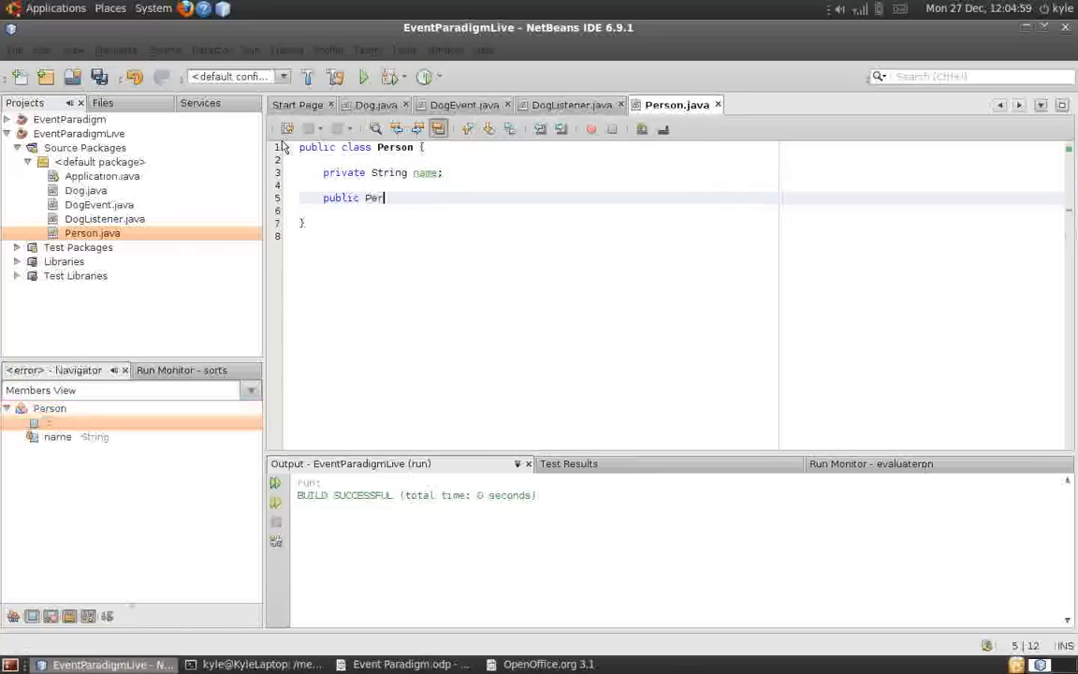
pyautogui.write('son')
# Step: Remove the unfinished constructor line, declare Person implements DogListener and save
pyautogui.hotkey('shift', 'Home')
pyautogui.press('BackSpace')
pyautogui.press('BackSpace')
pyautogui.press('BackSpace')
pyautogui.click(430, 147)
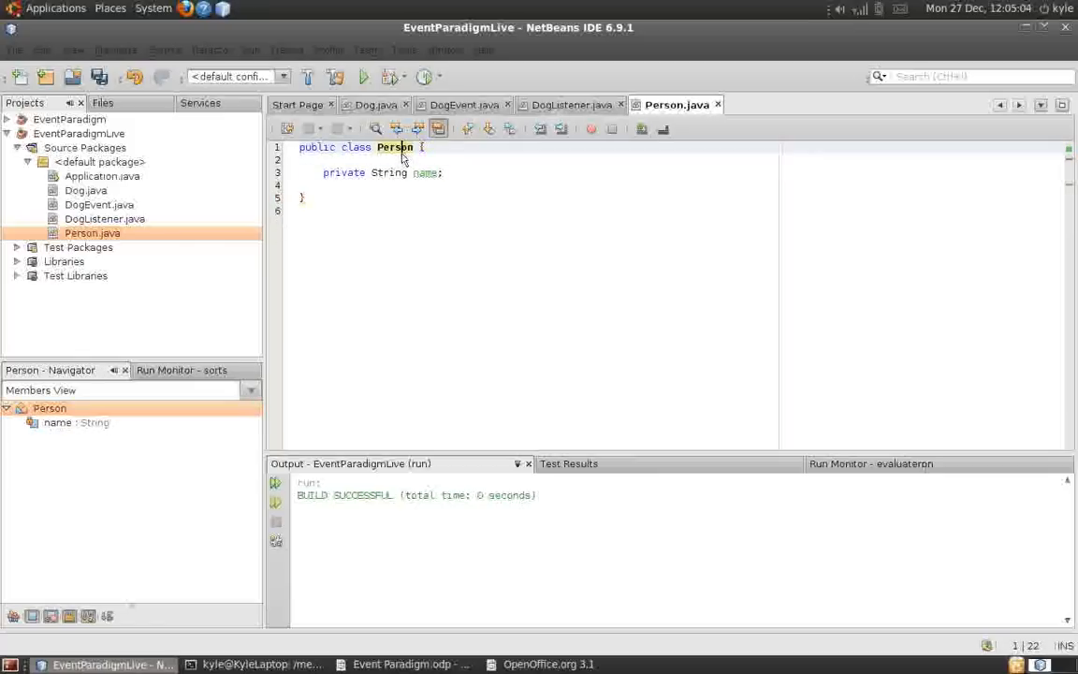
pyautogui.press('BackSpace')
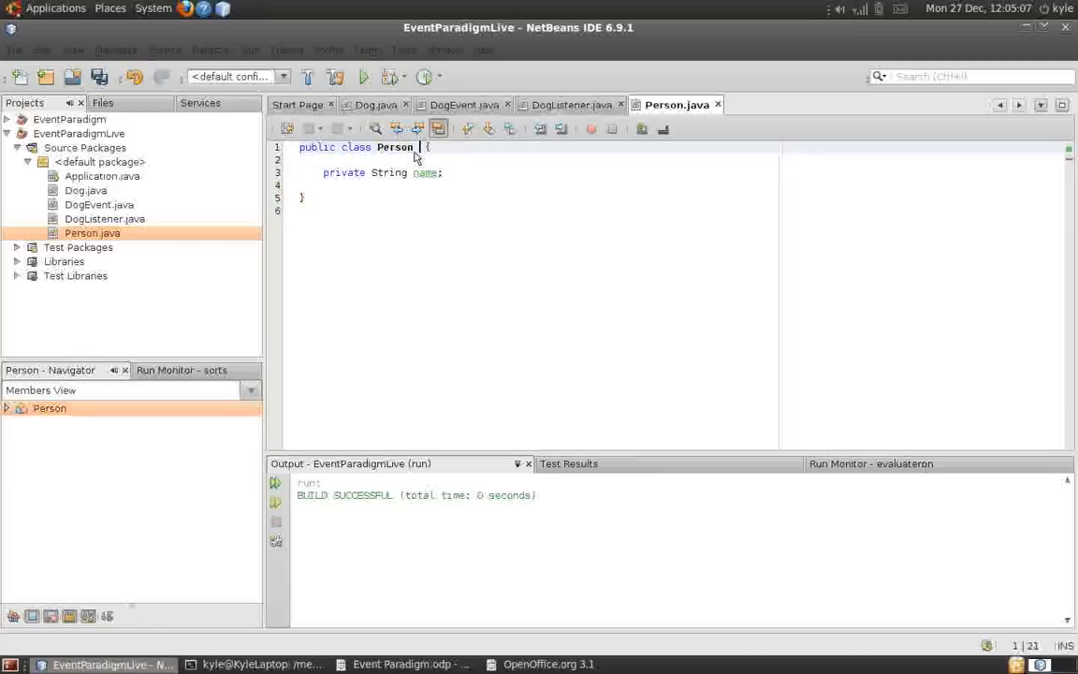
pyautogui.write('implements DogListener')
pyautogui.hotkey('ctrl', 's')
# Step: Use the error hint to implement all abstract DogListener methods in Person
pyautogui.click(407, 186)
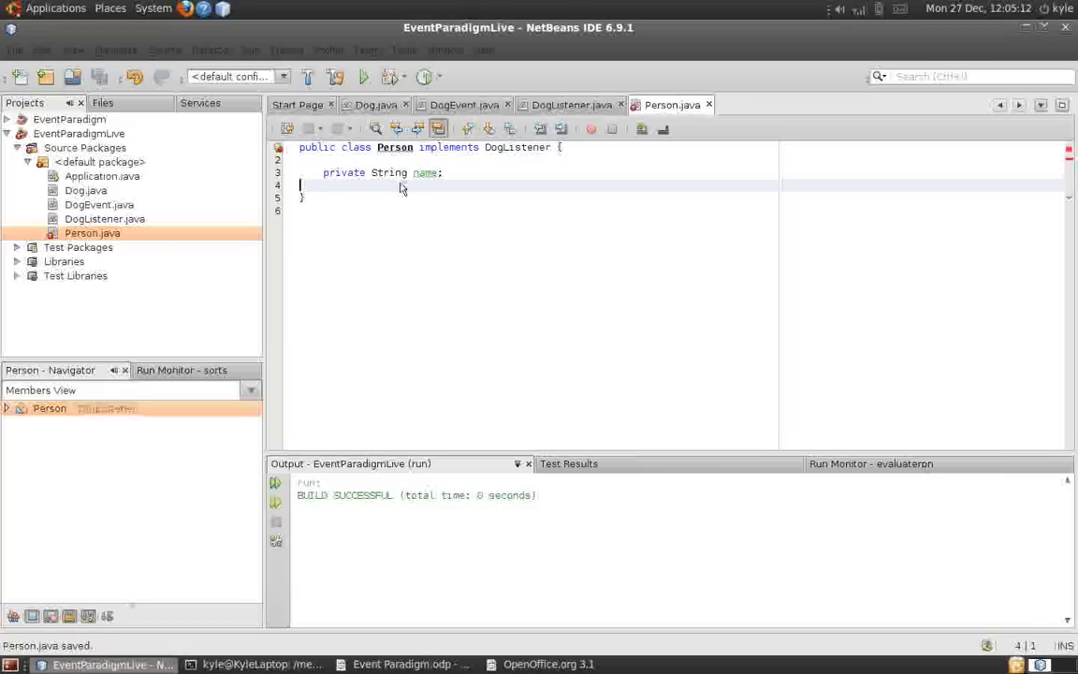
pyautogui.click(278, 149)
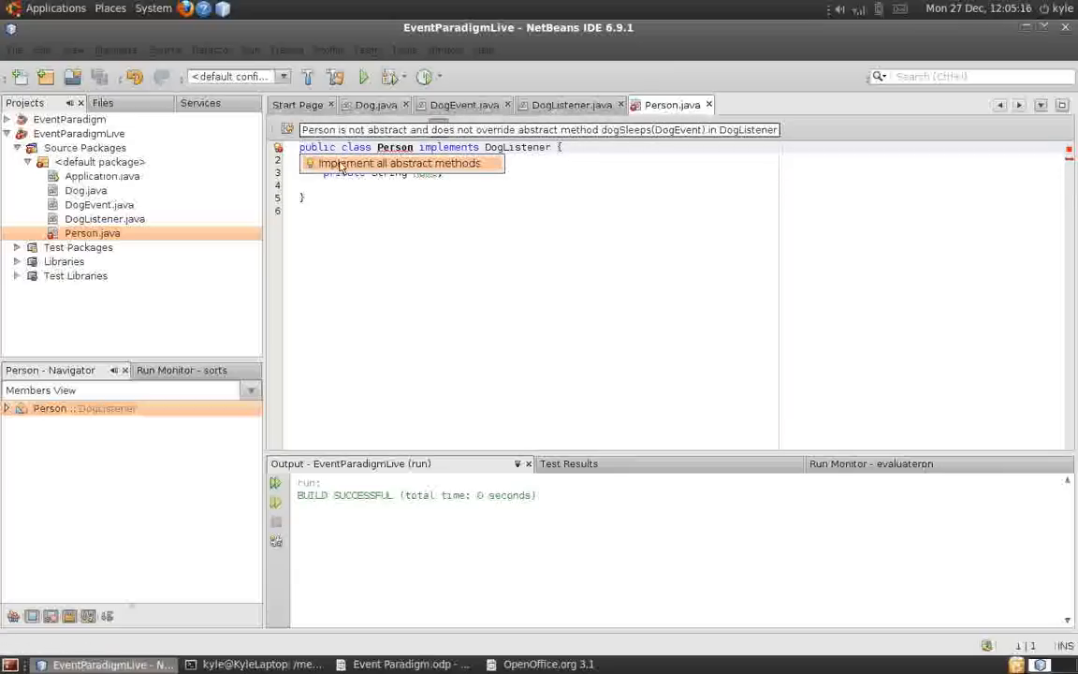
pyautogui.click(339, 167)
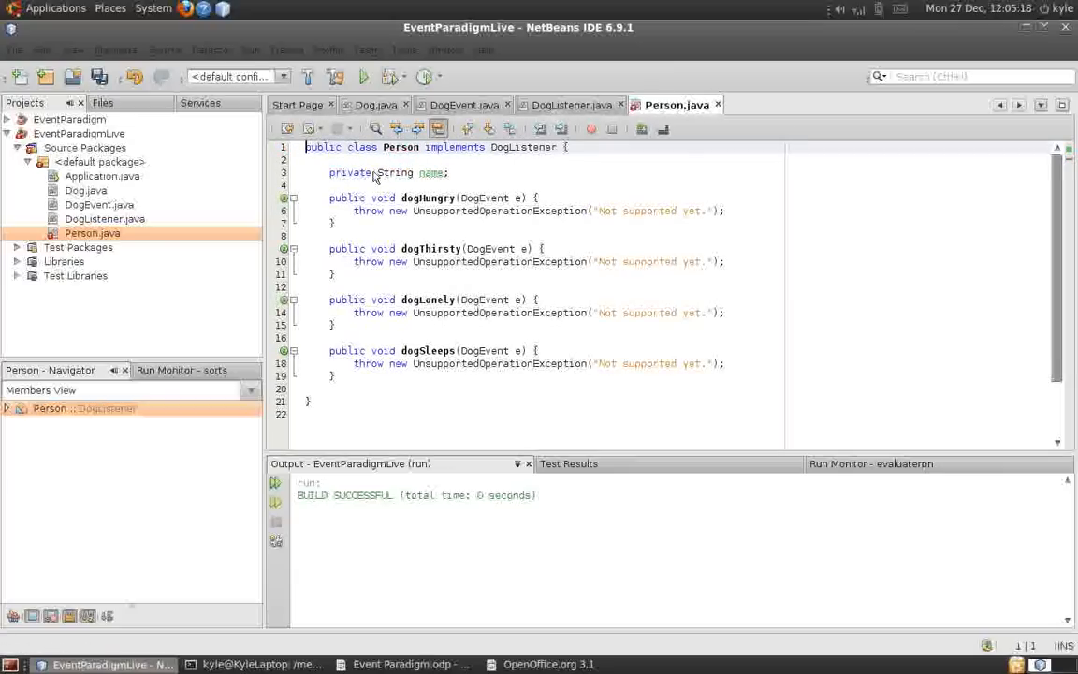
pyautogui.click(418, 198)
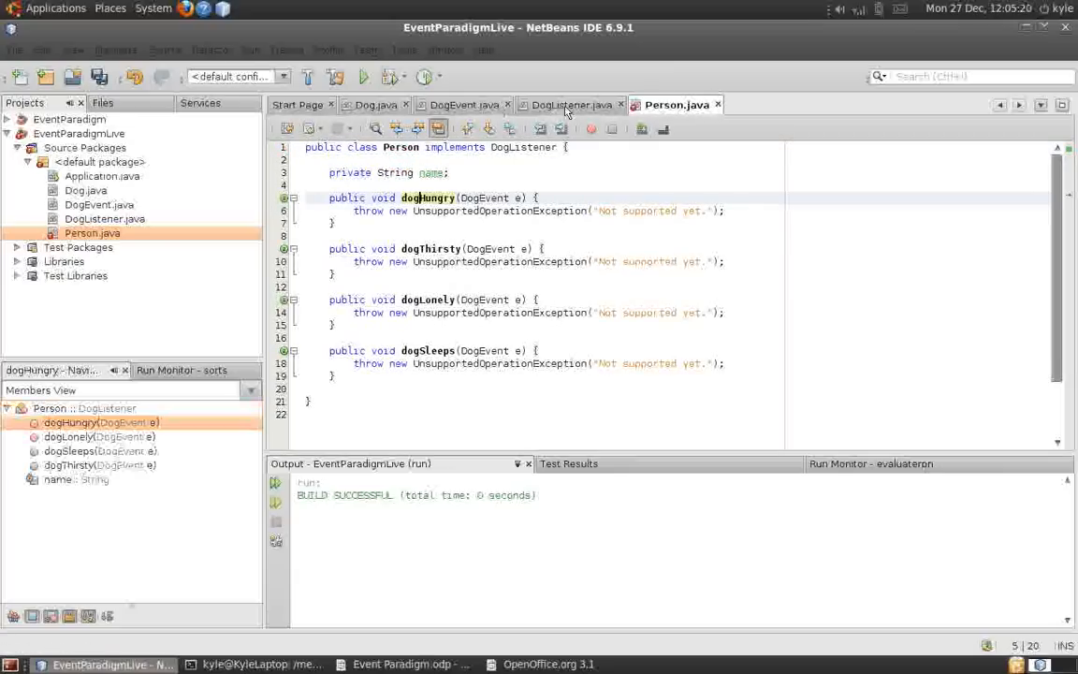
# Step: Check the dogSleeps declaration in DogListener.java and return to Person.java
pyautogui.click(564, 105)
pyautogui.click(426, 212)
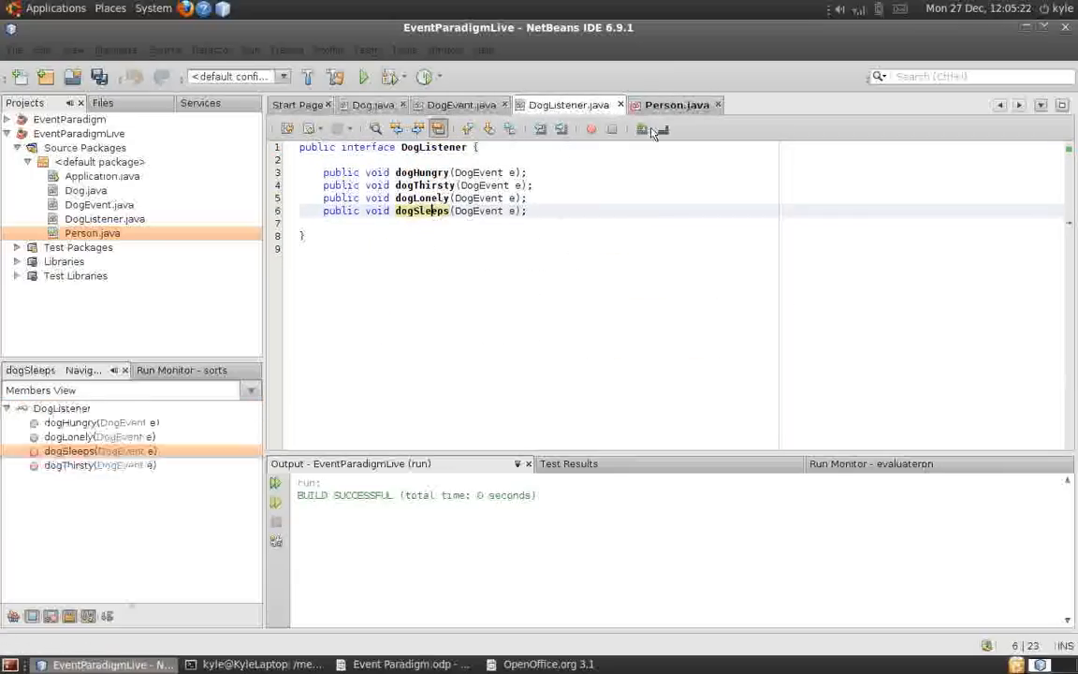
pyautogui.click(676, 105)
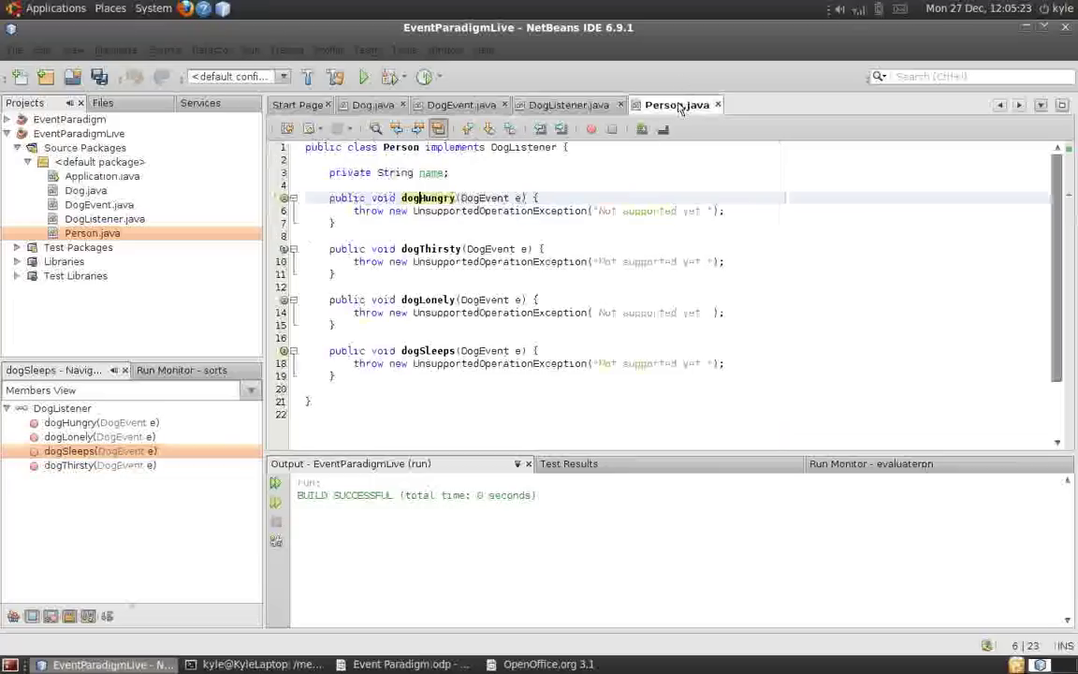
# Step: Remove the placeholder throw statement from dogHungry and open a line below the name field
pyautogui.tripleClick(581, 213)
pyautogui.press('BackSpace')
pyautogui.write('S')
pyautogui.press('BackSpace')
pyautogui.press('Up')
pyautogui.press('Up')
pyautogui.press('Up')
pyautogui.press('End')
pyautogui.press('Return')
pyautogui.press('Return')
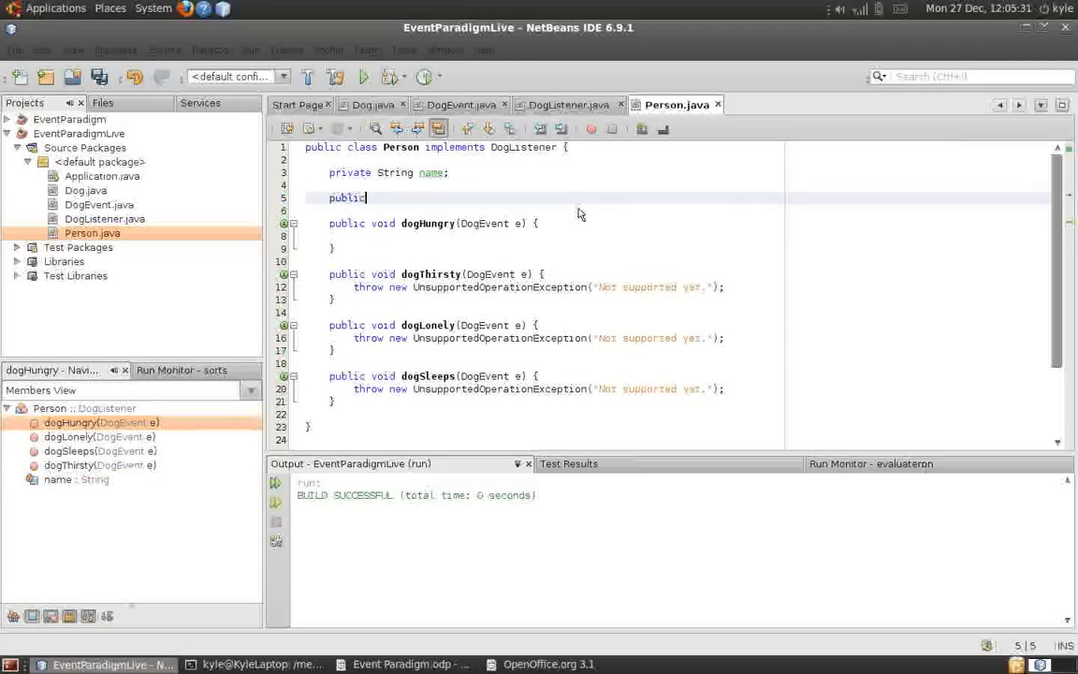
pyautogui.write('Person(String name) {')
# Step: Add constructor public Person(String name) { this.name = name; } and save Person.java
pyautogui.press('Return')
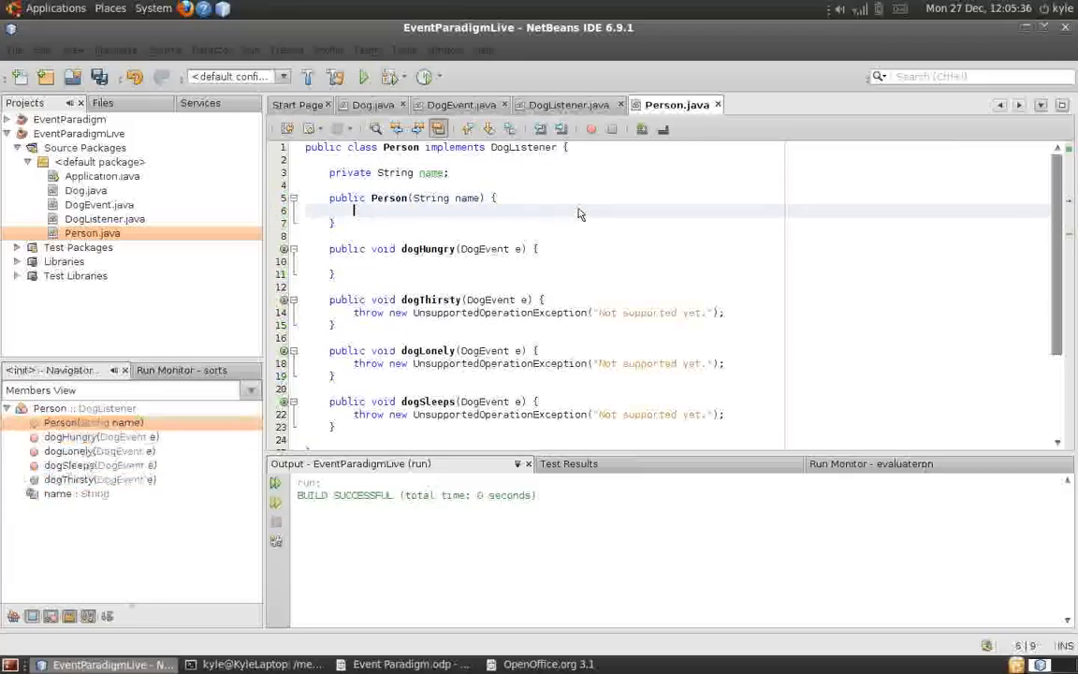
pyautogui.write('this.name = name;')
pyautogui.press('Down')
pyautogui.press('Down')
pyautogui.press('Down')
pyautogui.press('Down')
pyautogui.hotkey('ctrl', 's')
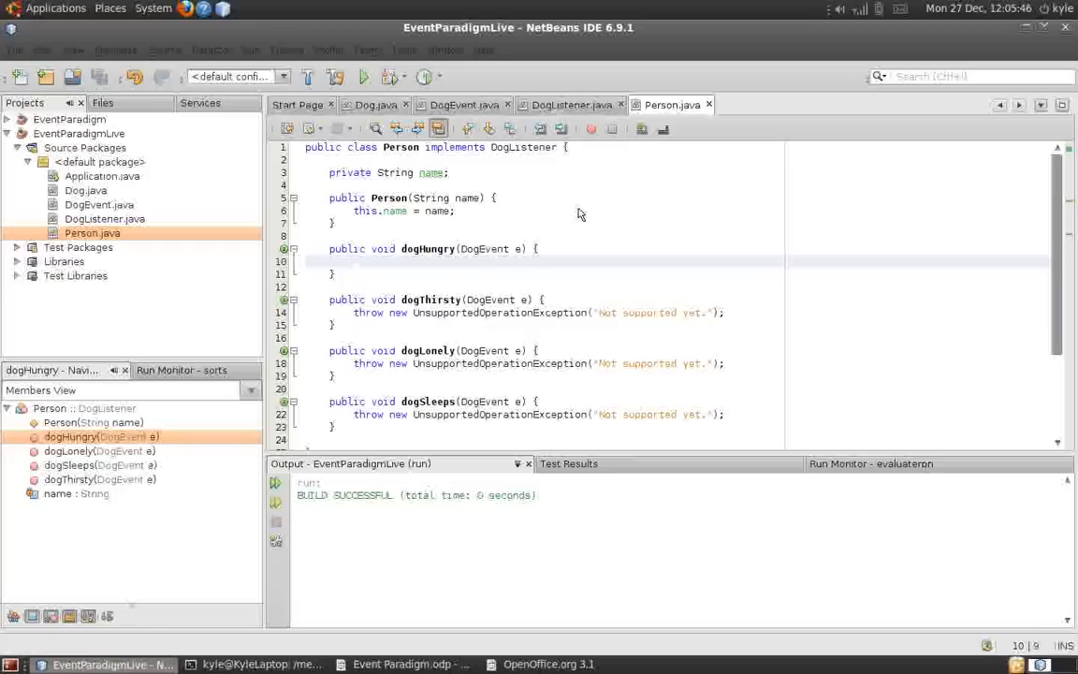
pyautogui.write('System.out.println("*')
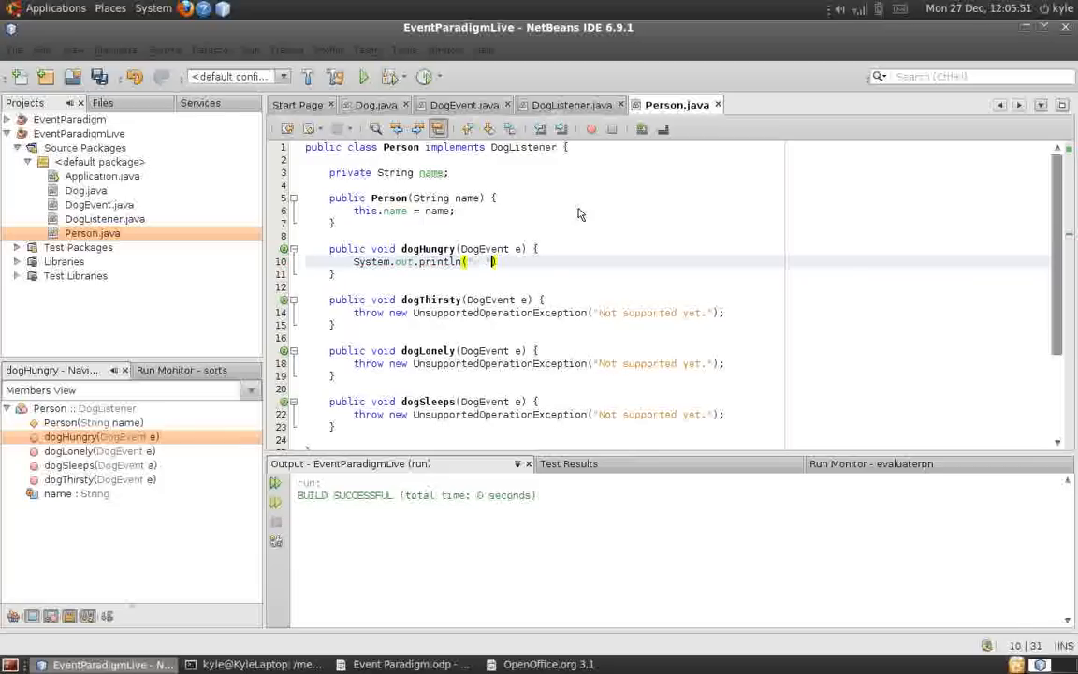
pyautogui.write('    + name + " feelds " ')
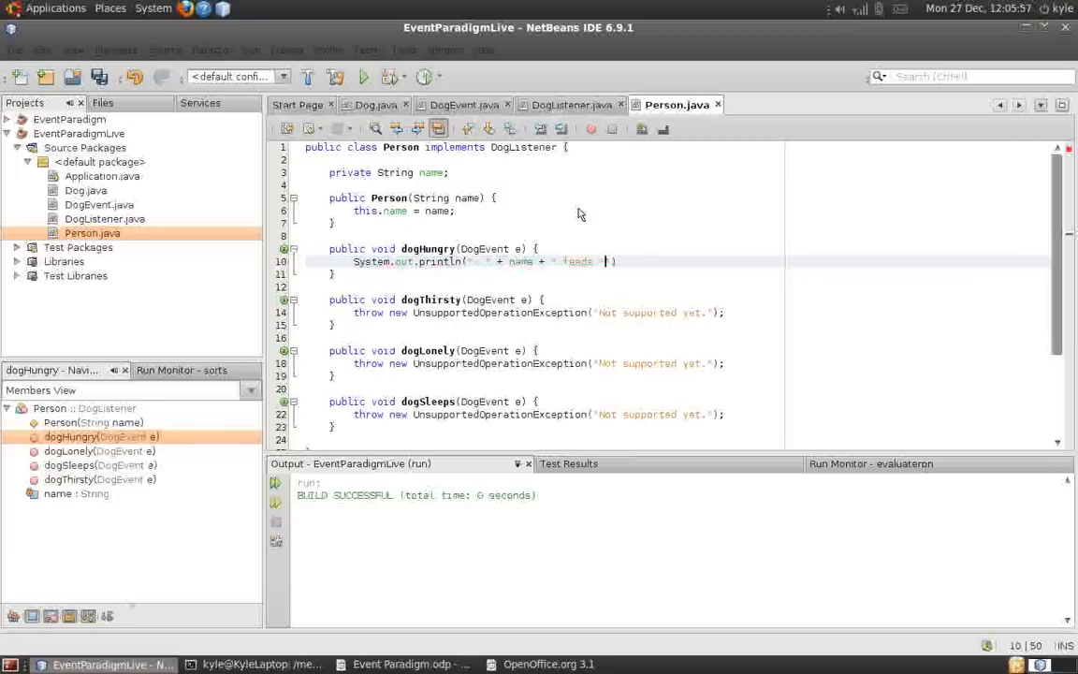
pyautogui.write('+ ')
pyautogui.write('+')
# Step: Finish the dogHungry message with e.getSource().getName(), save, and review the event parameter and getSource call
pyautogui.click(447, 248)
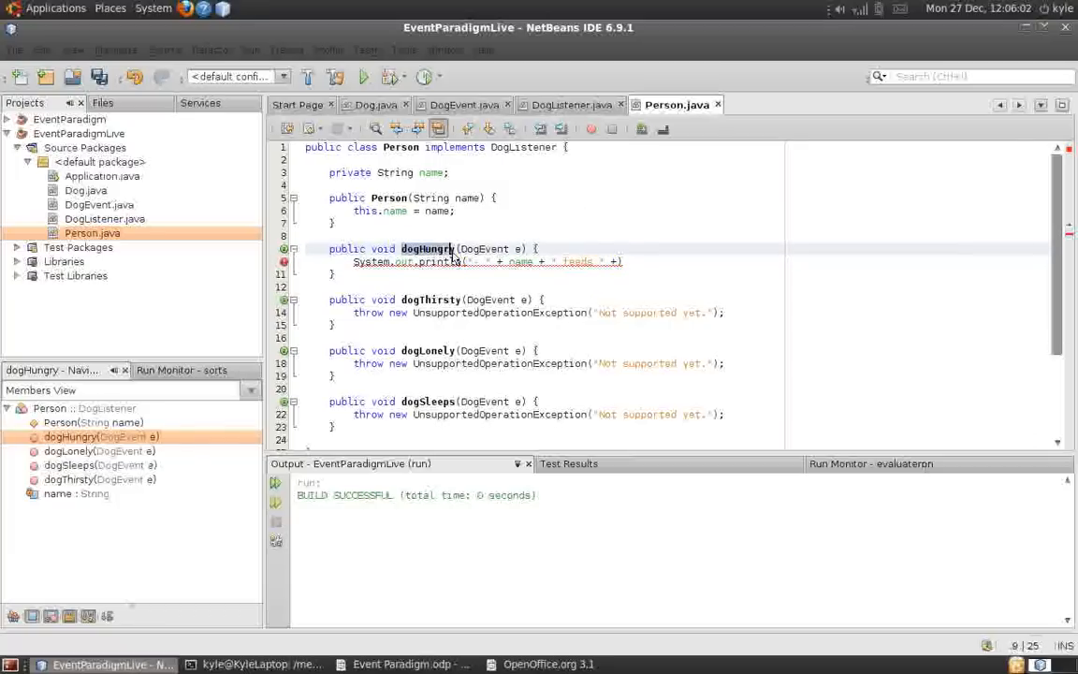
pyautogui.click(603, 262)
pyautogui.write(';')
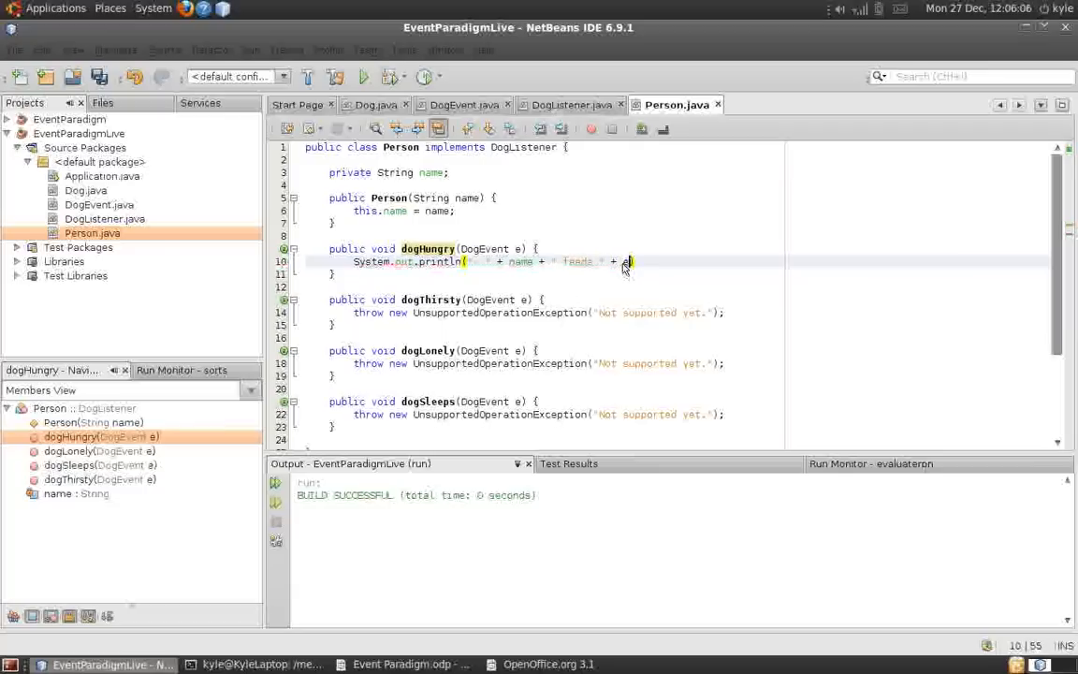
pyautogui.write('e.getSource().get')
pyautogui.press('Return')
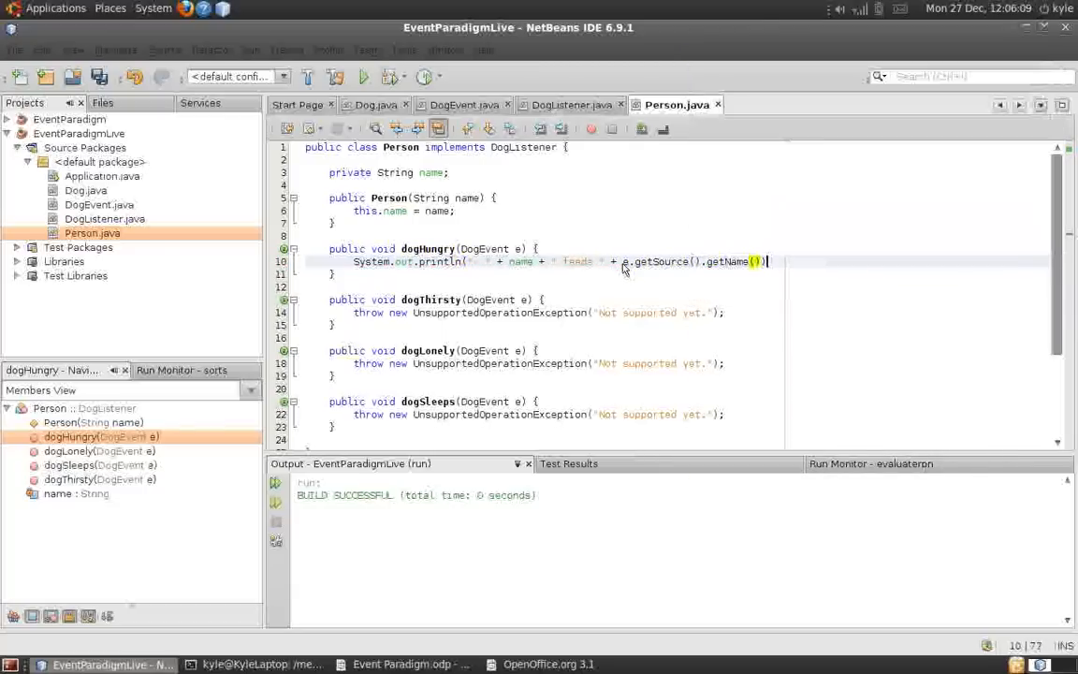
pyautogui.write(');')
pyautogui.hotkey('ctrl', 's')
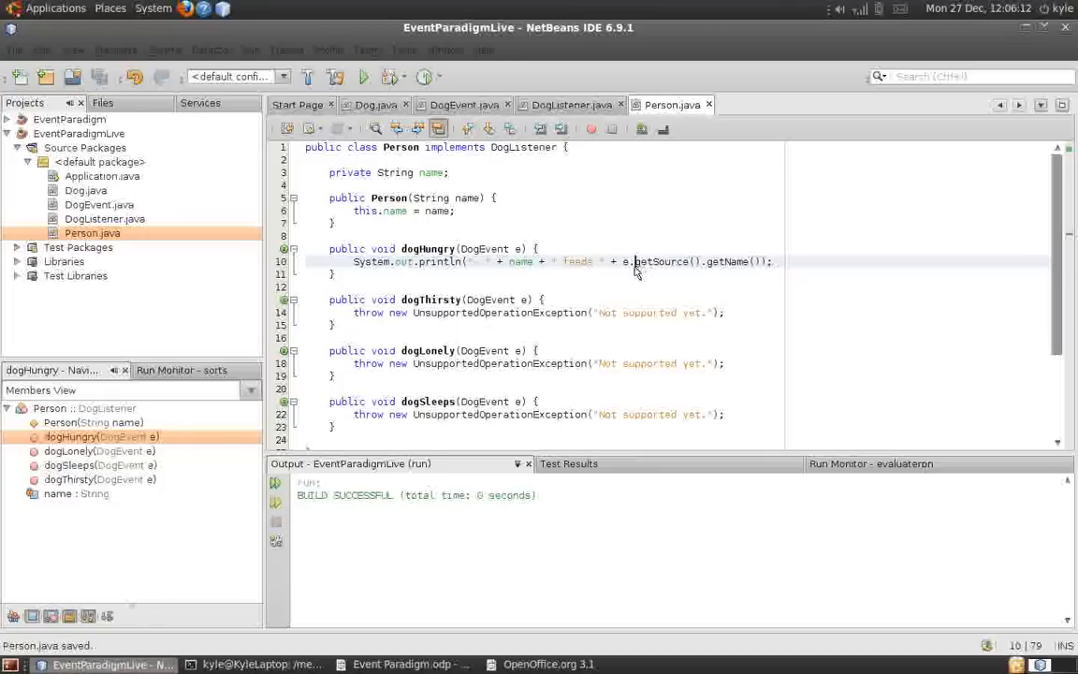
pyautogui.moveTo(635, 262); pyautogui.dragTo(702, 262)
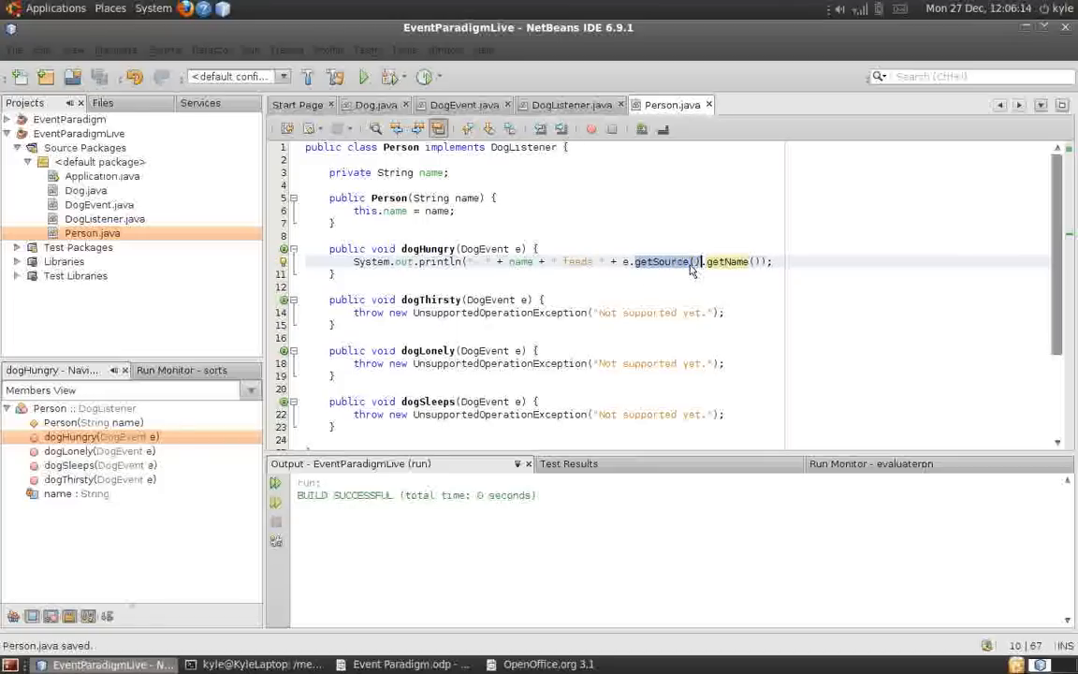
pyautogui.doubleClick(484, 249)
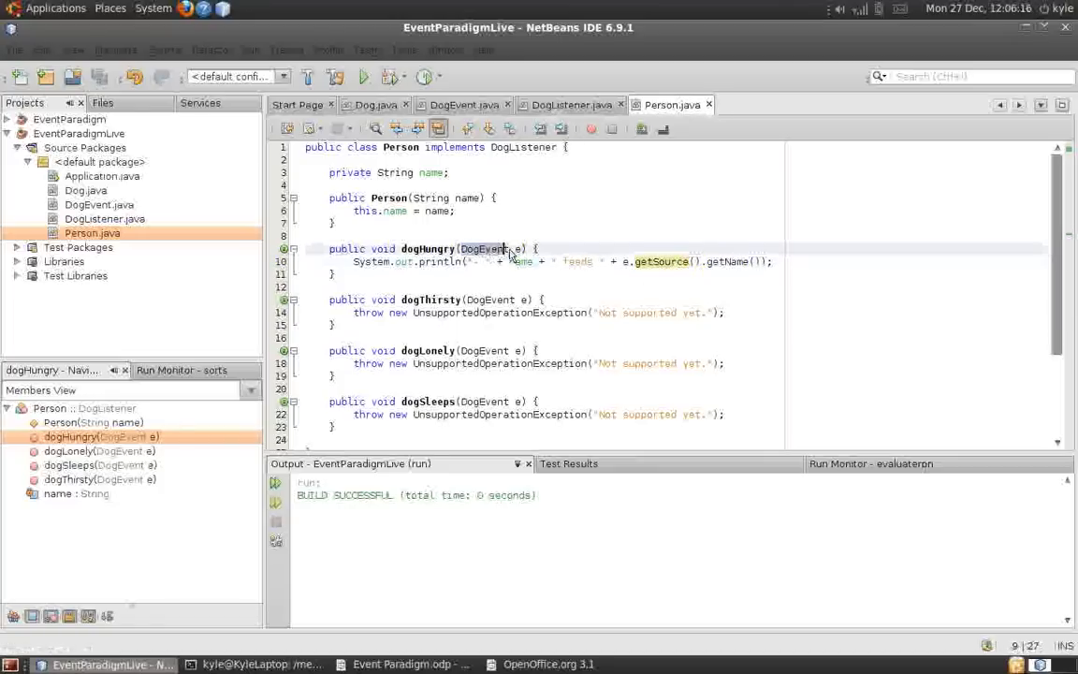
pyautogui.moveTo(461, 249); pyautogui.dragTo(523, 249)
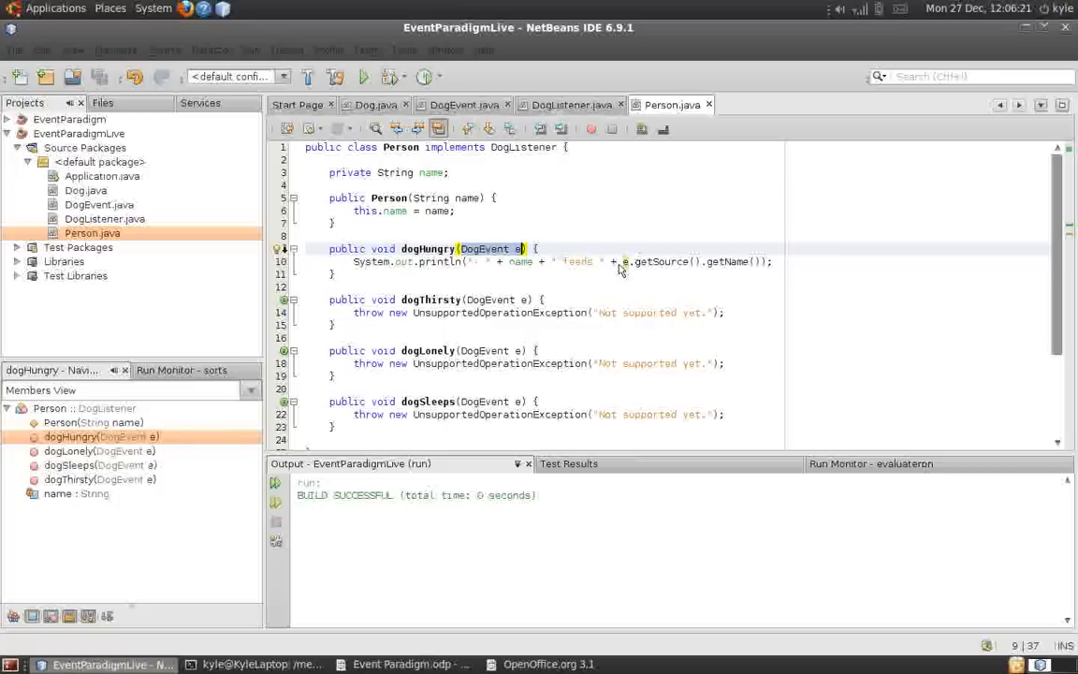
pyautogui.moveTo(623, 262); pyautogui.dragTo(697, 265)
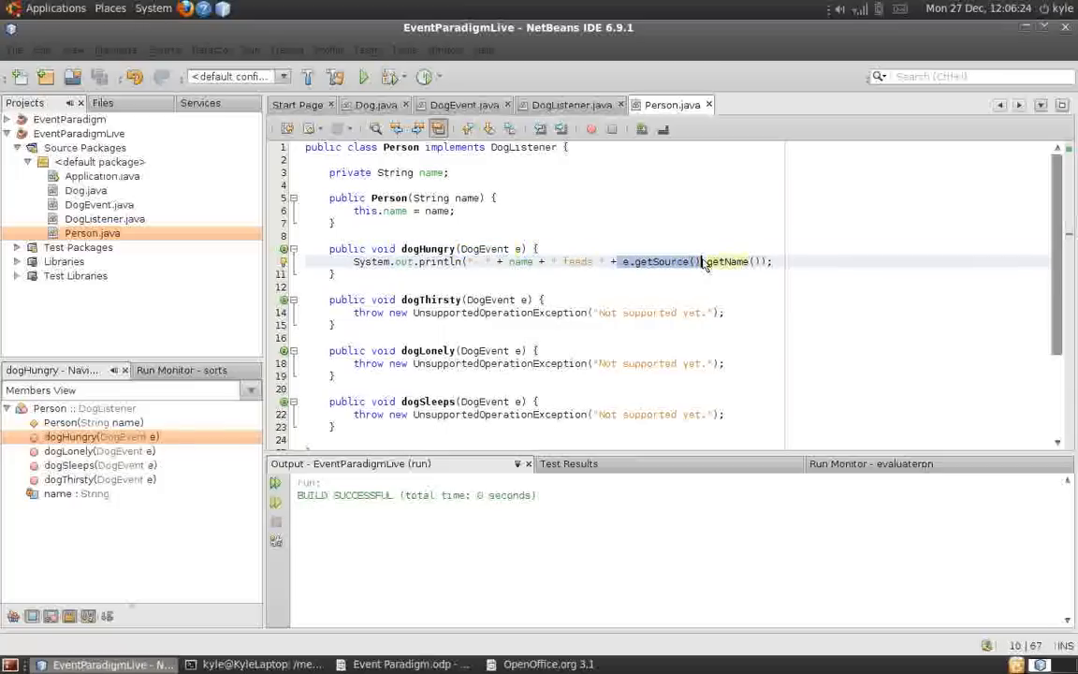
pyautogui.click(700, 262)
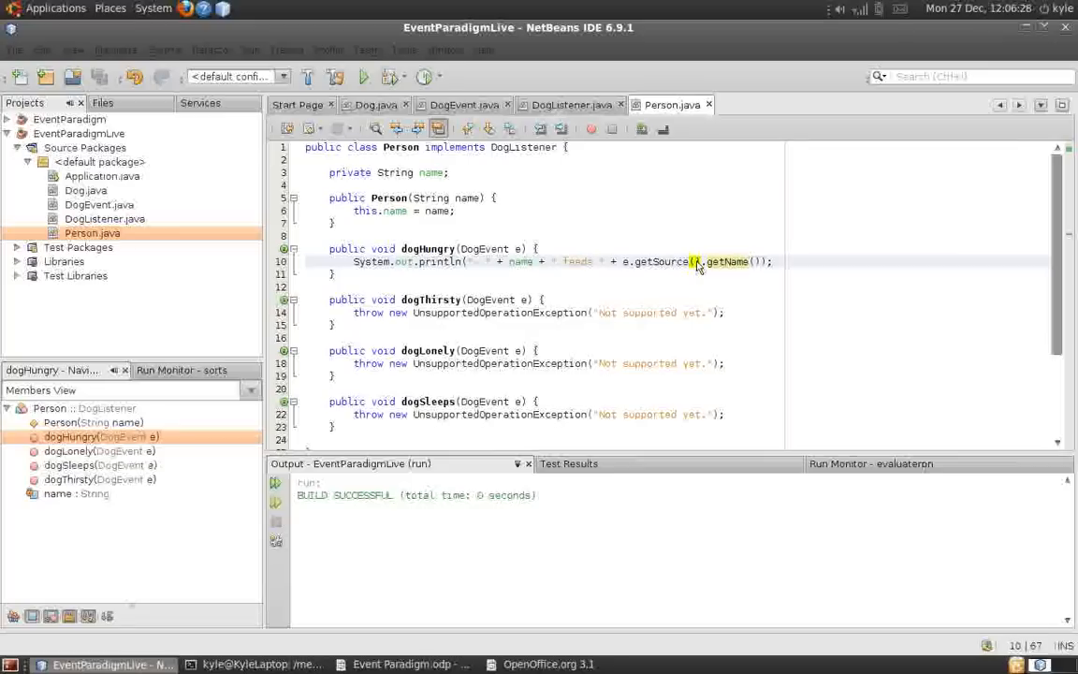
pyautogui.moveTo(701, 262); pyautogui.dragTo(762, 262)
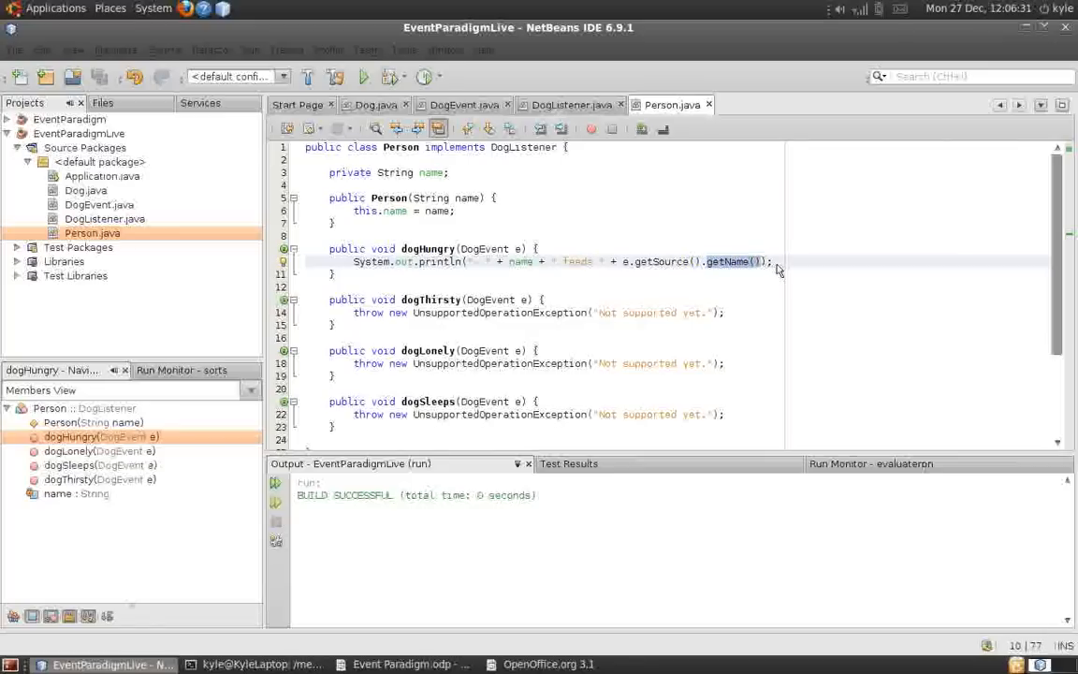
# Step: Replace dogThirsty's placeholder throw with the pasted print statement and change its verb from feeds
pyautogui.press('Down')
pyautogui.press('Down')
pyautogui.press('Down')
pyautogui.press('Down')
pyautogui.hotkey('shift', 'End')
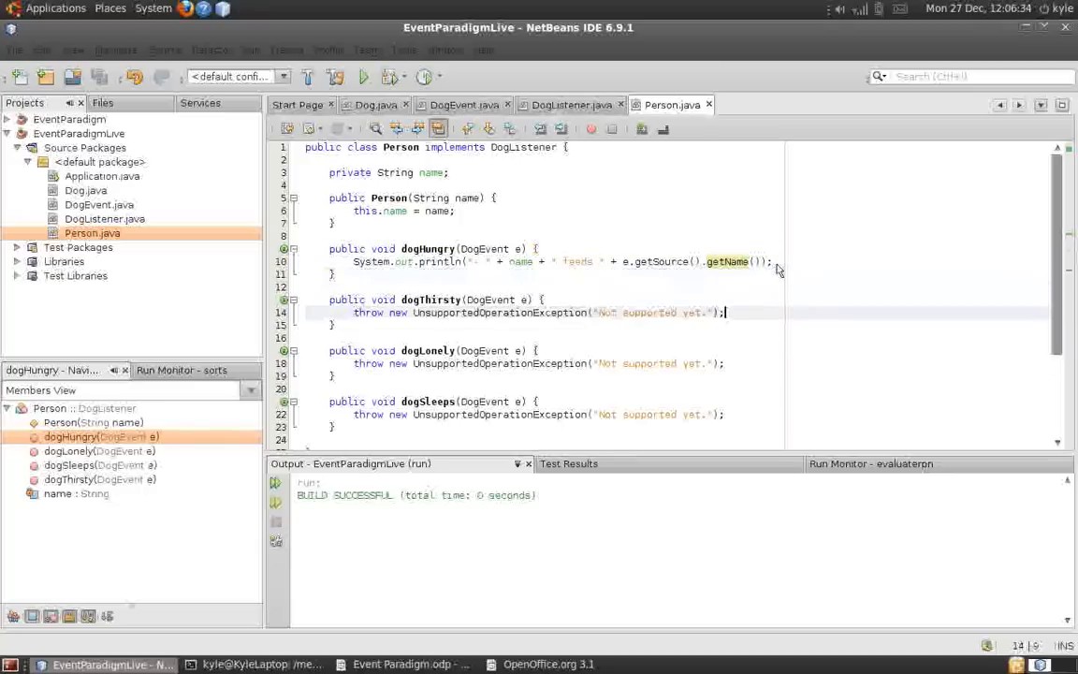
pyautogui.write('System.out.println("- " + name + " feeds " + e.getSource().getName());')
pyautogui.press('Left')
pyautogui.press('Left')
pyautogui.press('Left')
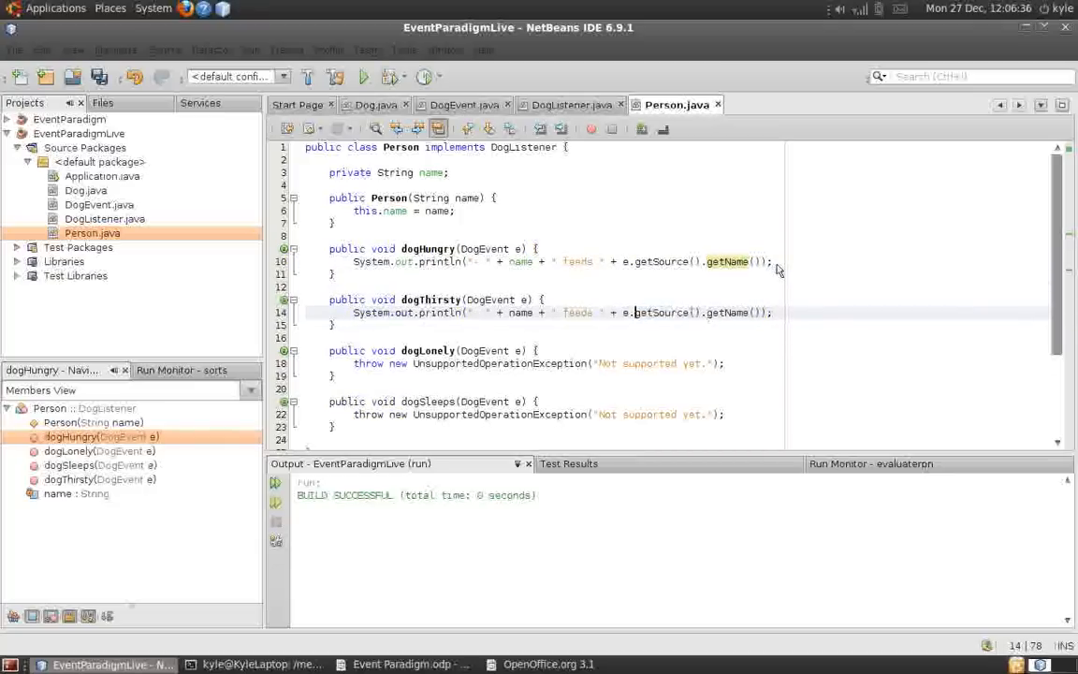
pyautogui.hotkey('shift', 'Left')
pyautogui.hotkey('shift', 'Left')
pyautogui.hotkey('shift', 'Left')
pyautogui.hotkey('shift', 'Left')
pyautogui.write('lays down a')
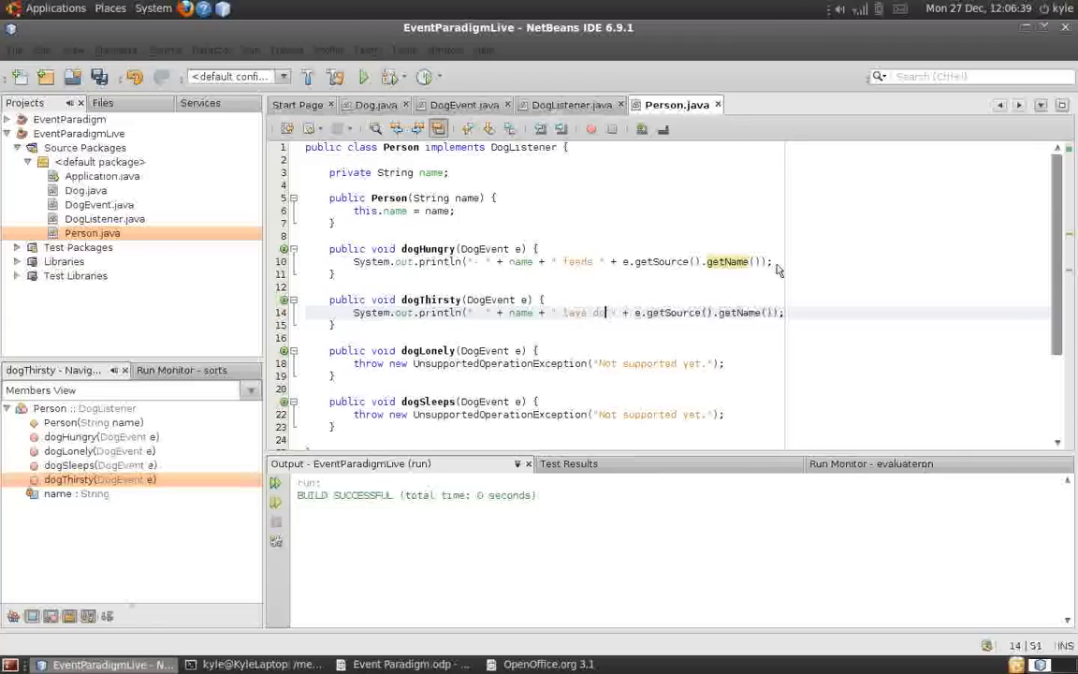
pyautogui.write(' bowl for ')
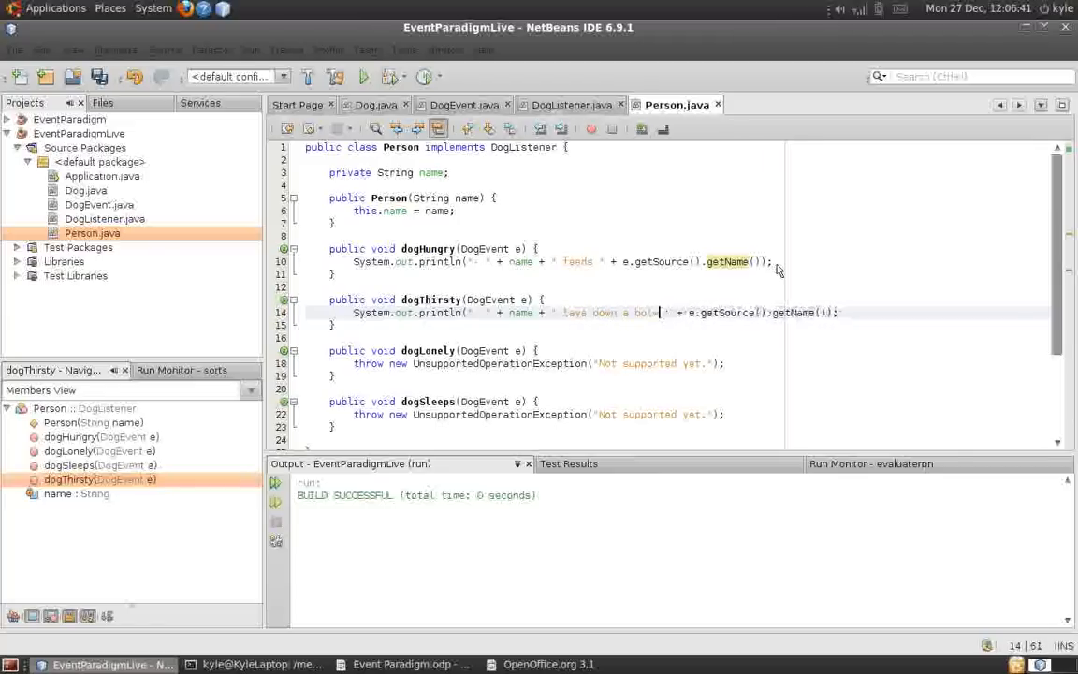
pyautogui.write('of water ')
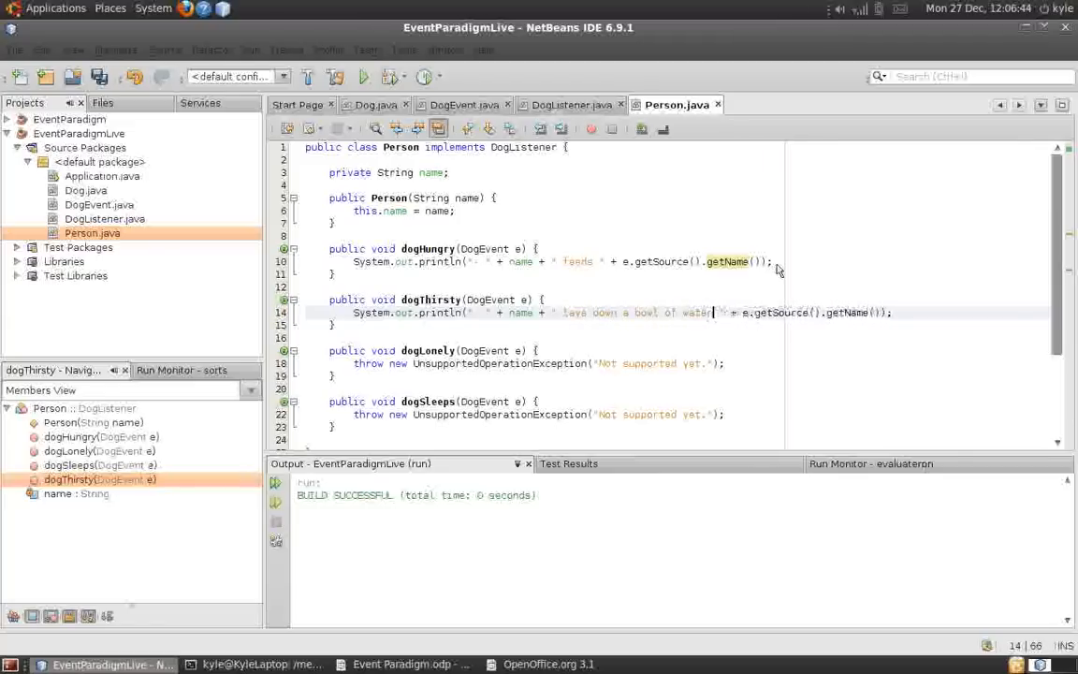
pyautogui.write('for')
# Step: Replace dogLonely's placeholder throw with the print statement, removing the word feeds from its message
pyautogui.press('Down')
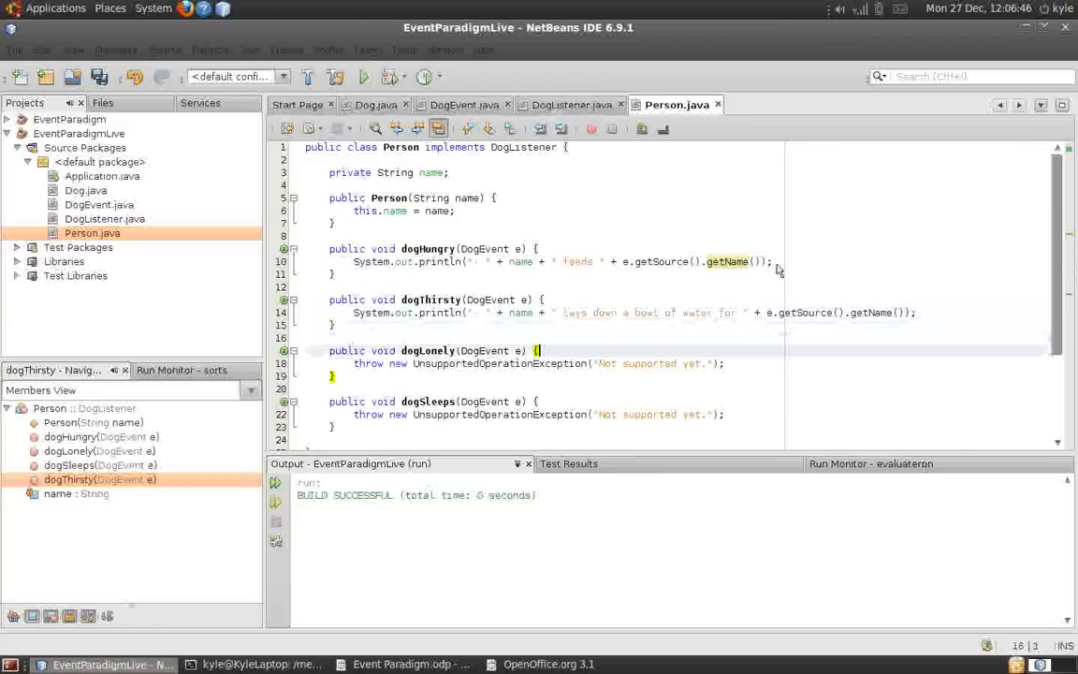
pyautogui.press('Down')
pyautogui.hotkey('shift', 'Home')
pyautogui.write('System.out.println("- " + name + " feeds " + e.getSource().getName());')
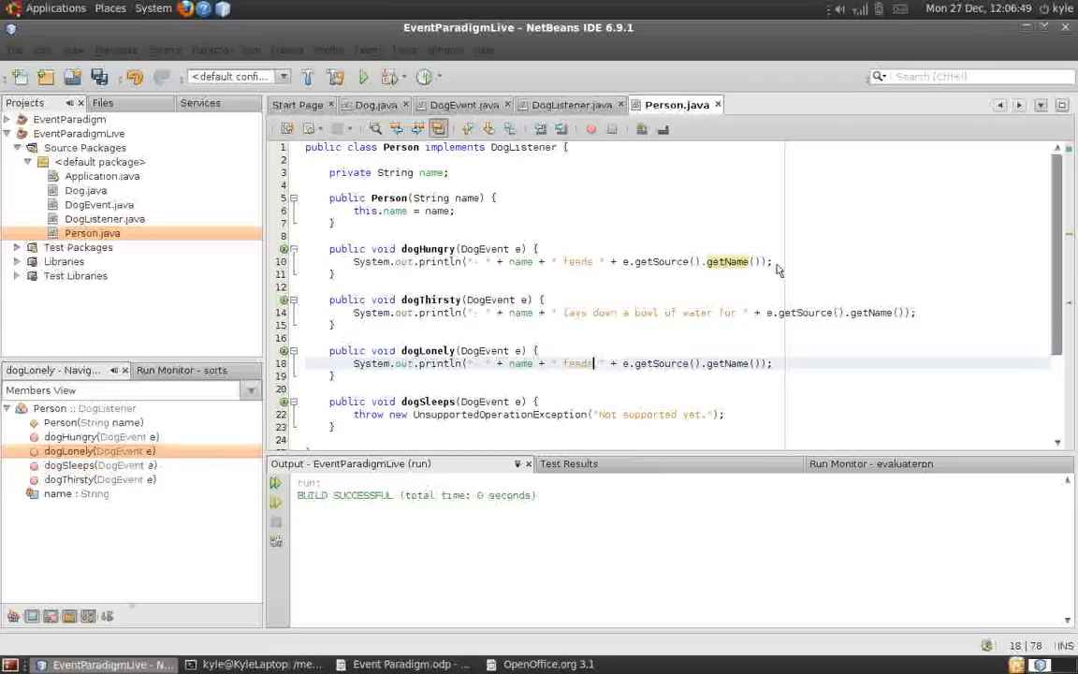
pyautogui.press('BackSpace')
pyautogui.press('BackSpace')
pyautogui.press('BackSpace')
pyautogui.write('plays with')
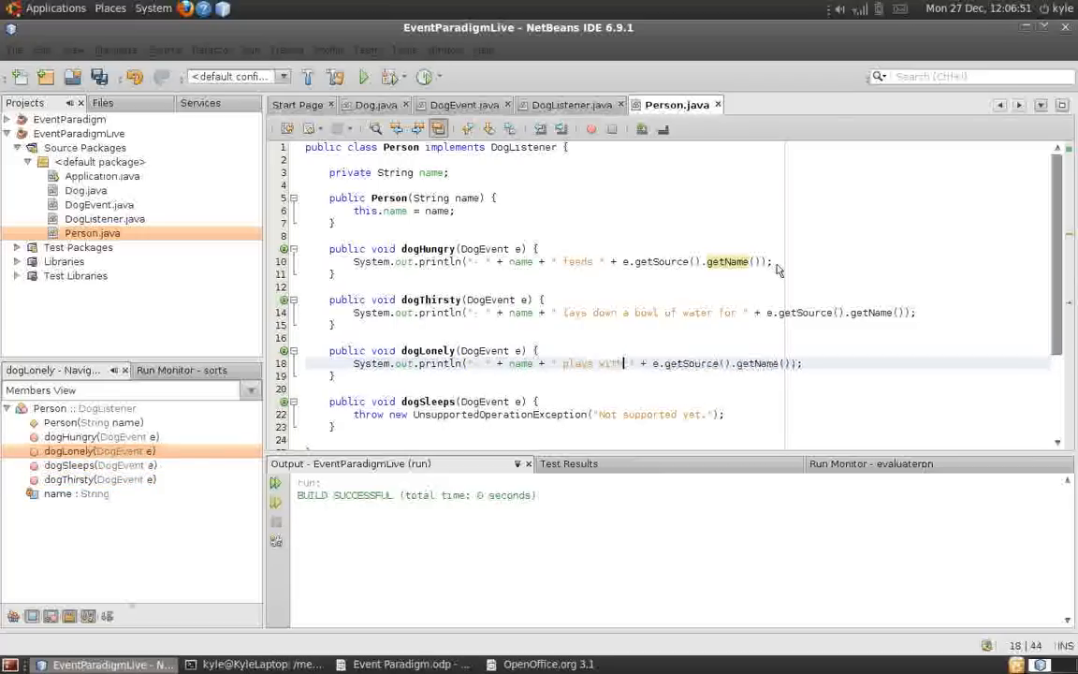
pyautogui.write(' "')
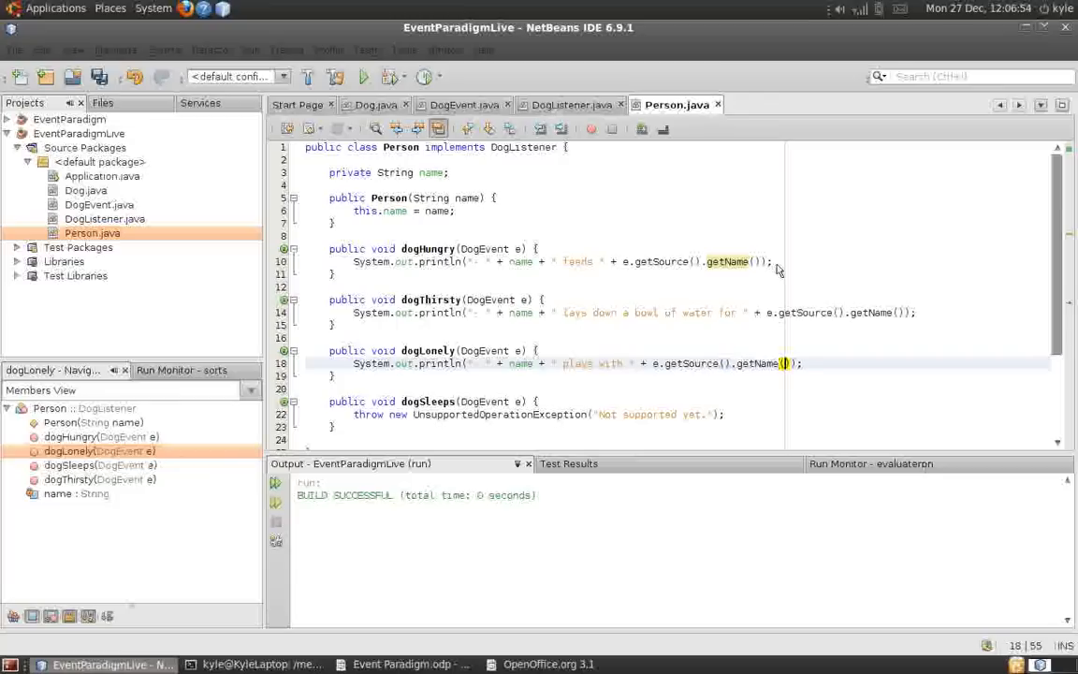
pyautogui.write(' + e')
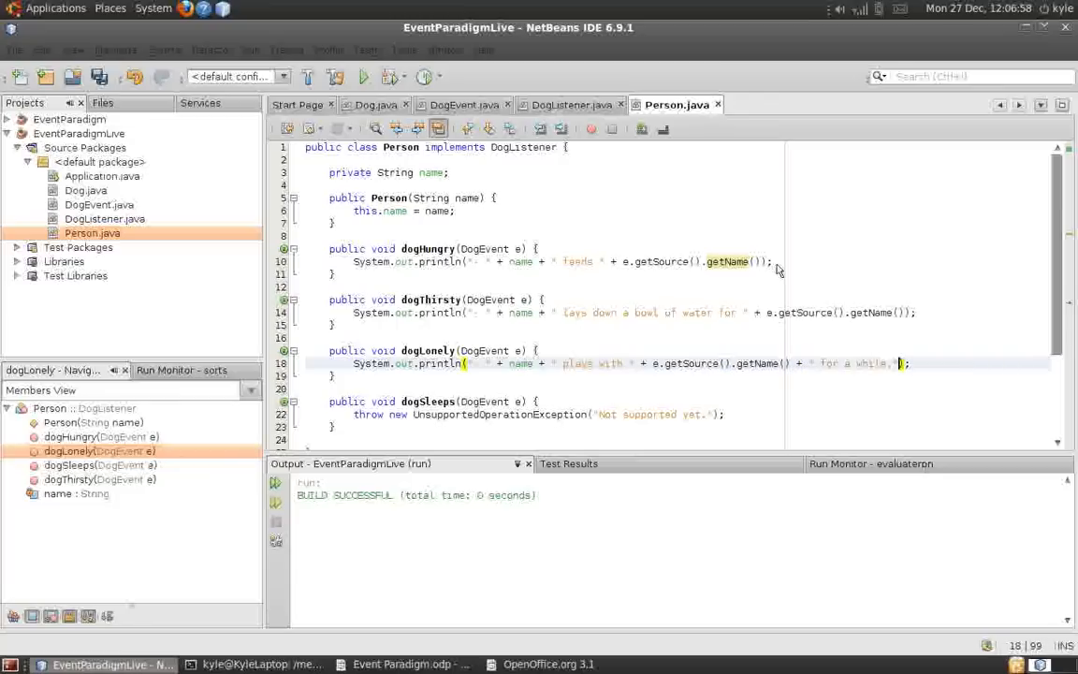
pyautogui.write('.')
# Step: Copy the dogLonely line into dogSleeps, reword it so the person pets the dog on the head, and save Person.java
pyautogui.press('Down')
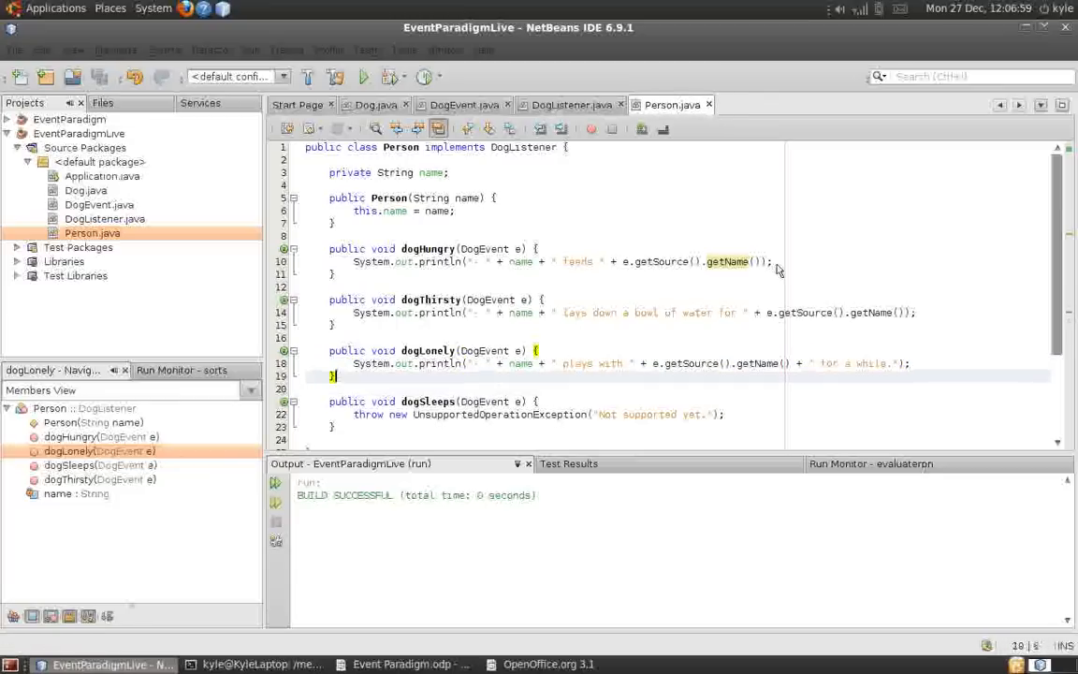
pyautogui.press('Up')
pyautogui.hotkey('shift', 'Home')
pyautogui.press('Home')
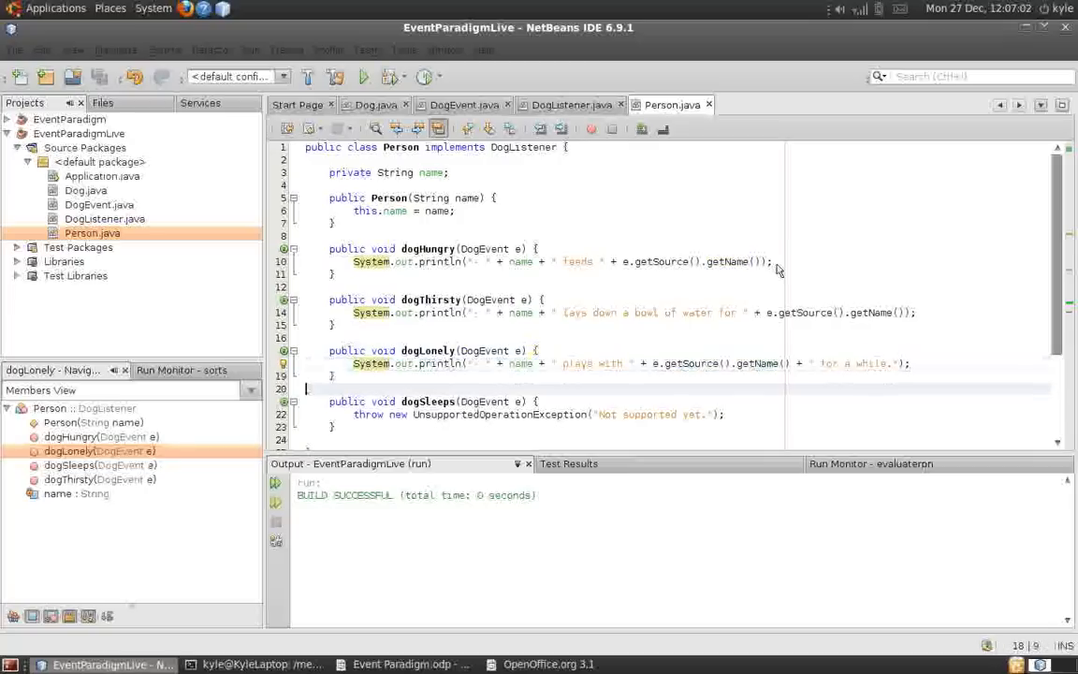
pyautogui.press('Down')
pyautogui.press('Down')
pyautogui.press('Down')
pyautogui.hotkey('shift', 'End')
pyautogui.write('System.out.println("- " + name + " plays with " + e.getSource().getName() + " for a while.");')
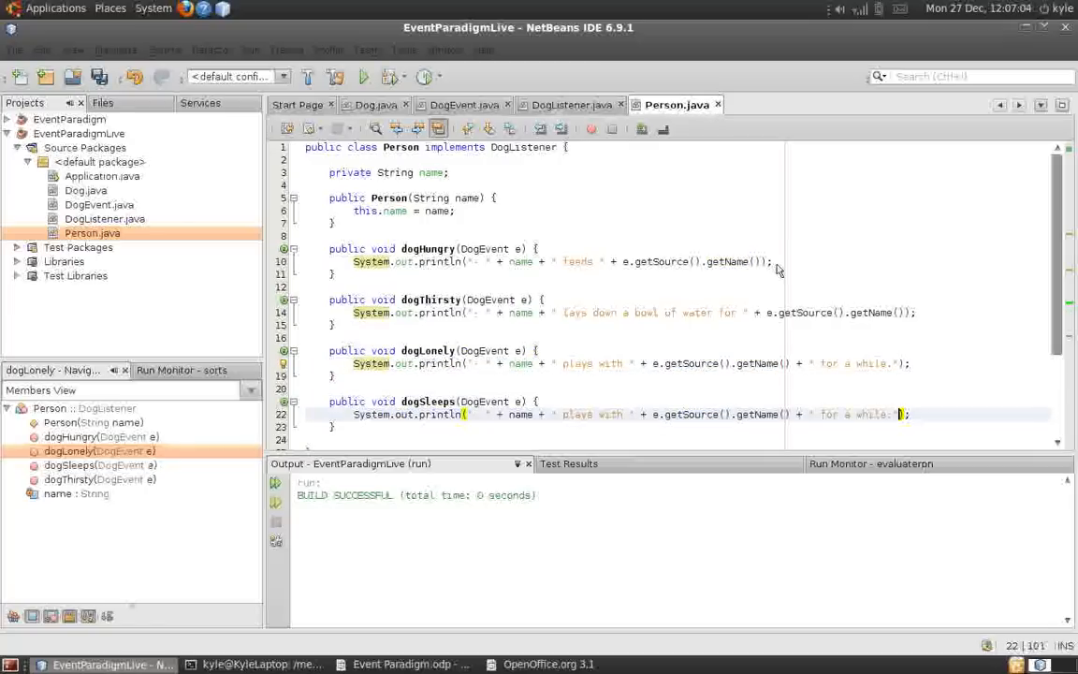
pyautogui.hotkey('ctrl', 'shift', 'Left')
pyautogui.hotkey('ctrl', 'shift', 'Left')
pyautogui.hotkey('ctrl', 'shift', 'Left')
pyautogui.hotkey('ctrl', 'shift', 'Left')
pyautogui.hotkey('ctrl', 'shift', 'Left')
pyautogui.write('pets')
pyautogui.press('End')
pyautogui.press('Left')
pyautogui.press('Left')
pyautogui.press('Left')
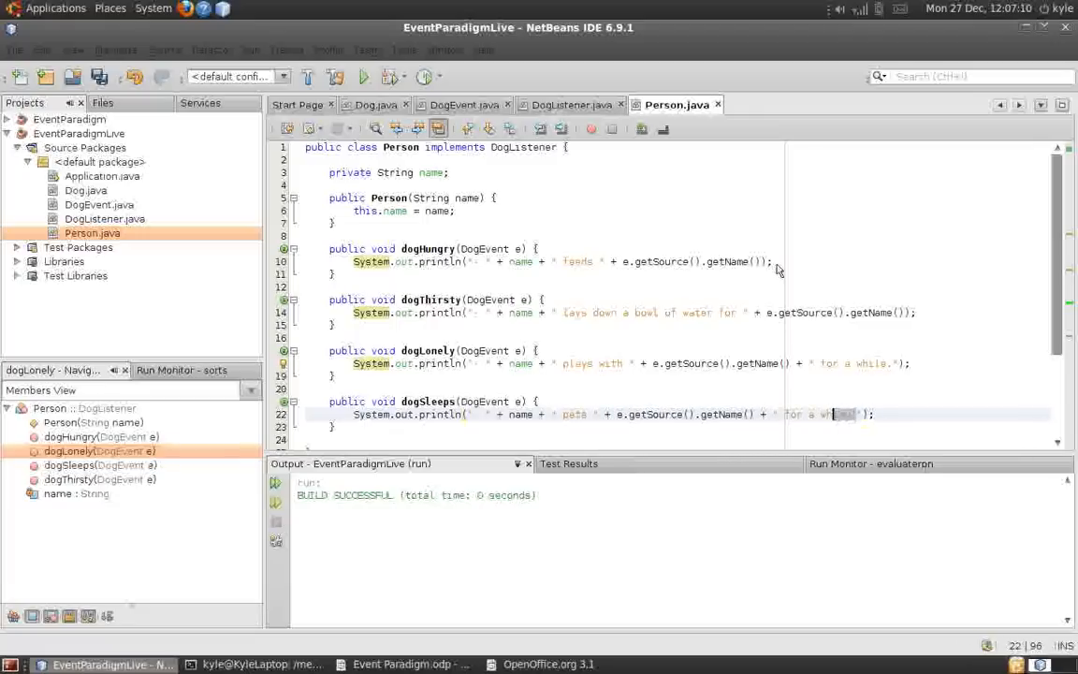
pyautogui.write('on the head')
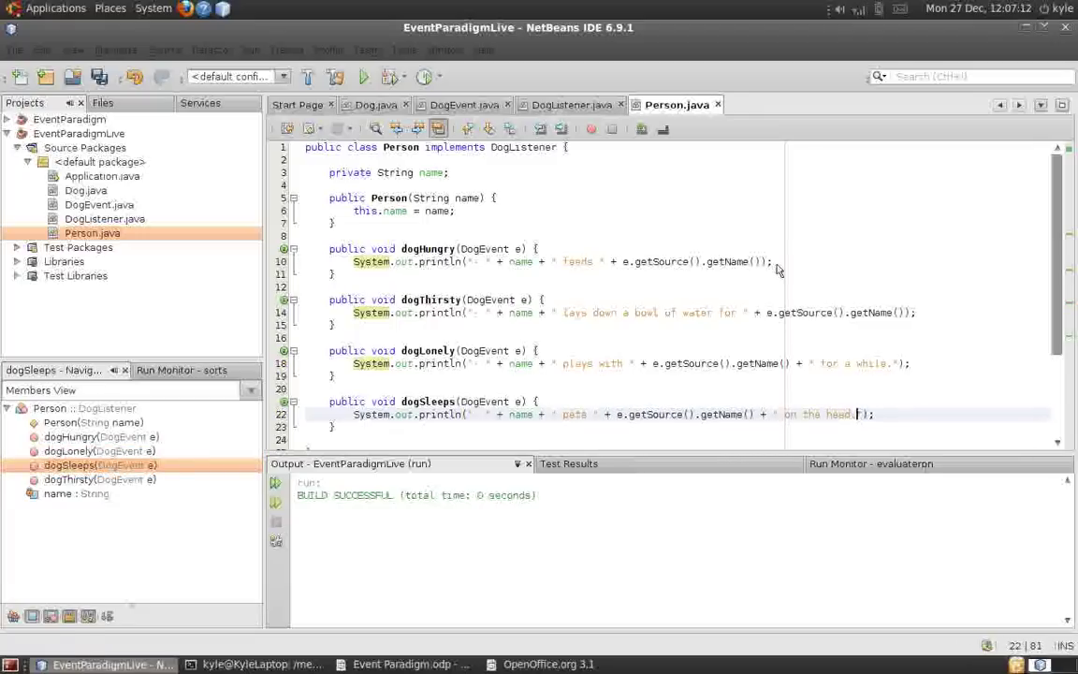
pyautogui.hotkey('ctrl', 's')
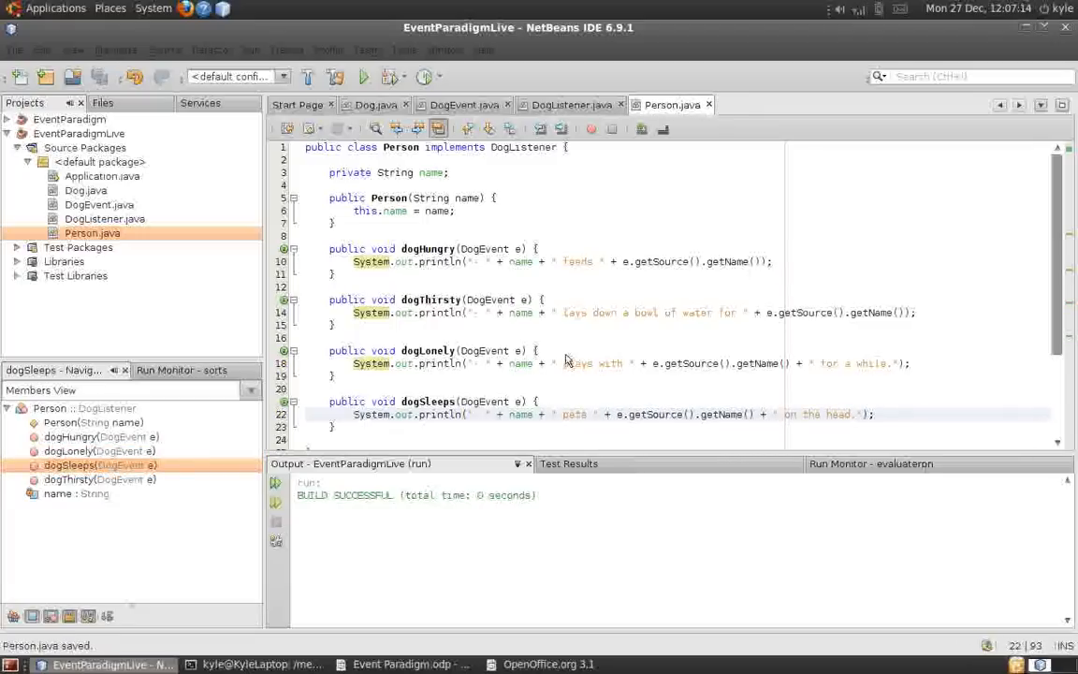
# Step: Review Person's DogListener class header, then open Application.java from the Projects tree
pyautogui.click(543, 350)
pyautogui.scroll(-1, 495, 330)
pyautogui.scroll(1, 496, 329)
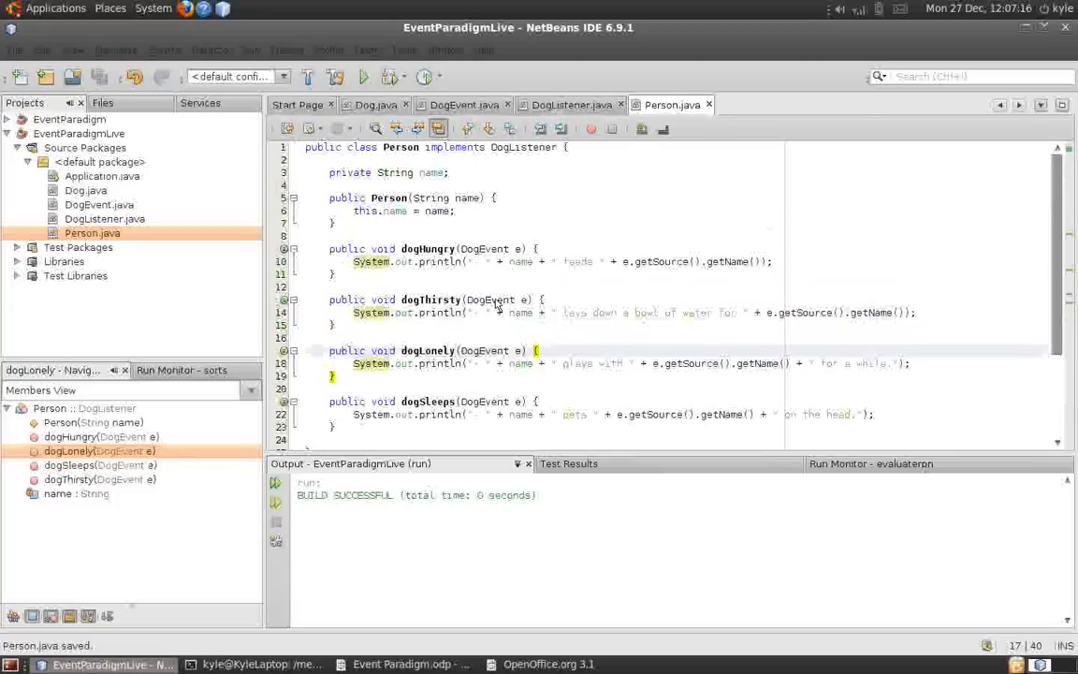
pyautogui.click(505, 160)
pyautogui.doubleClick(523, 150)
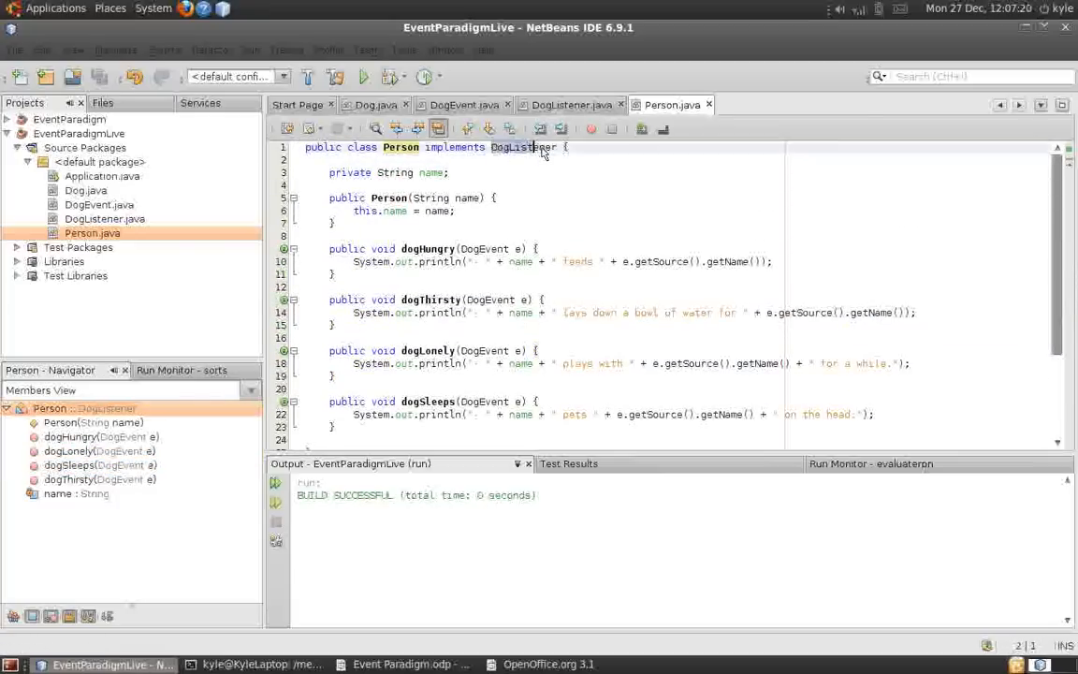
pyautogui.click(557, 148)
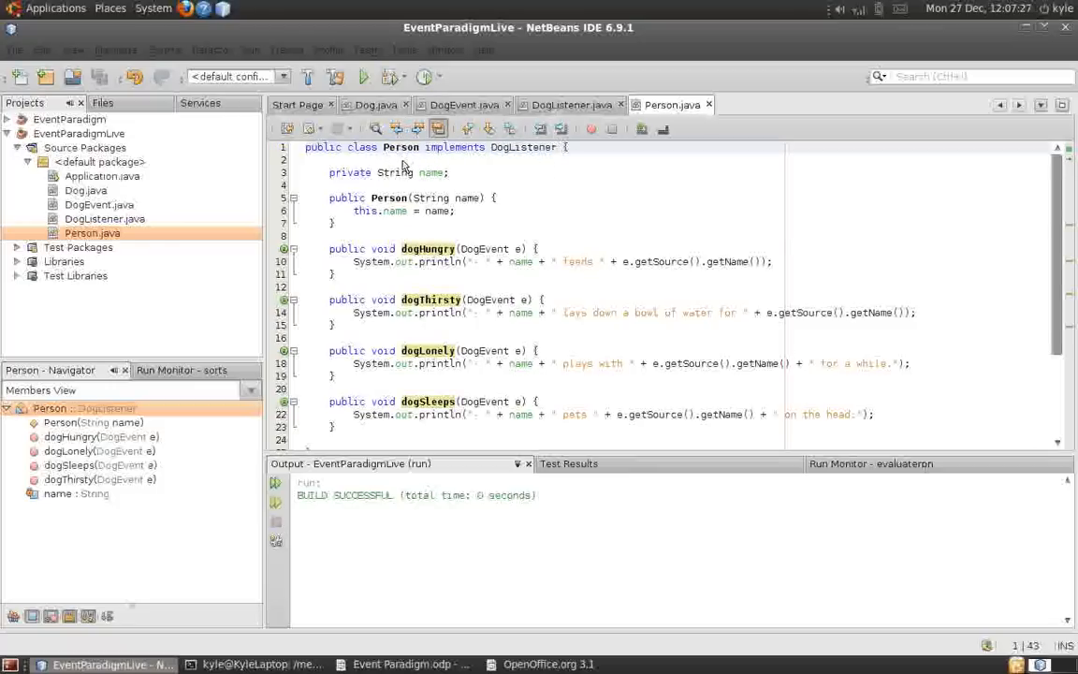
pyautogui.press('Left')
pyautogui.press('Left')
pyautogui.doubleClick(102, 176)
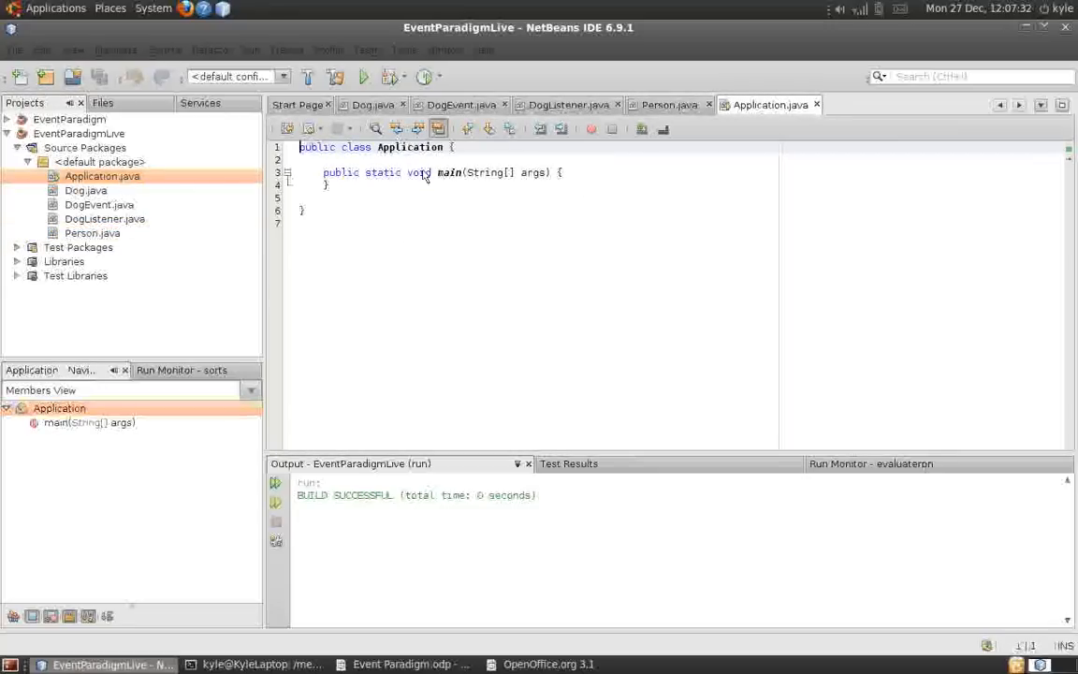
# Step: In main, declare Dog dog1 = new Dog("Husky") and Dog dog2 = new Dog("Sam") on new lines, saving along the way
pyautogui.click(611, 174)
pyautogui.press('Return')
pyautogui.hotkey('ctrl', 's')
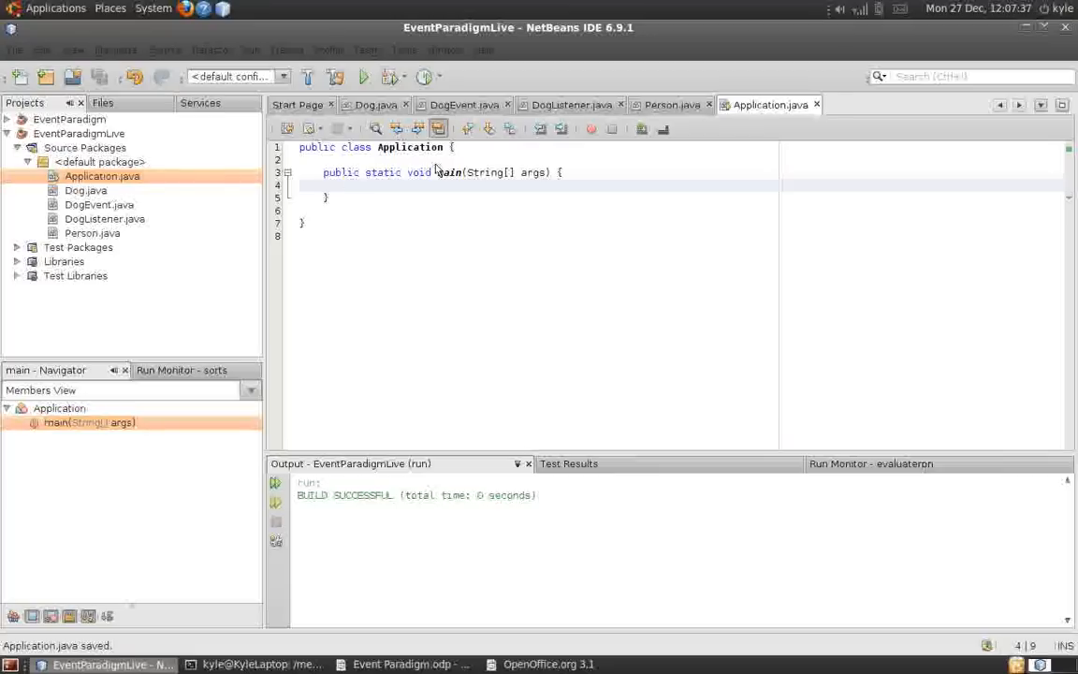
pyautogui.write('Dog dog1 = ')
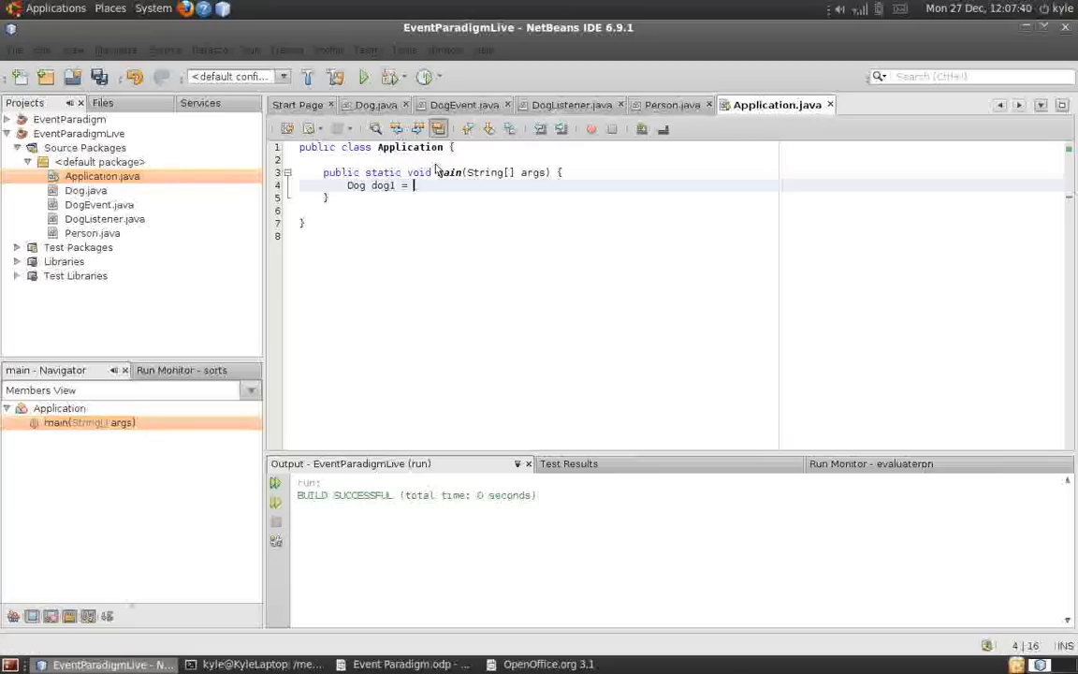
pyautogui.write('new Dog(')
pyautogui.write('"Husky")')
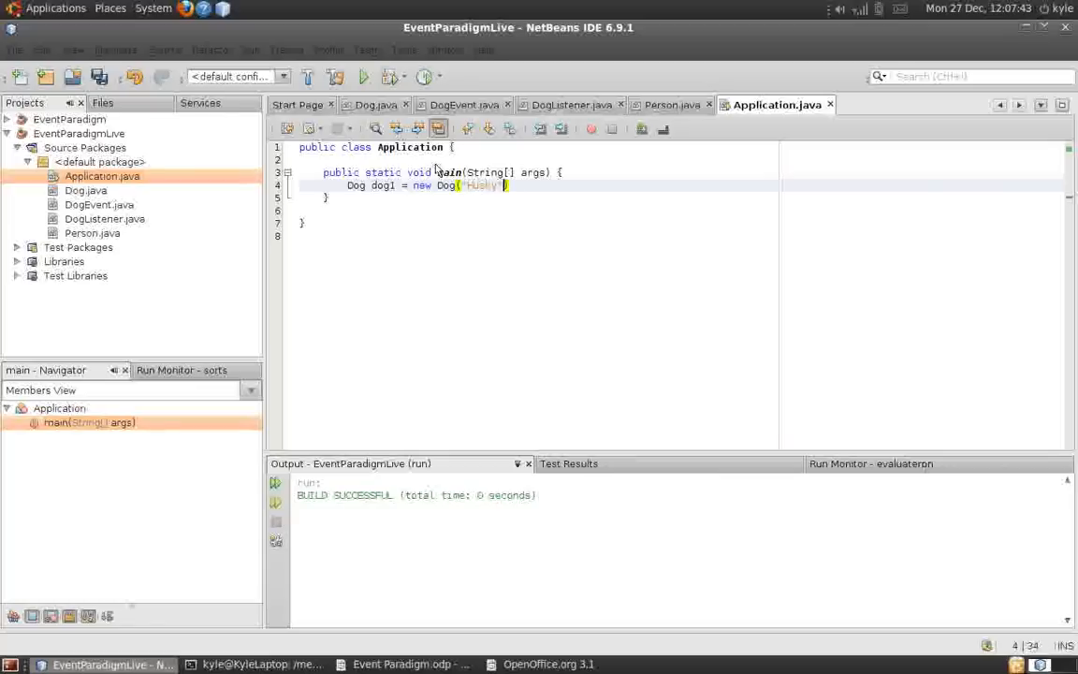
pyautogui.write(';')
pyautogui.hotkey('ctrl', 's')
pyautogui.press('Return')
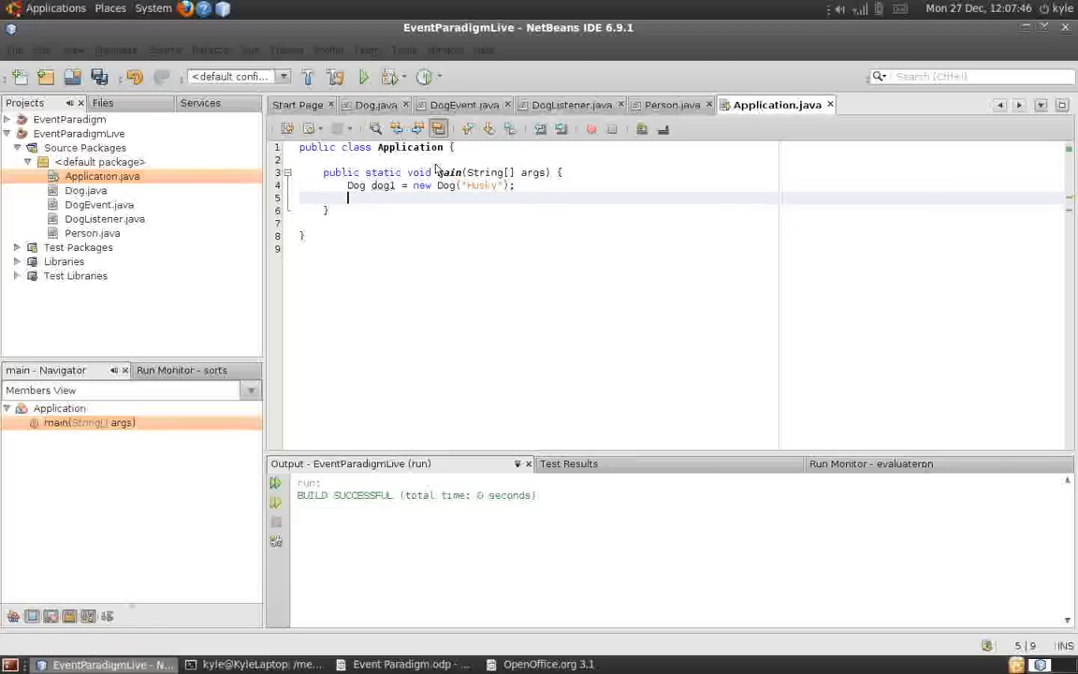
pyautogui.write('Dog dog2= new Dog(')
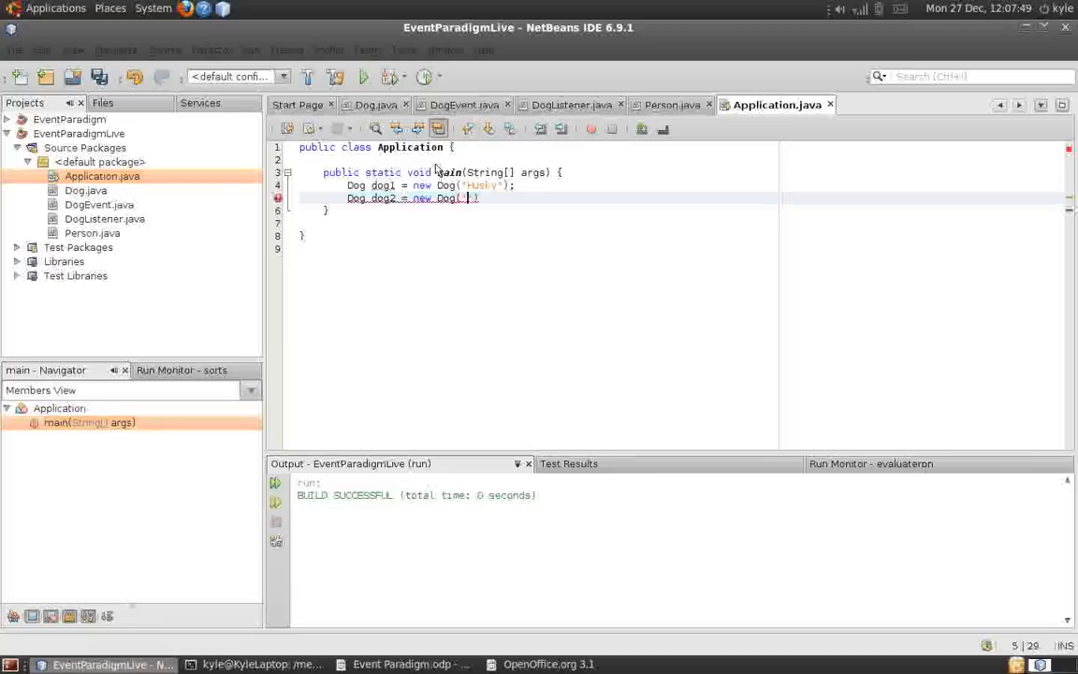
pyautogui.write('Sam')
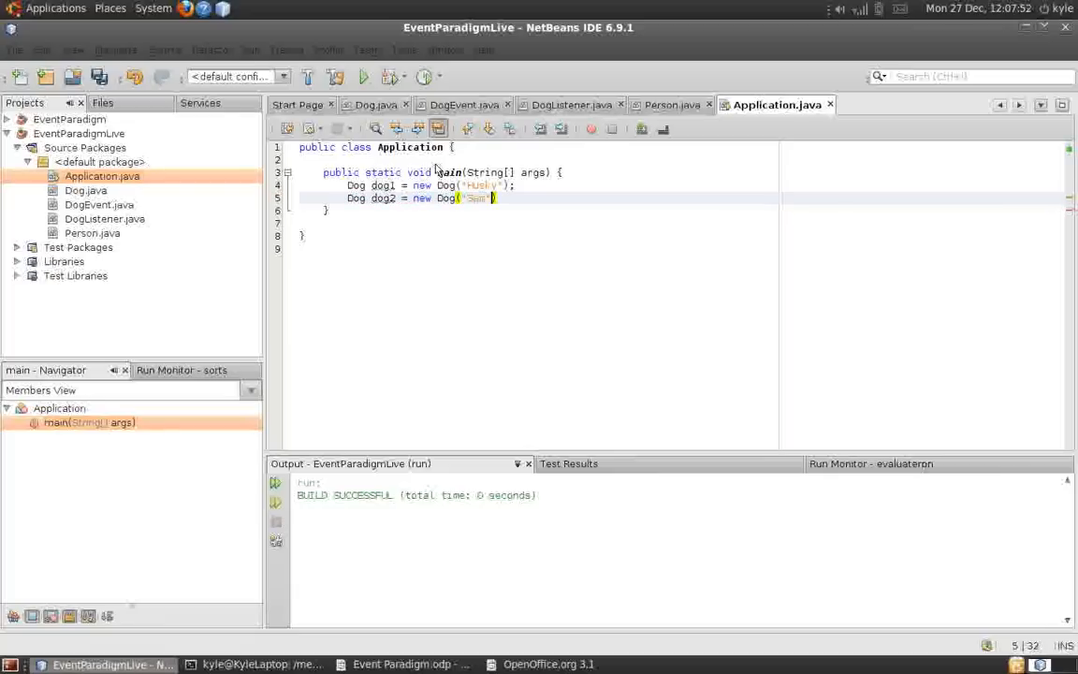
pyautogui.write(';')
pyautogui.press('Return')
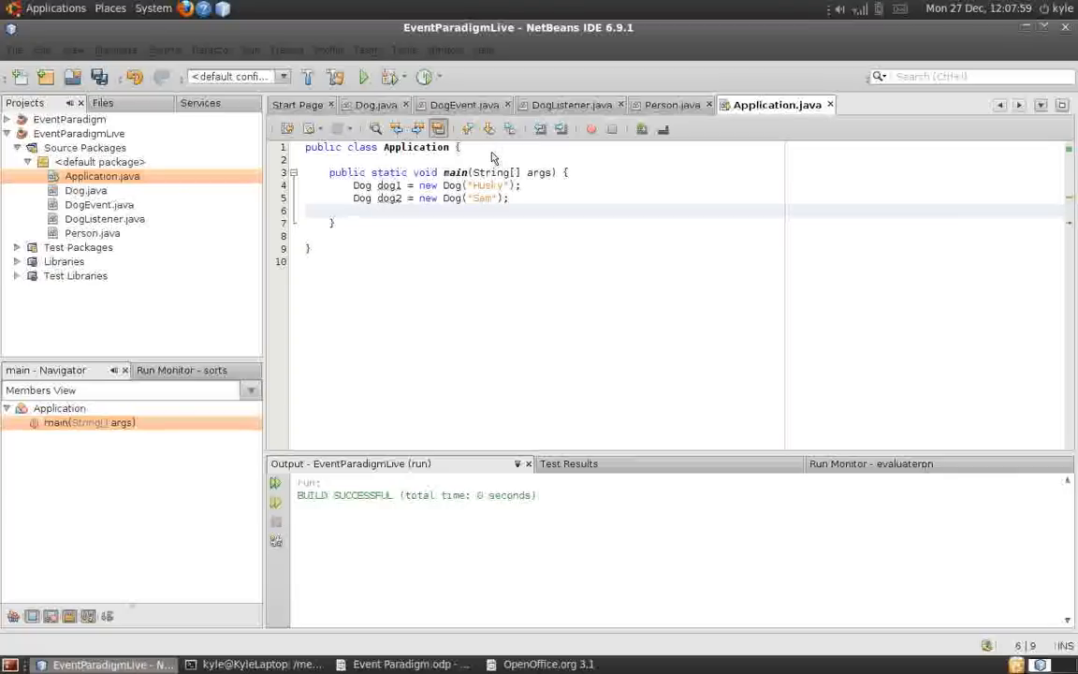
# Step: Check Person's constructor, then add Person person1 = new Person("Max") in main and save Application.java
pyautogui.click(666, 105)
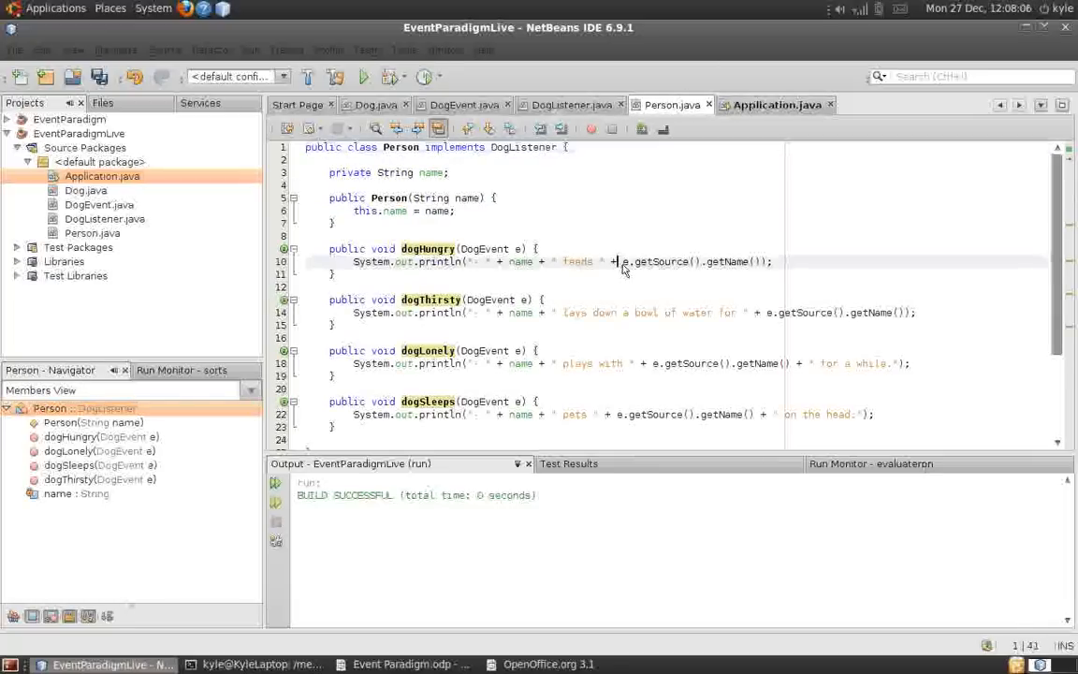
pyautogui.moveTo(622, 261); pyautogui.dragTo(697, 261)
pyautogui.click(777, 105)
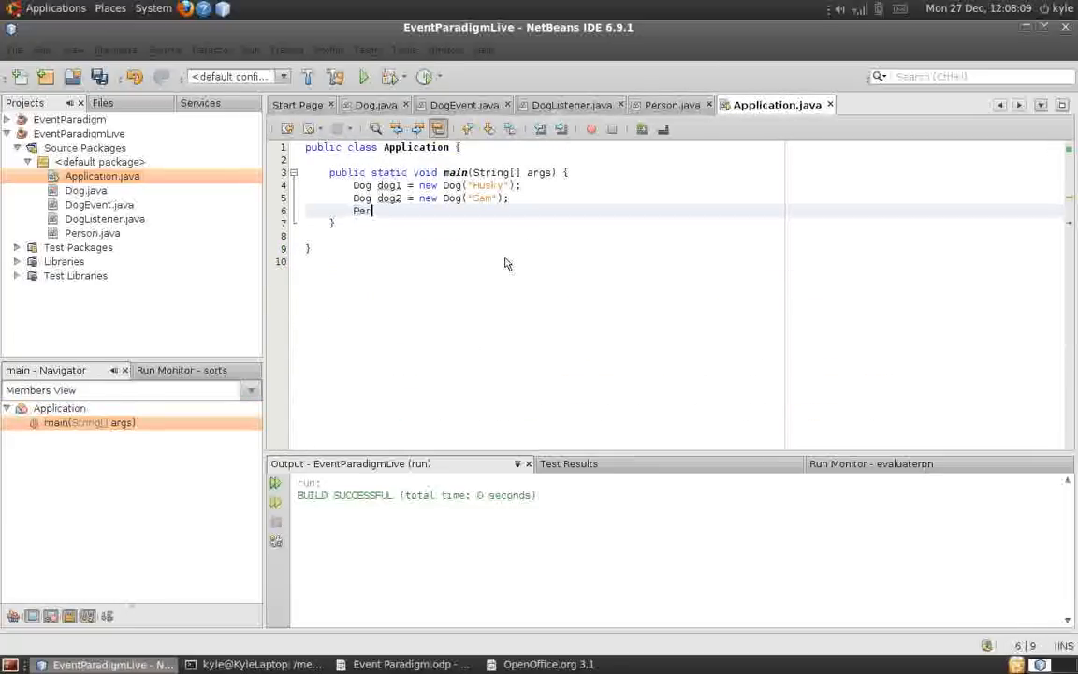
pyautogui.write('son person1')
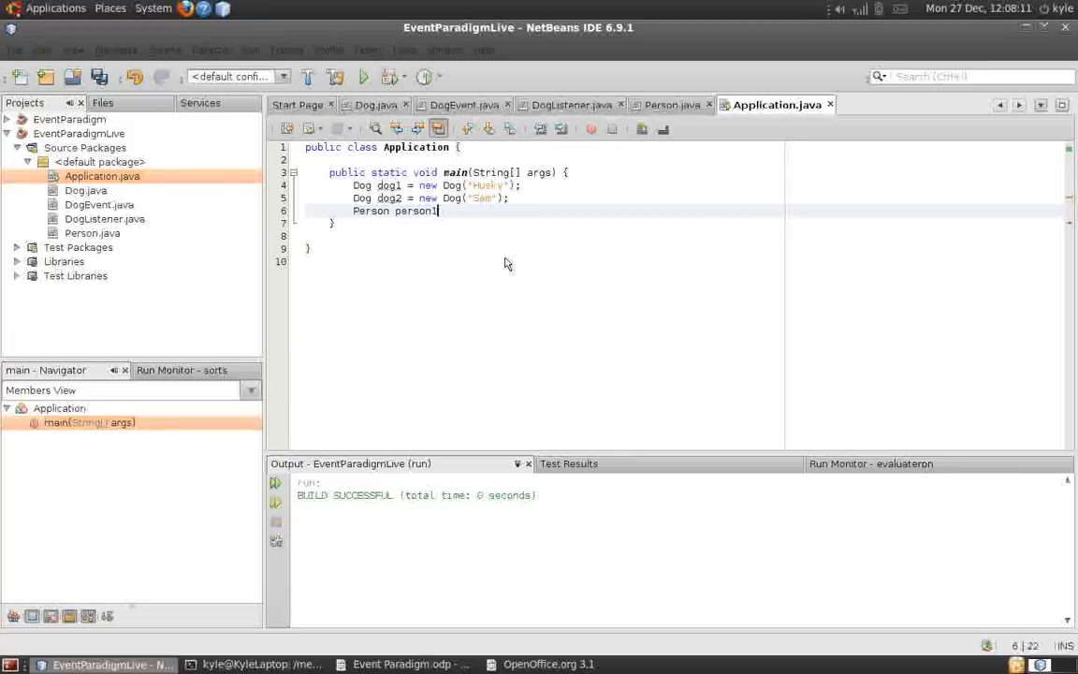
pyautogui.write(' = new Person(')
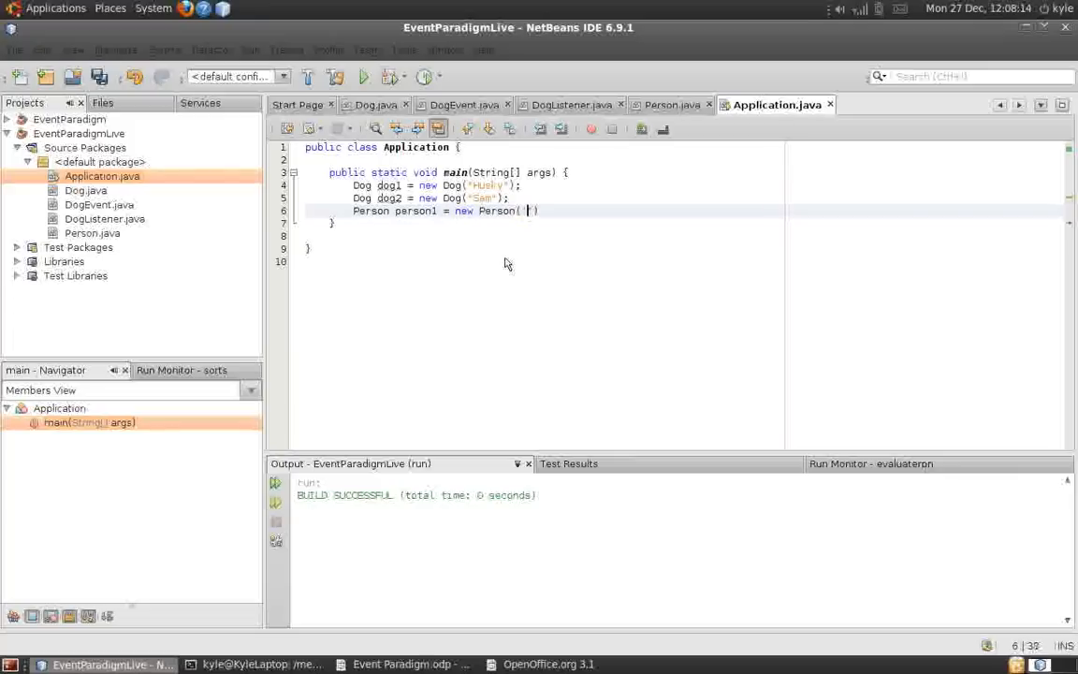
pyautogui.write('"Max");')
pyautogui.hotkey('ctrl', 's')
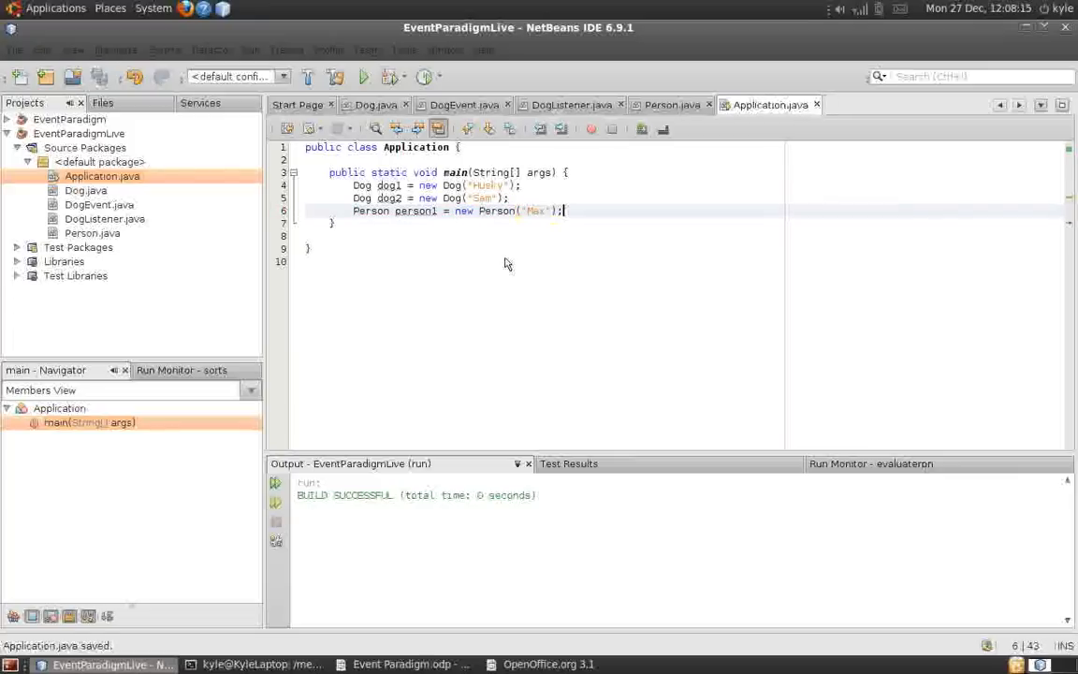
pyautogui.press('Return')
pyautogui.press('Return')
pyautogui.write('dog1.')
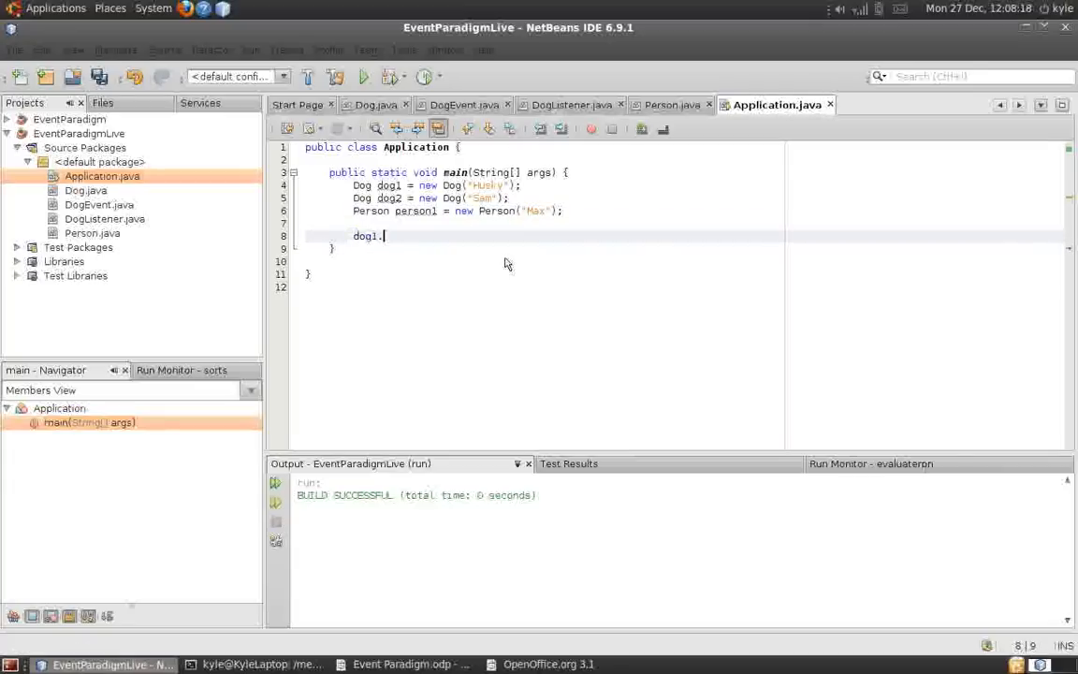
pyautogui.write('add')
# Step: Add dog1.addDogListener(person1) and dog2.addDogListener(person1) in main and save Application.java
pyautogui.press('Return')
pyautogui.press('End')
pyautogui.write(';')
pyautogui.press('Return')
pyautogui.write('dog2.a')
pyautogui.press('Return')
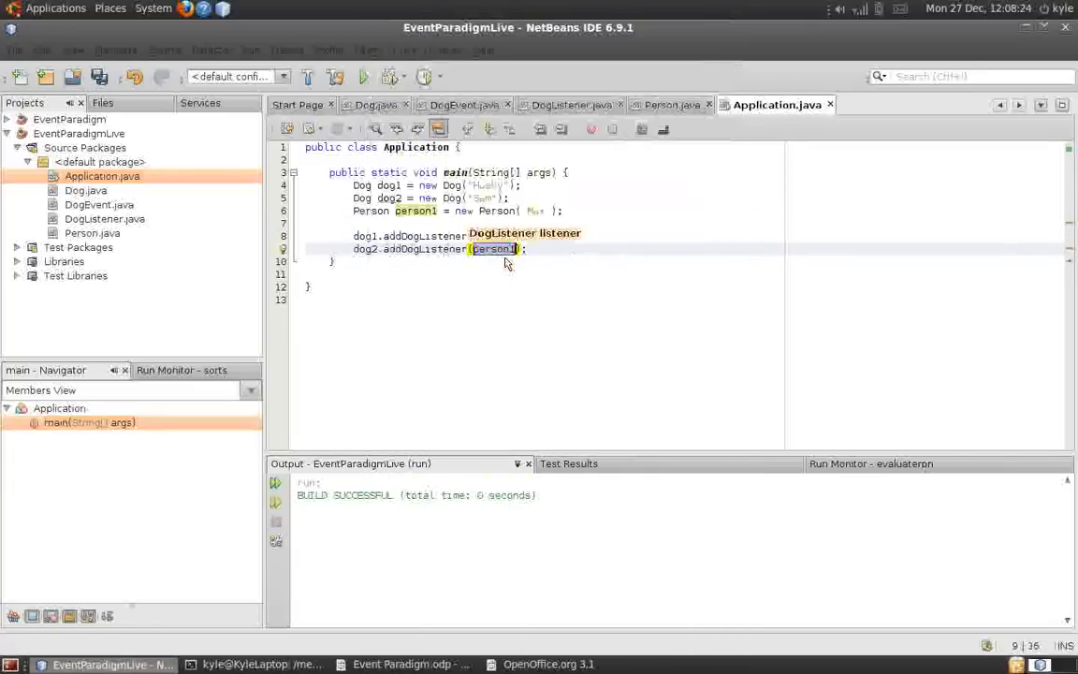
pyautogui.write('person')
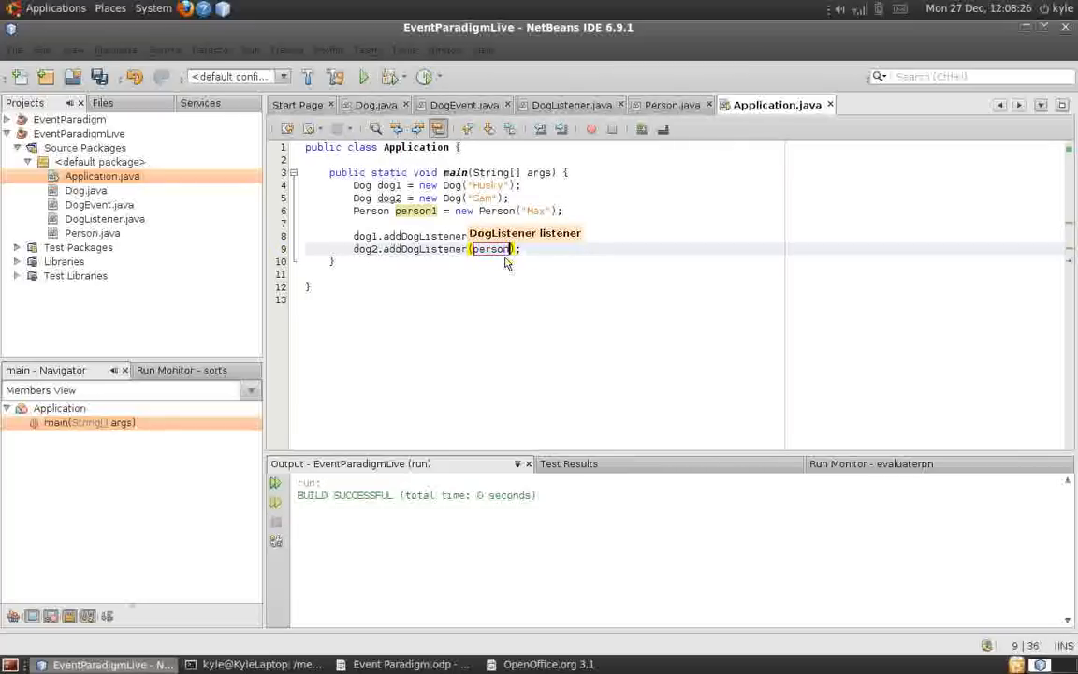
pyautogui.write('1')
pyautogui.press('Return')
pyautogui.hotkey('ctrl', 's')
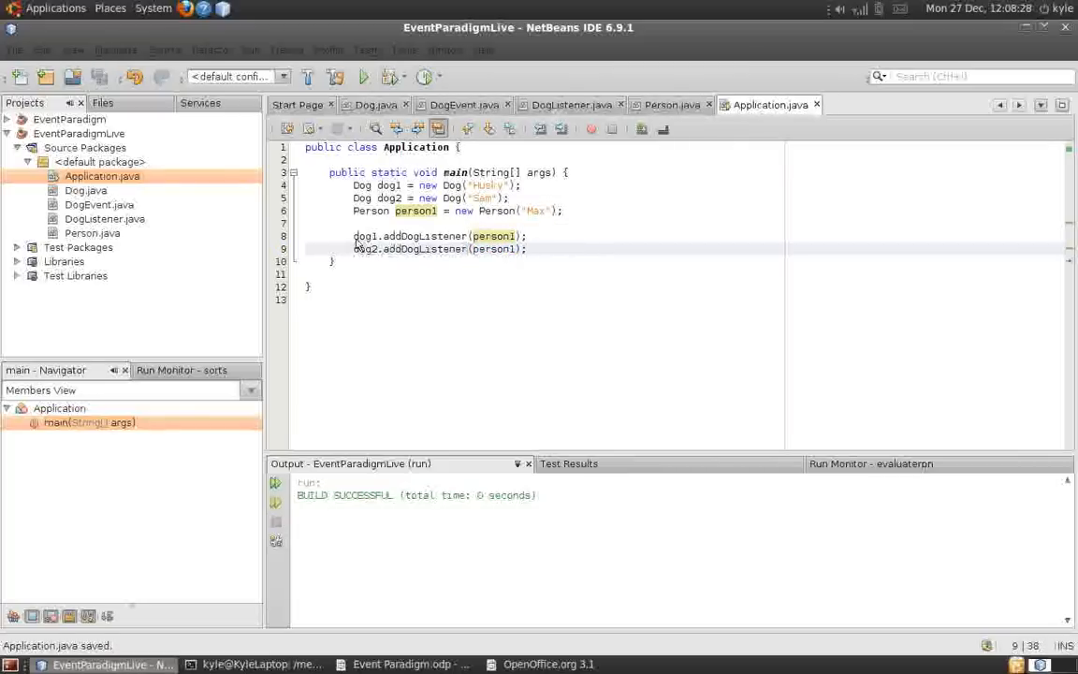
# Step: Review the dog1 and dog2 listener registrations and rearrange the open file tabs so Person.java follows Dog.java
pyautogui.doubleClick(365, 235)
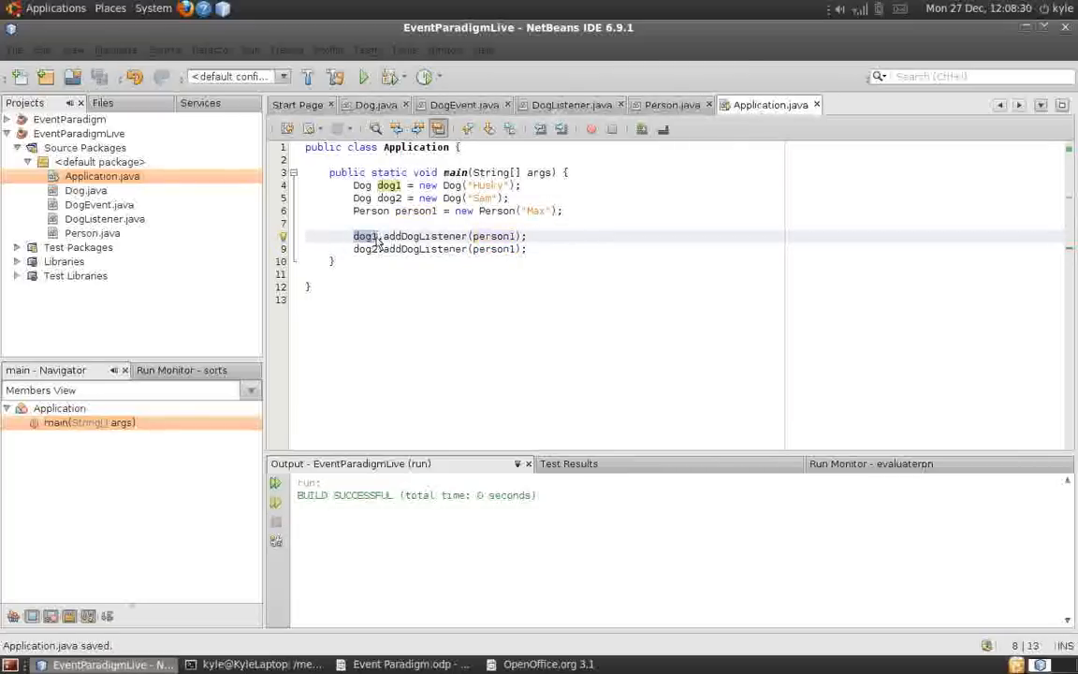
pyautogui.click(521, 236)
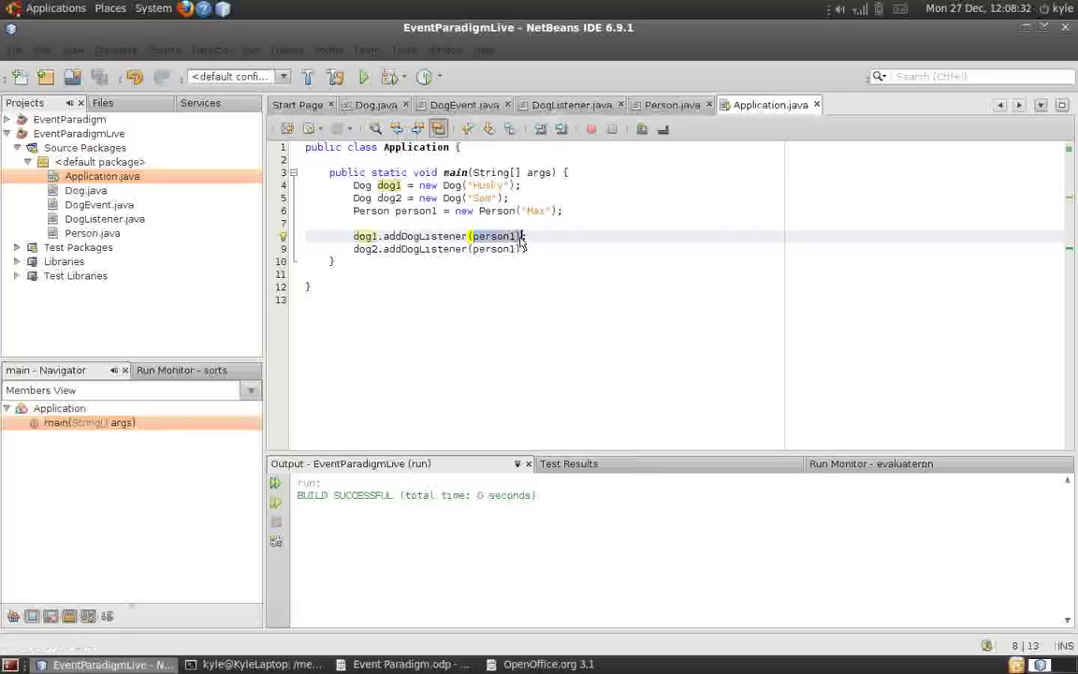
pyautogui.doubleClick(365, 249)
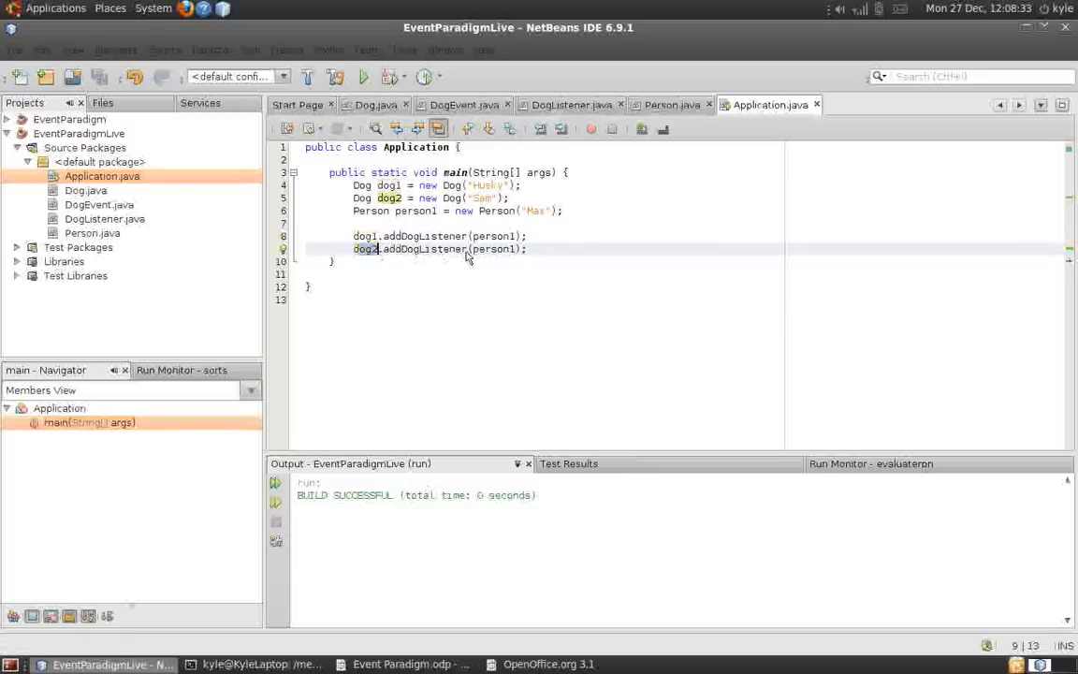
pyautogui.doubleClick(489, 249)
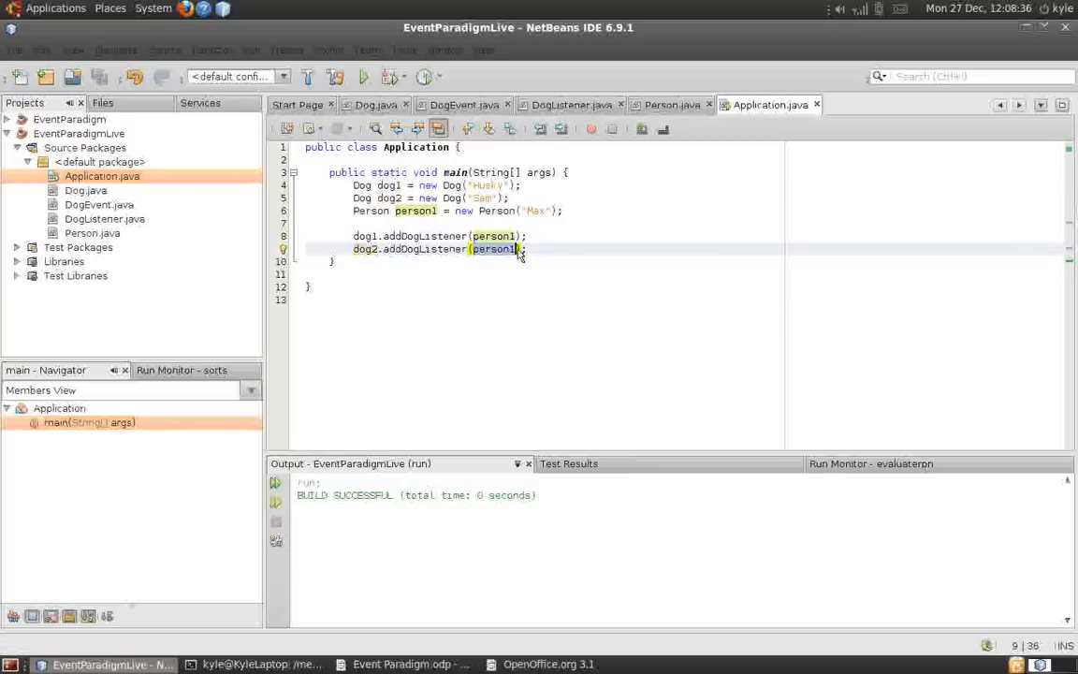
pyautogui.moveTo(672, 104); pyautogui.dragTo(442, 248)
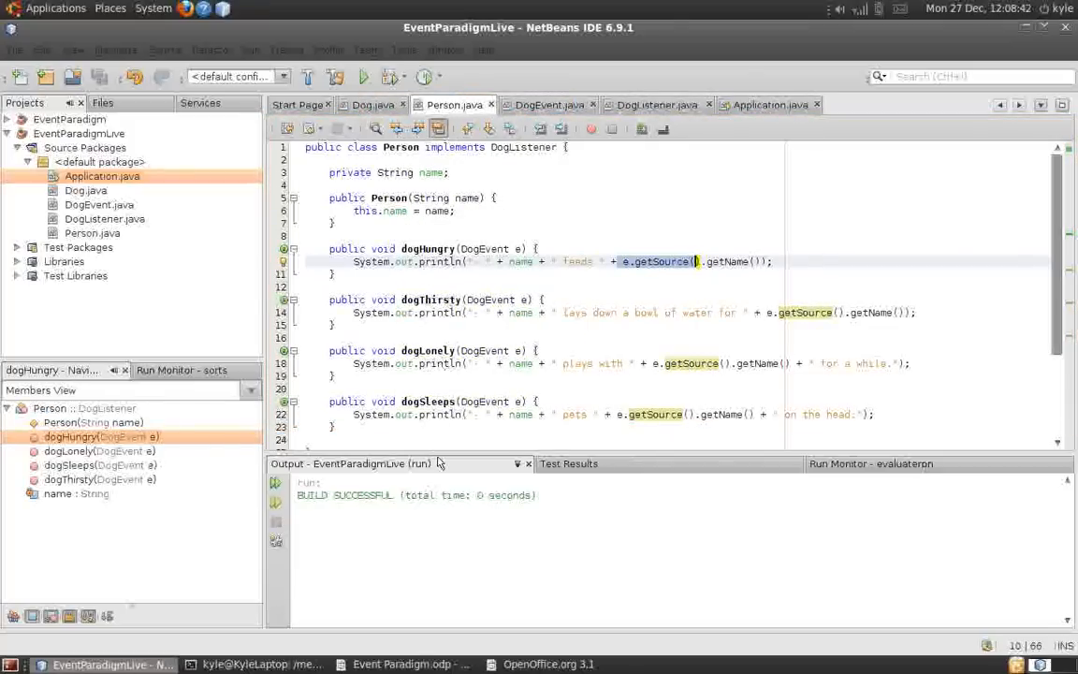
pyautogui.click(767, 105)
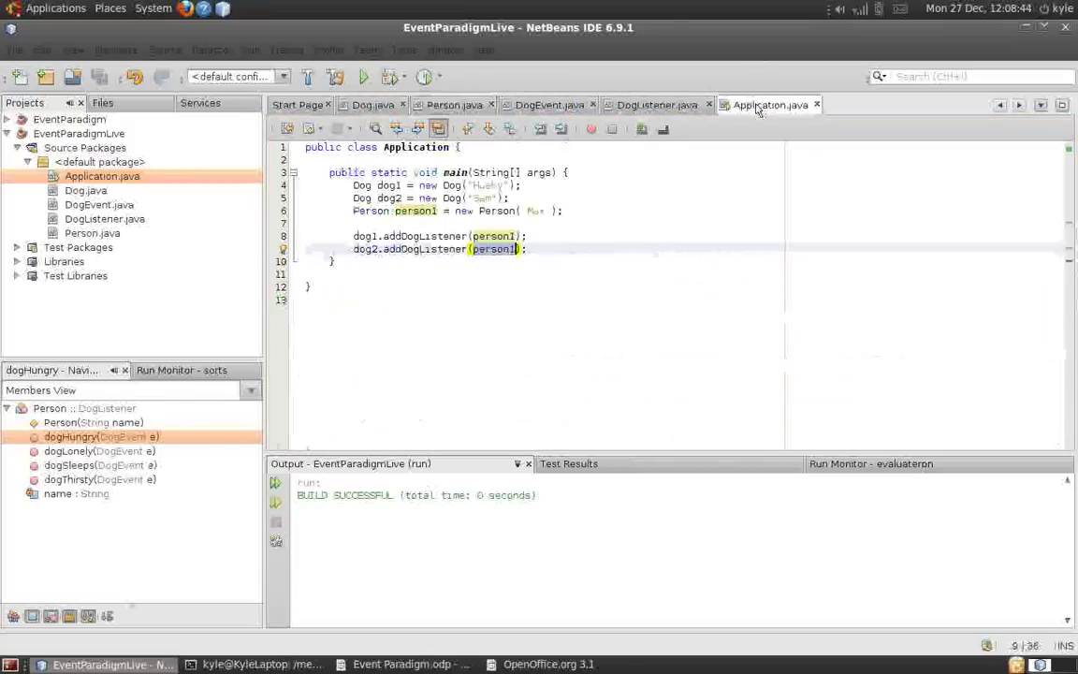
pyautogui.click(564, 252)
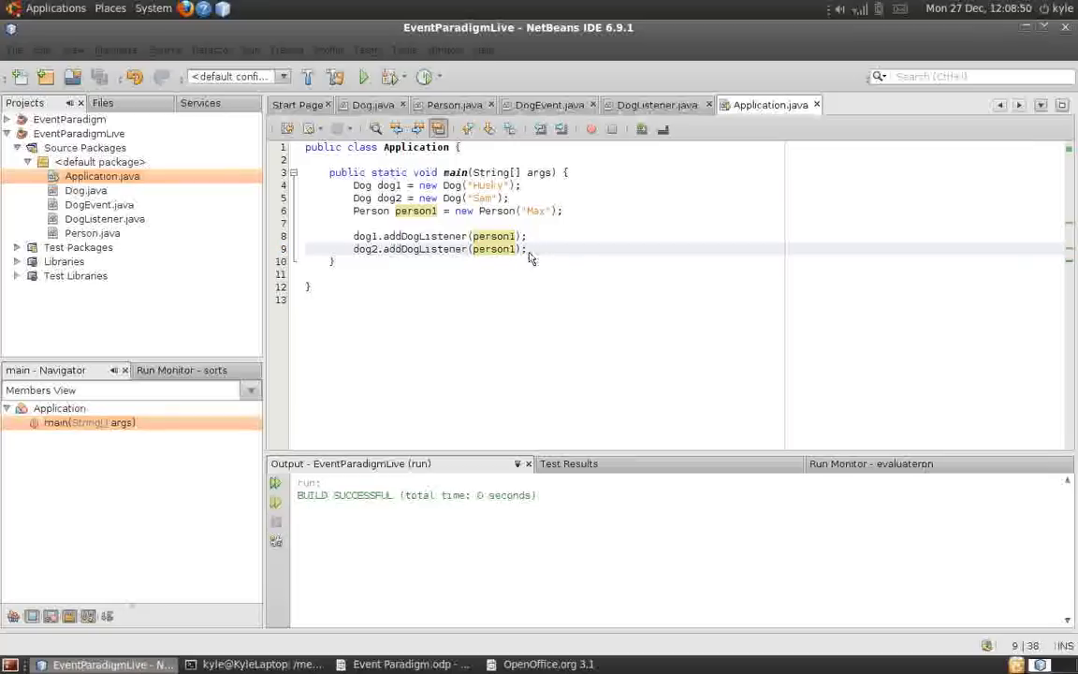
# Step: Run the project, enlarge the Output panel, and highlight Sam's thirsty event, Max's water and feeding responses
pyautogui.click(364, 77)
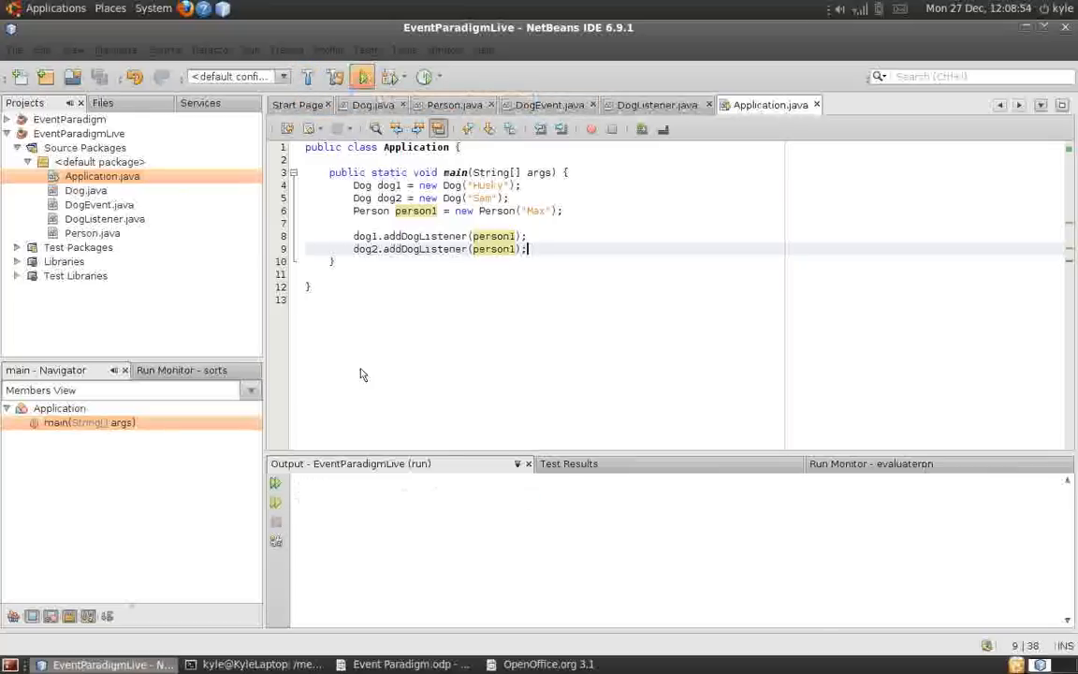
pyautogui.moveTo(371, 455); pyautogui.dragTo(407, 225)
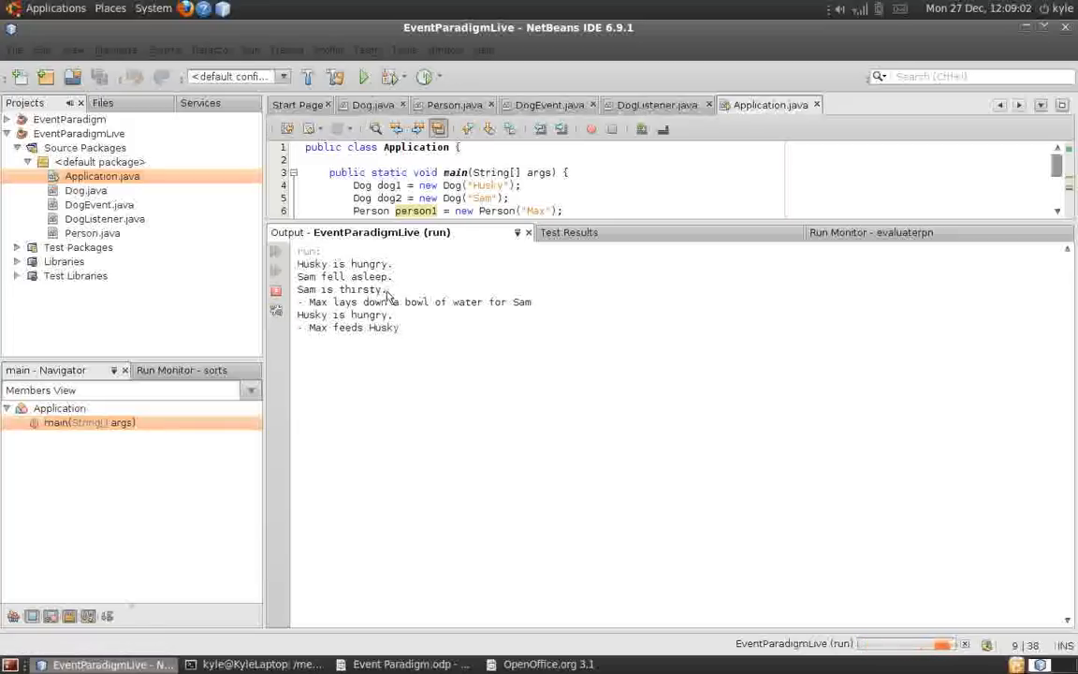
pyautogui.moveTo(387, 289)
pyautogui.mouseDown()
pyautogui.moveTo(297, 289)
pyautogui.moveTo(389, 315)
pyautogui.mouseUp()
pyautogui.moveTo(532, 302); pyautogui.dragTo(307, 304)
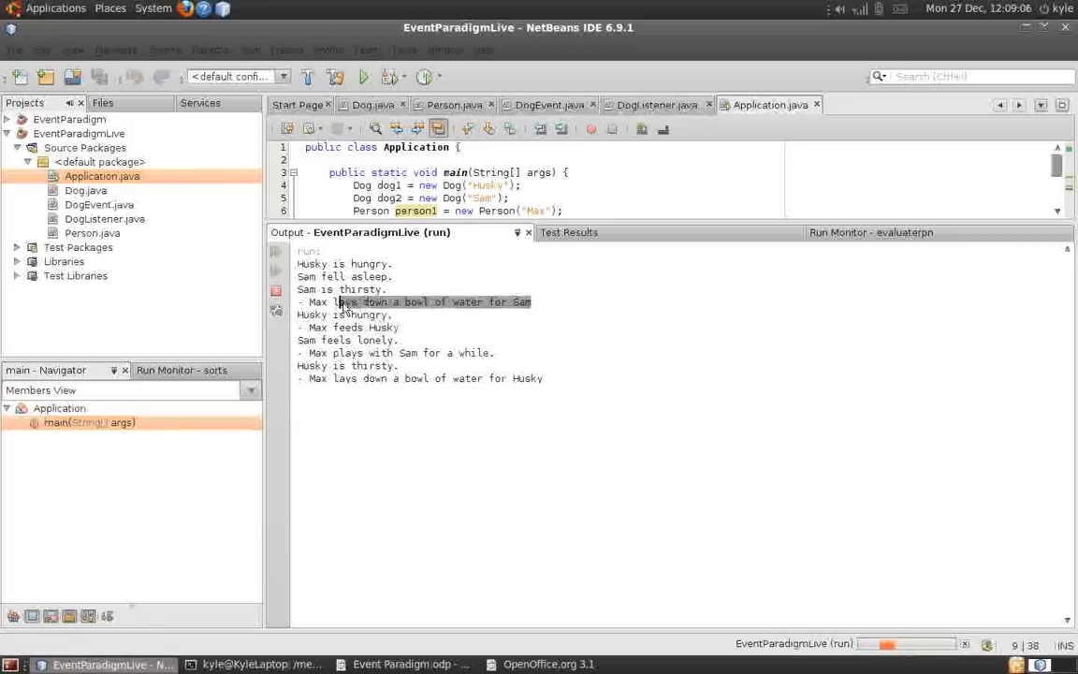
pyautogui.click(312, 343)
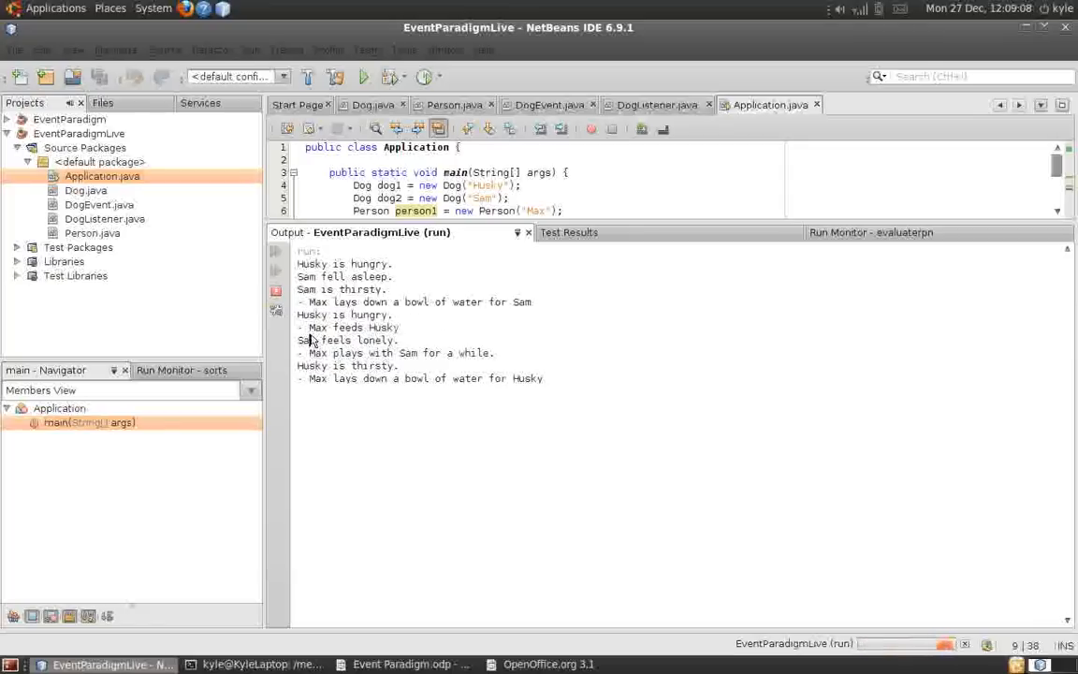
pyautogui.doubleClick(384, 328)
pyautogui.click(329, 325)
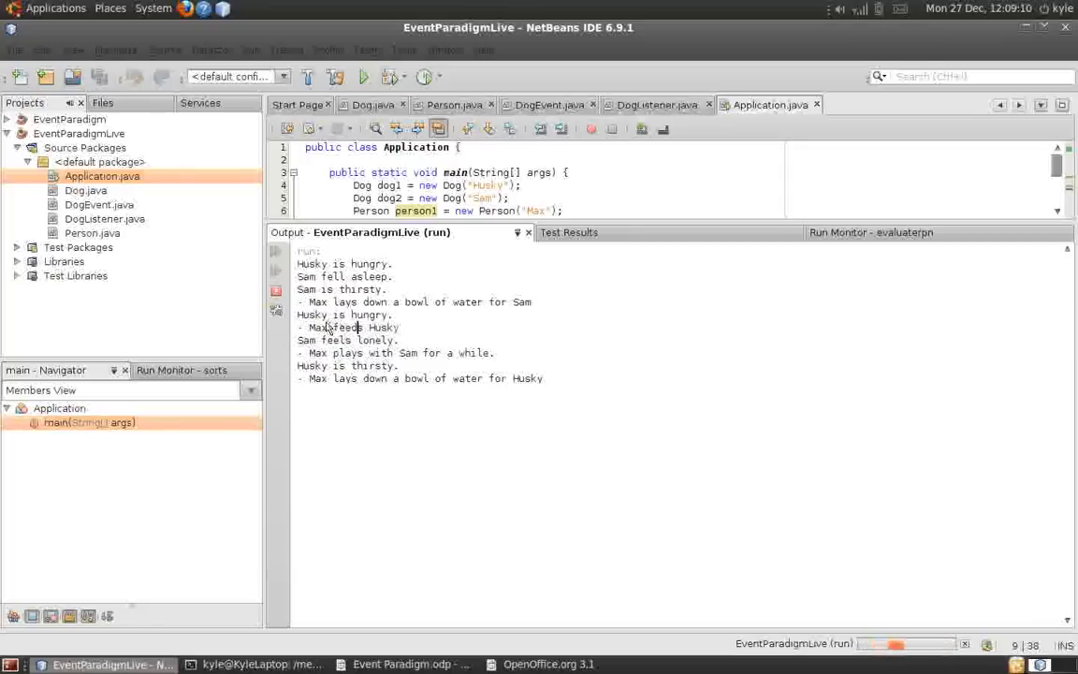
pyautogui.moveTo(330, 327); pyautogui.dragTo(386, 328)
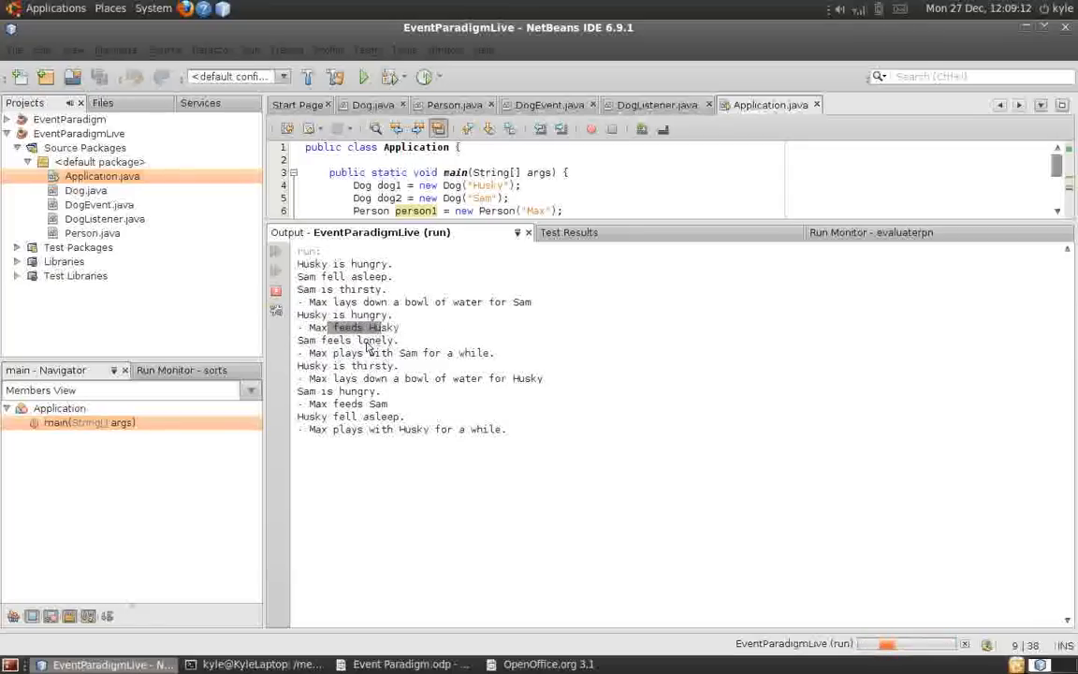
pyautogui.moveTo(309, 352); pyautogui.dragTo(397, 367)
pyautogui.click(439, 366)
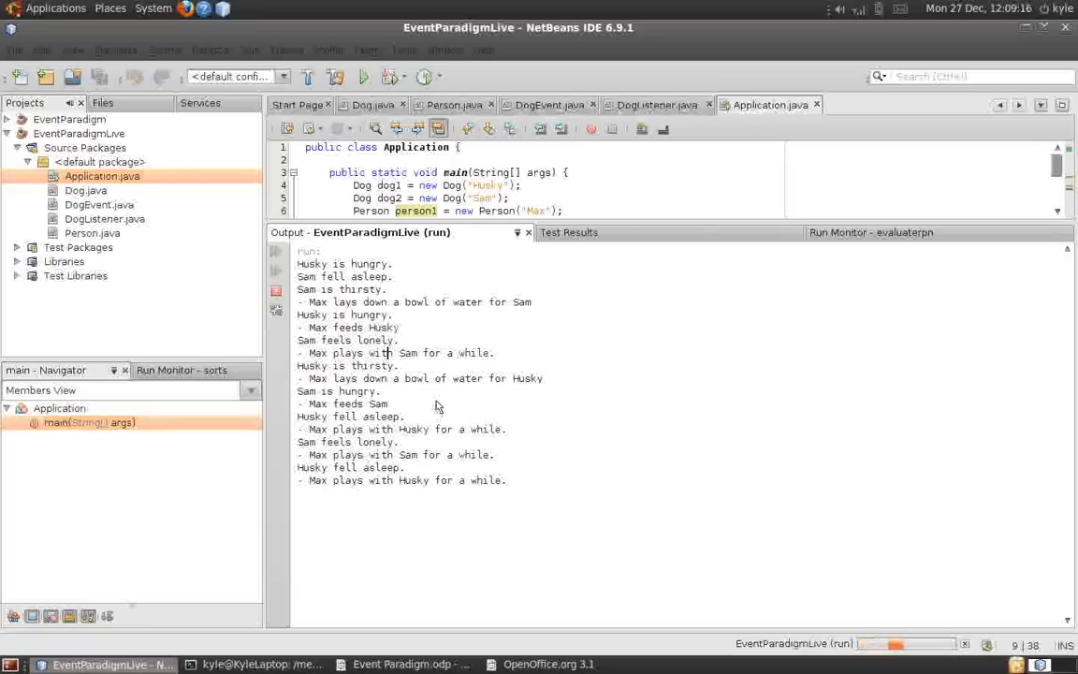
# Step: Highlight the first dog events and Husky is hungry / Max feeds Husky lines, then shrink the Output panel back down
pyautogui.moveTo(393, 264); pyautogui.dragTo(297, 276)
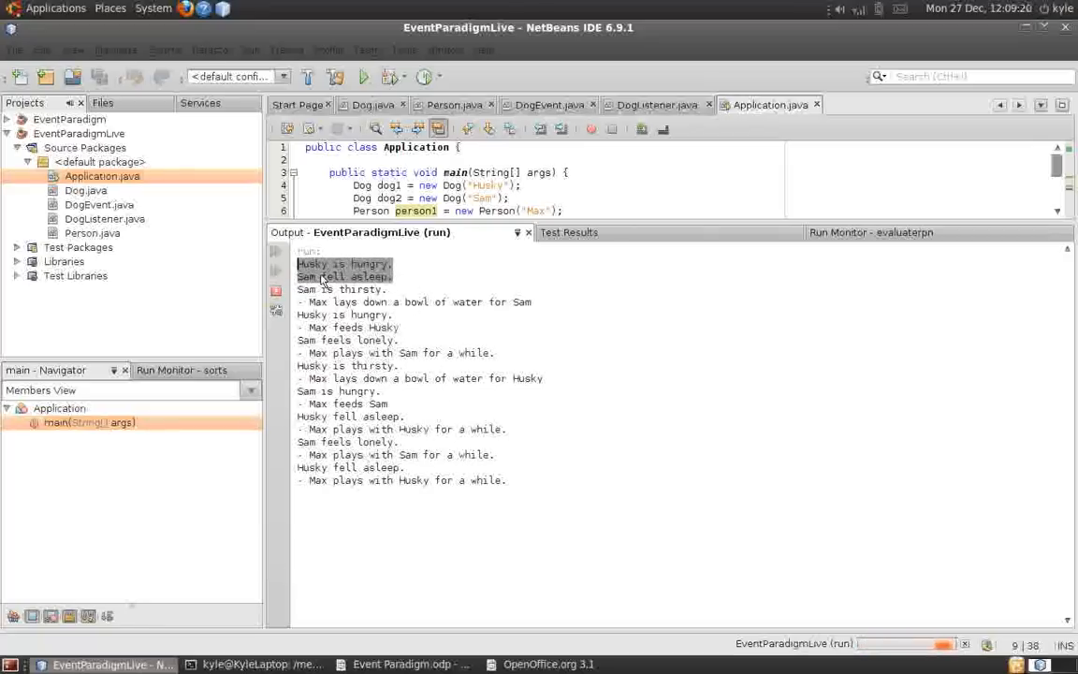
pyautogui.click(321, 278)
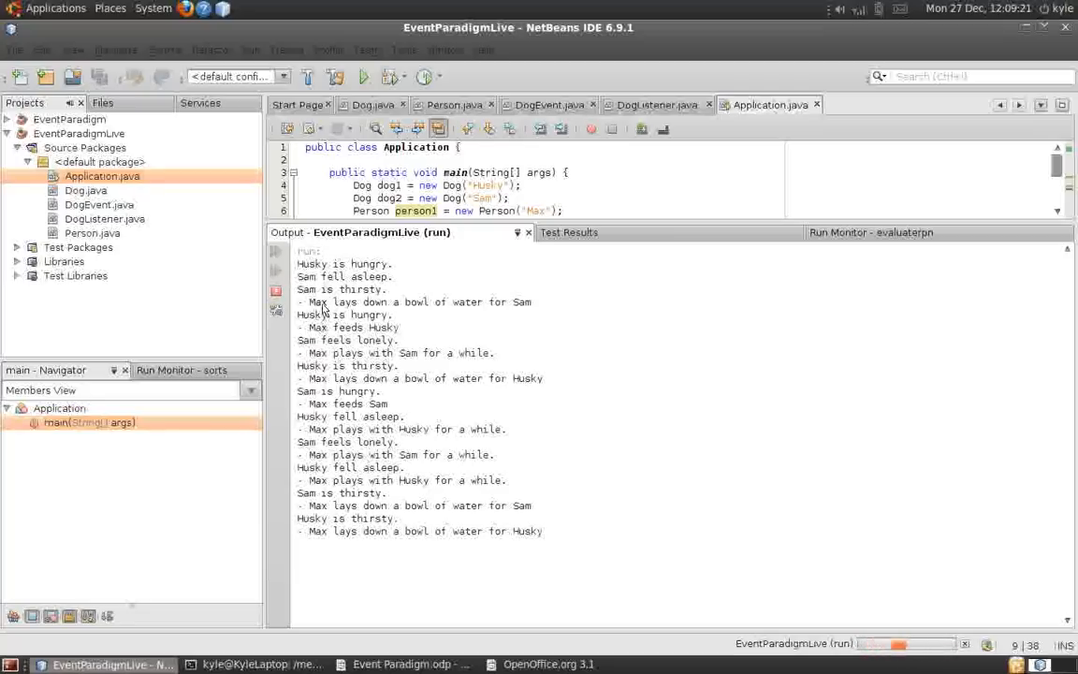
pyautogui.moveTo(332, 266); pyautogui.dragTo(322, 278)
pyautogui.click(342, 278)
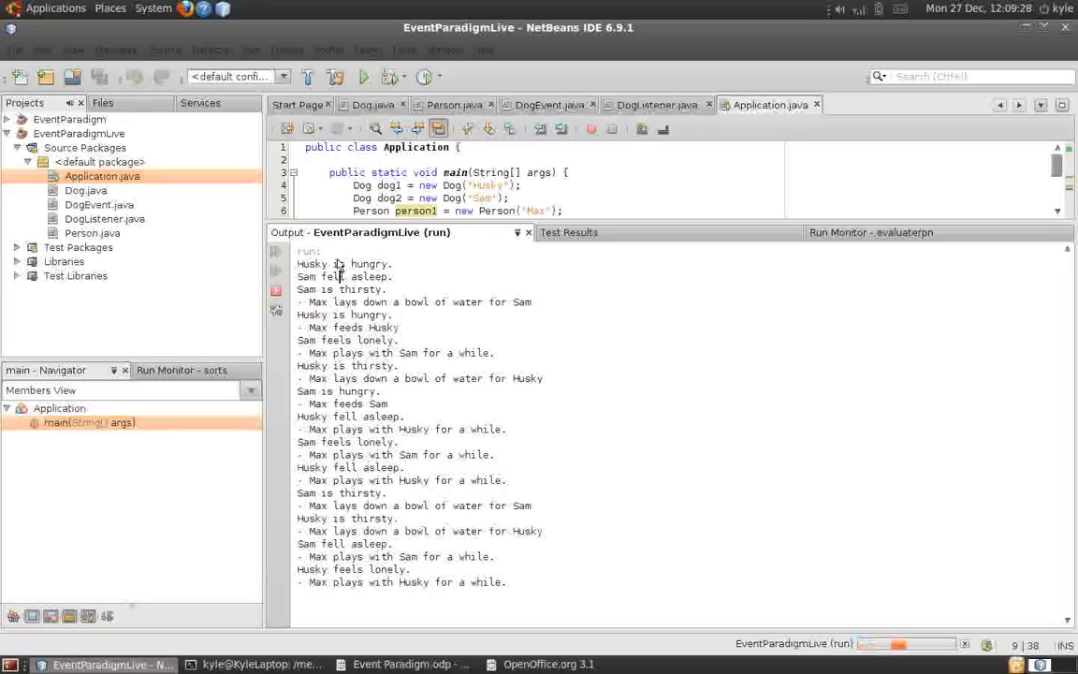
pyautogui.moveTo(332, 265)
pyautogui.mouseDown()
pyautogui.moveTo(342, 278)
pyautogui.moveTo(394, 280)
pyautogui.moveTo(314, 278)
pyautogui.moveTo(297, 265)
pyautogui.mouseUp()
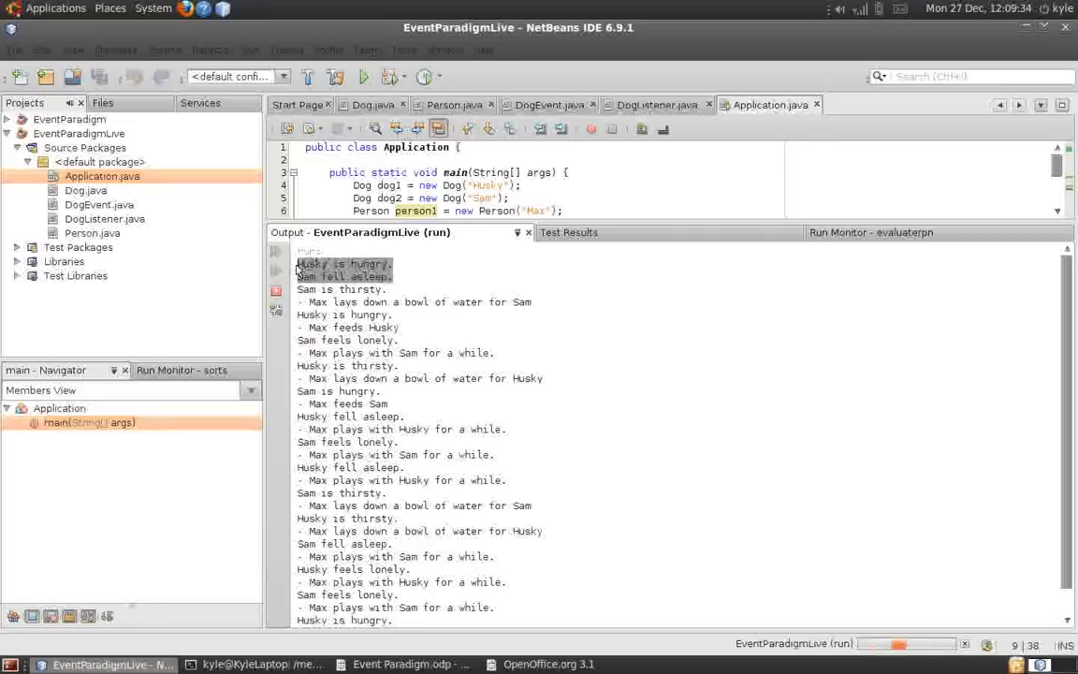
pyautogui.click(297, 269)
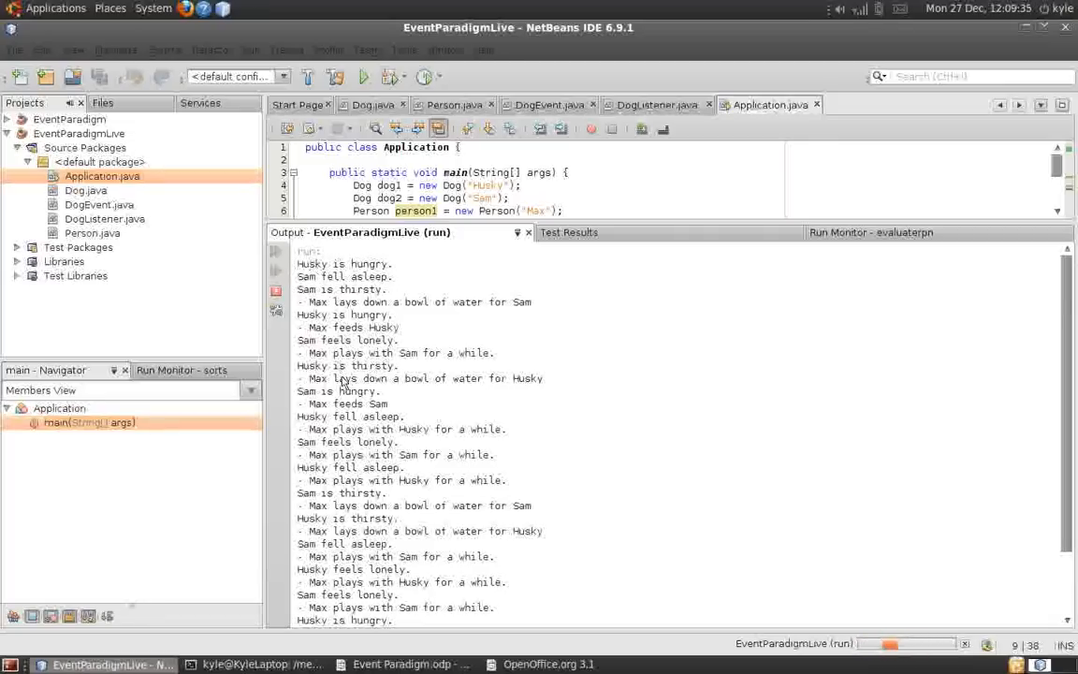
pyautogui.scroll(-5, 343, 379)
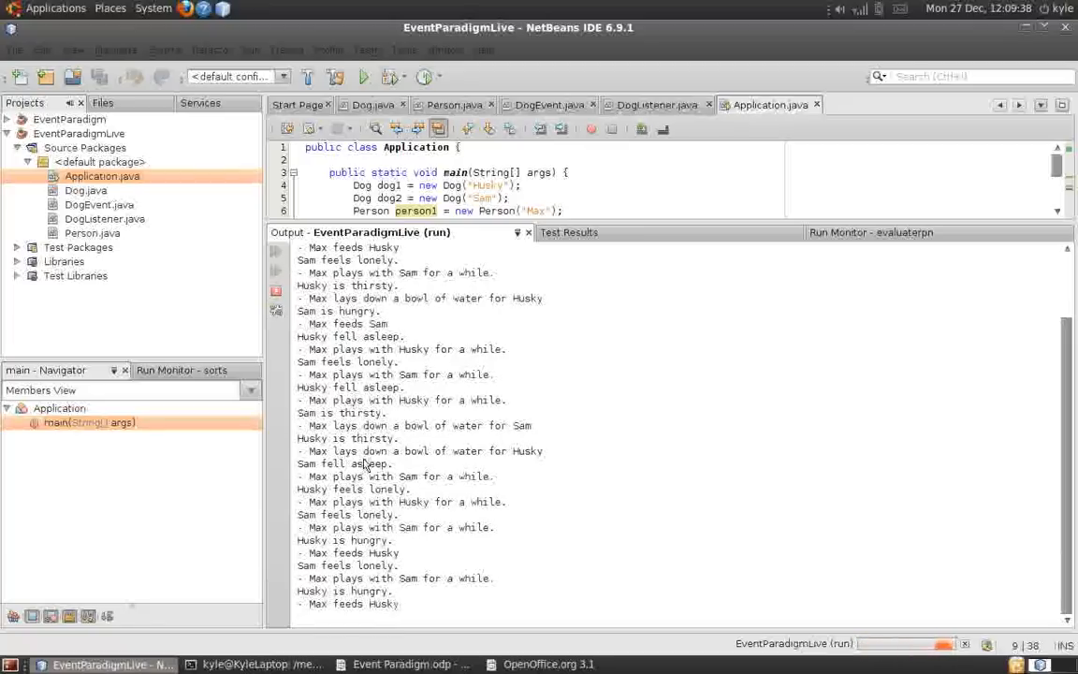
pyautogui.moveTo(400, 604); pyautogui.dragTo(294, 594)
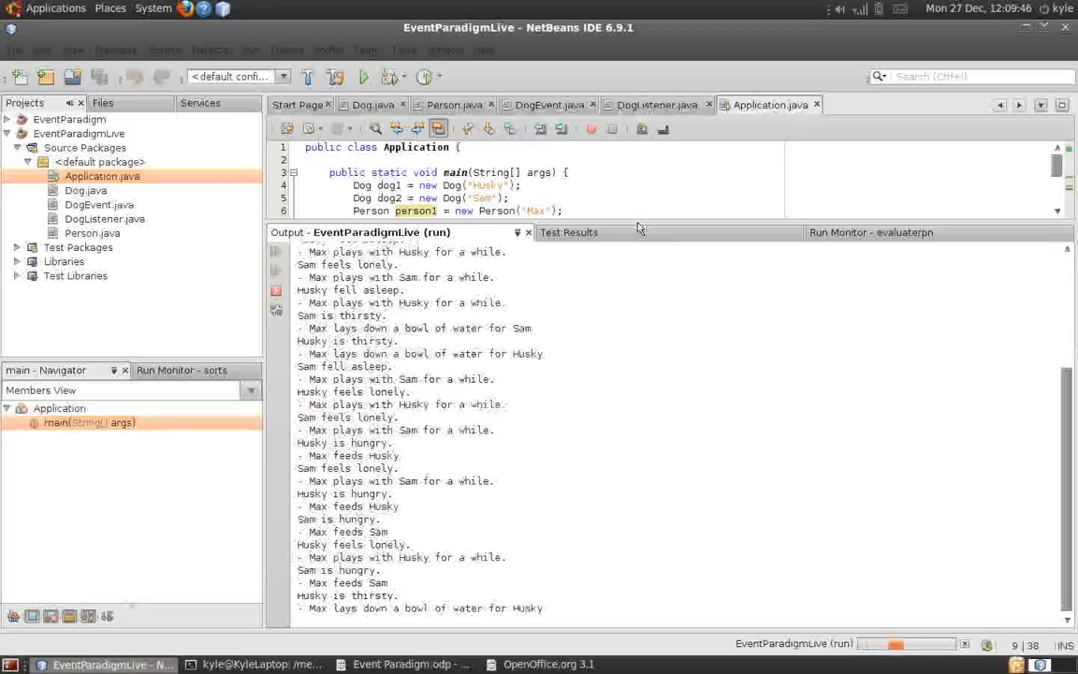
pyautogui.moveTo(639, 224); pyautogui.dragTo(642, 474)
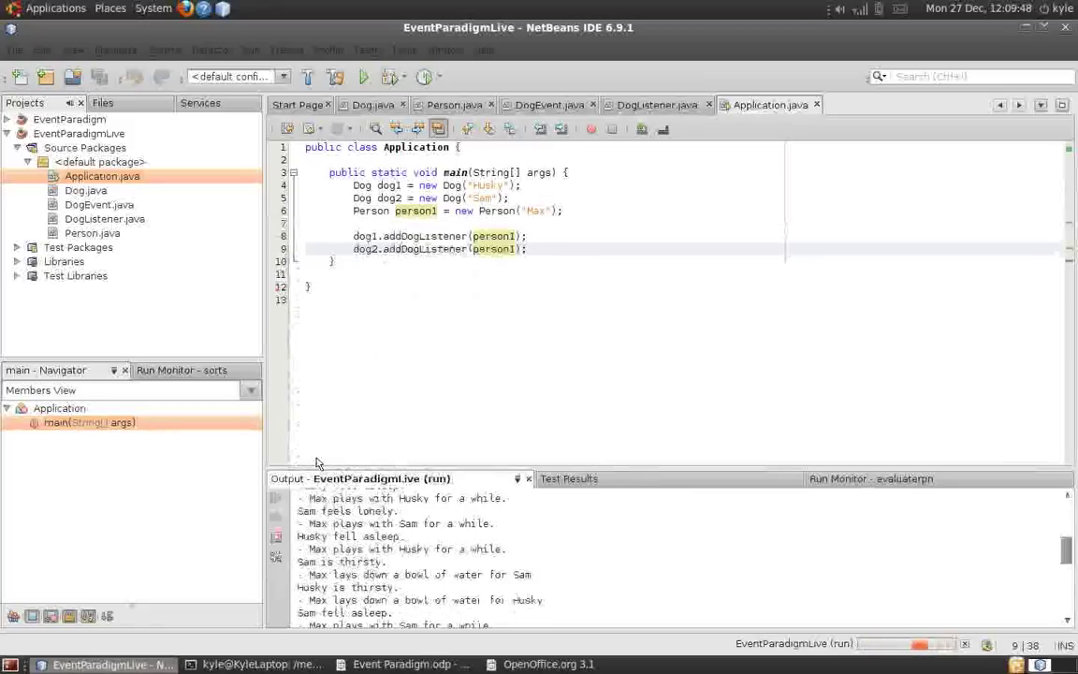
# Step: Stop the running program and review the four event methods in the DogListener interface
pyautogui.click(275, 536)
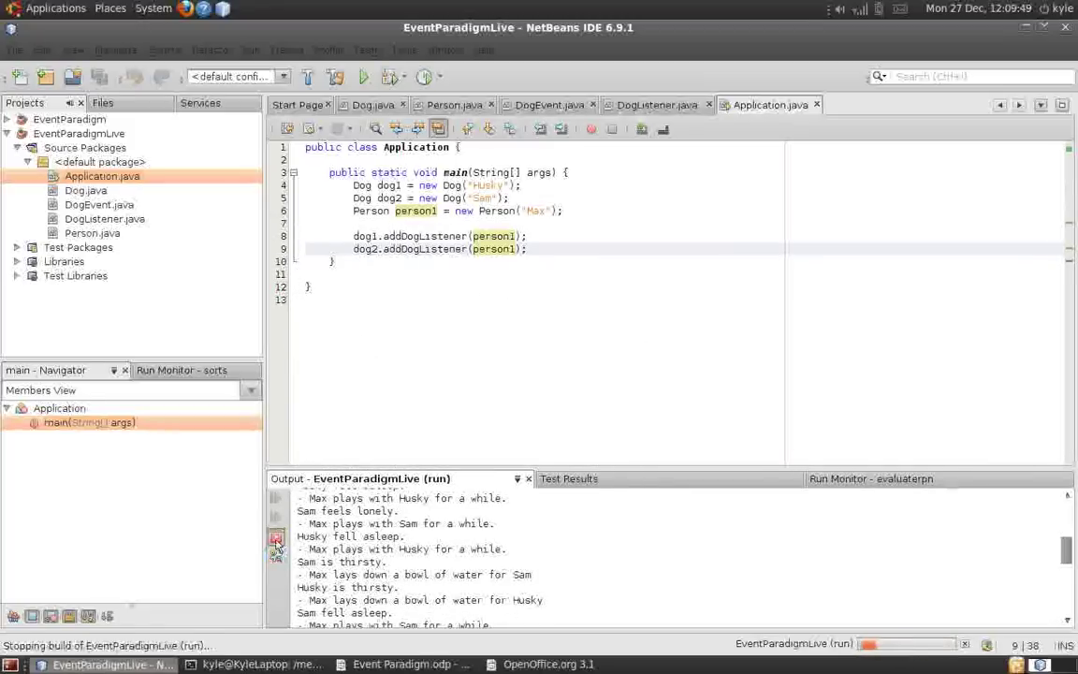
pyautogui.click(472, 201)
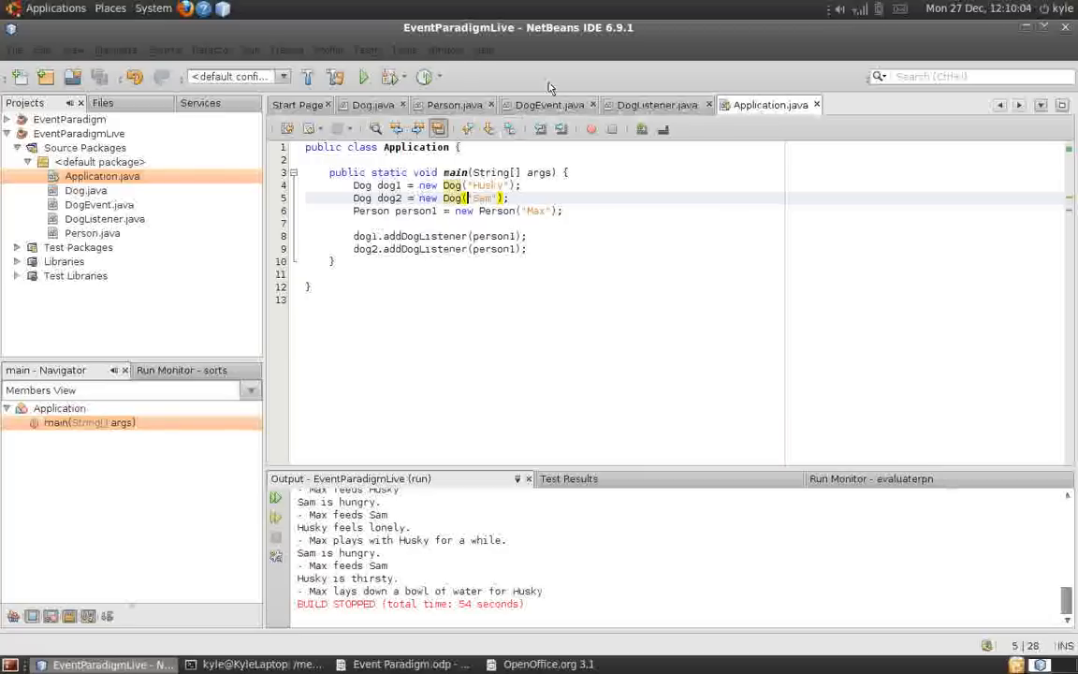
pyautogui.click(645, 104)
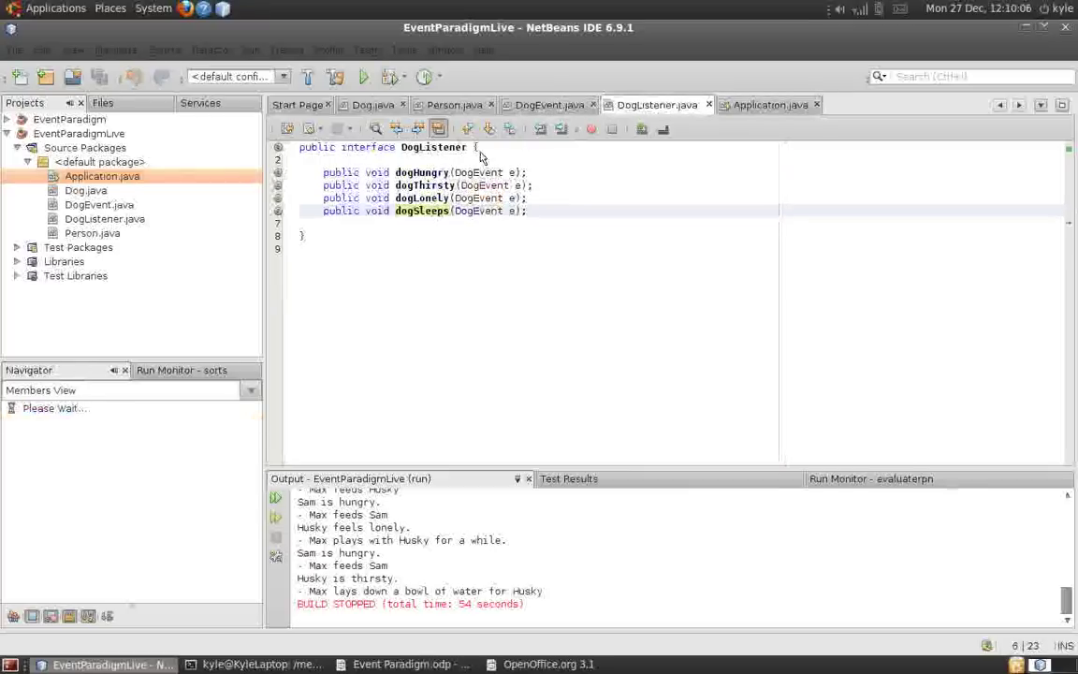
pyautogui.click(396, 176)
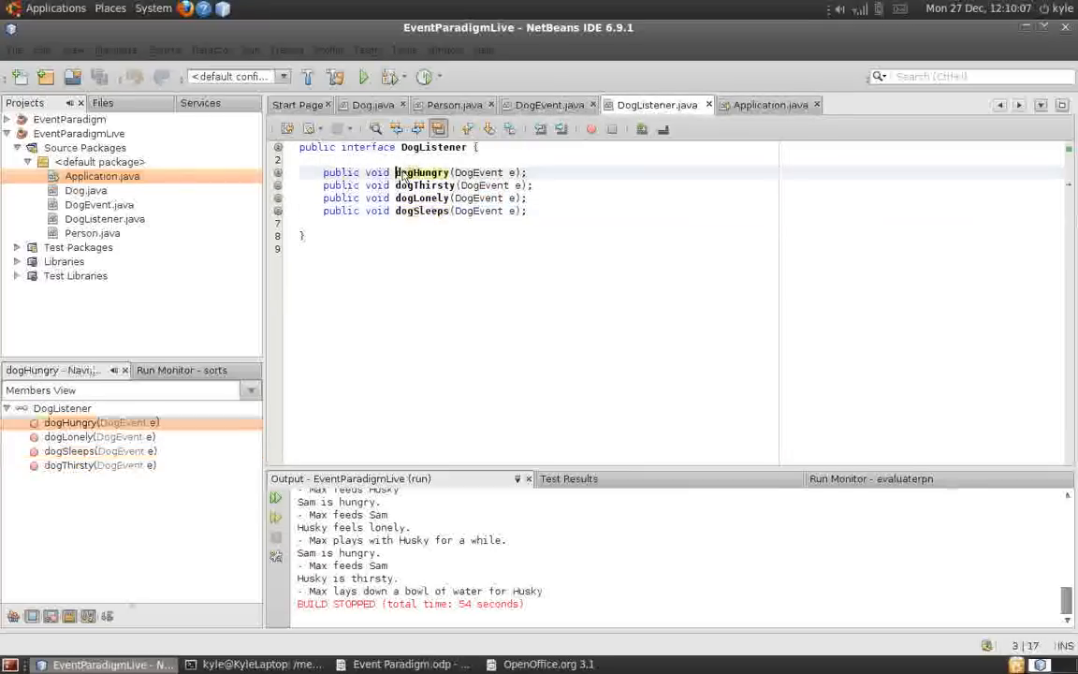
pyautogui.click(404, 185)
pyautogui.click(412, 210)
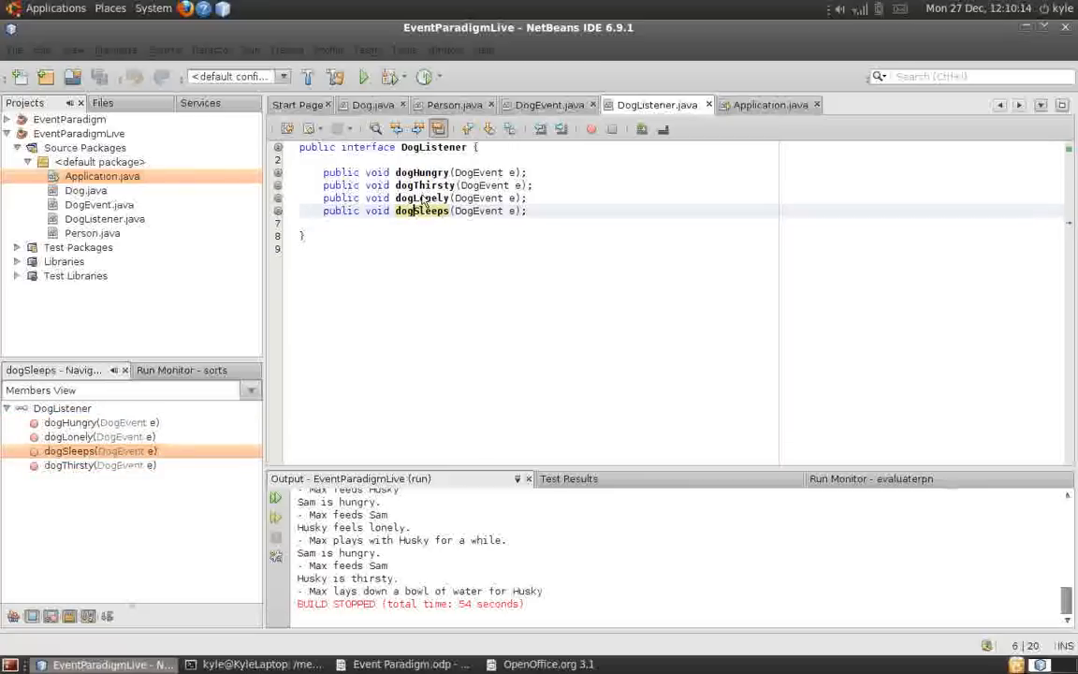
pyautogui.click(430, 187)
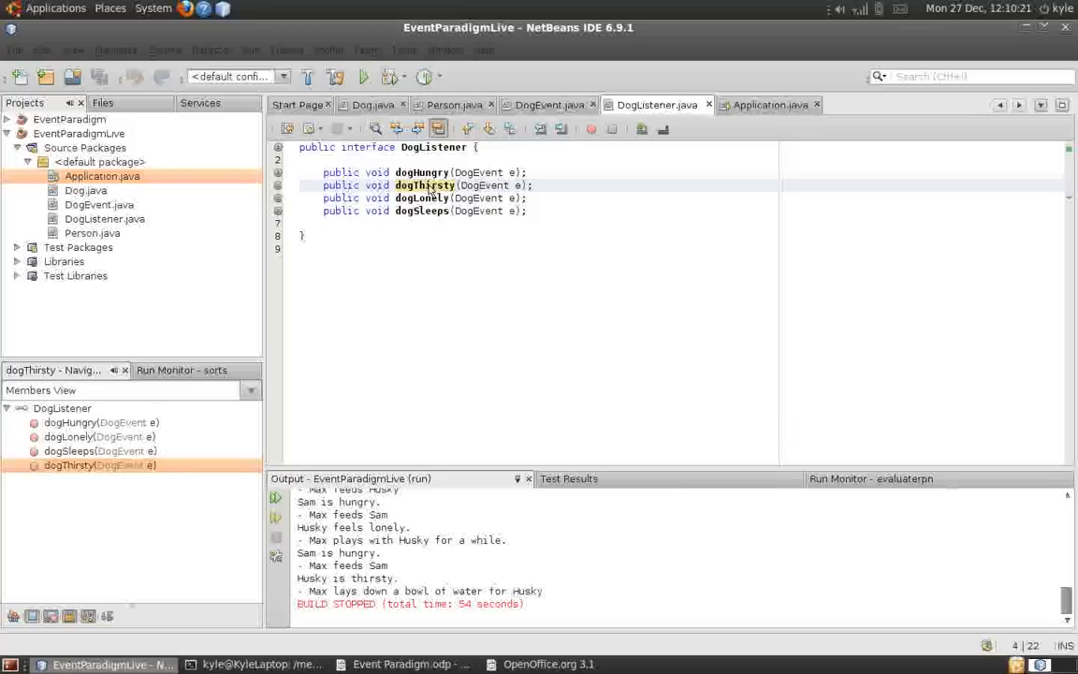
# Step: Create a new Java class named DogAdapter in the default package
pyautogui.rightClick(124, 162)
pyautogui.moveTo(158, 171)
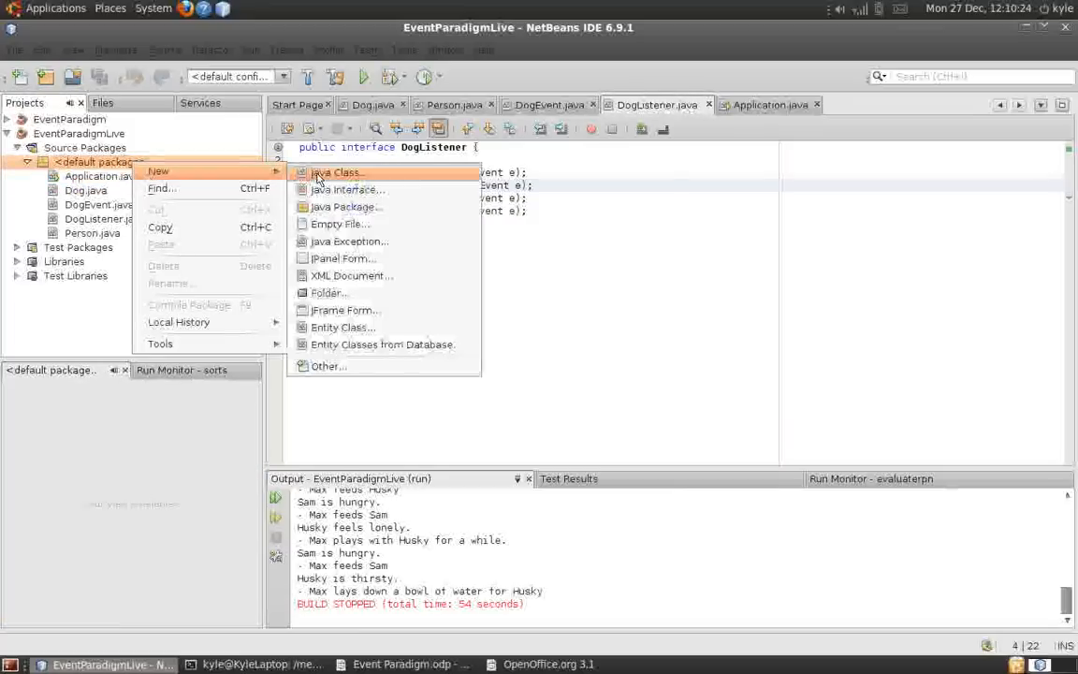
pyautogui.click(318, 175)
pyautogui.write('DogAdapter')
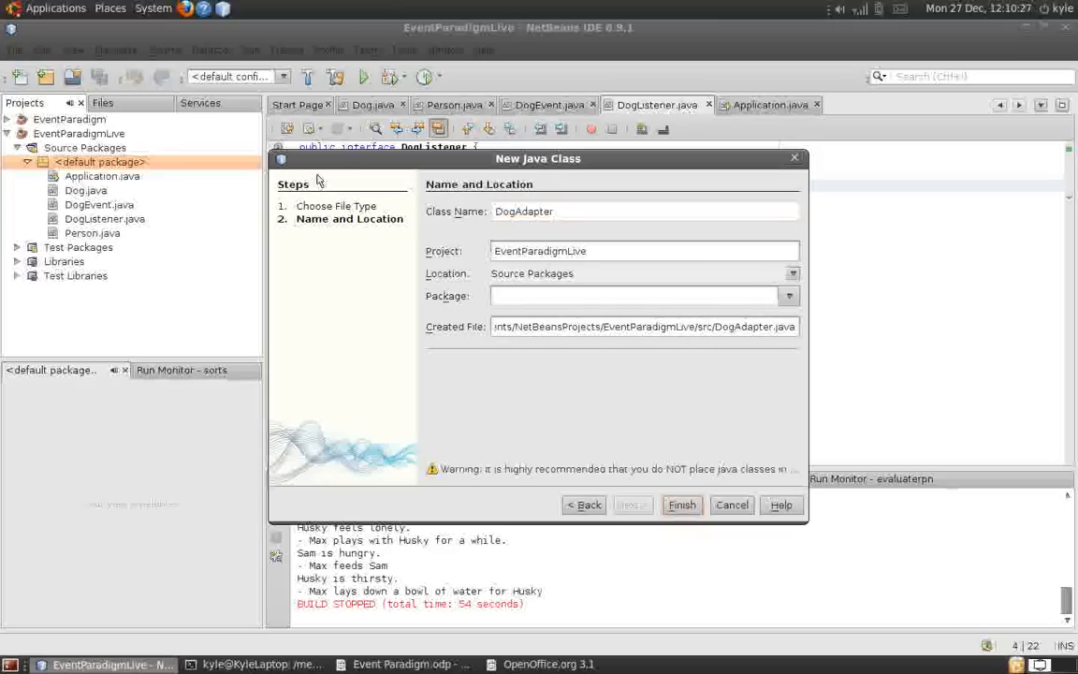
pyautogui.click(682, 505)
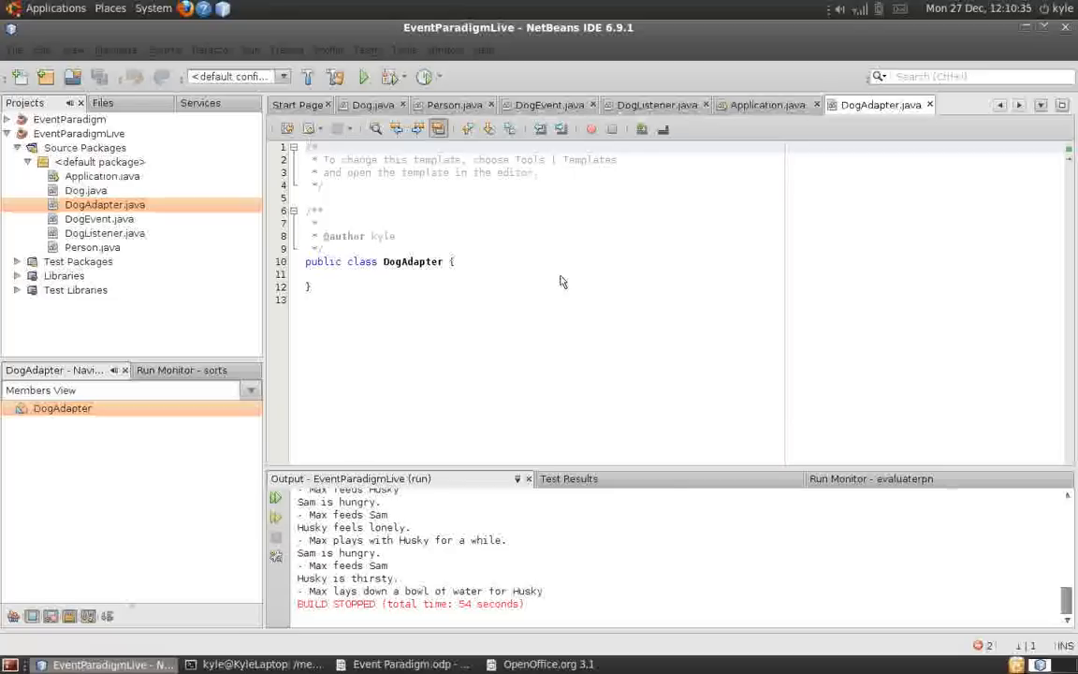
# Step: Delete DogAdapter's template header comment, save, and open blank lines inside the class body
pyautogui.moveTo(433, 251); pyautogui.dragTo(300, 147)
pyautogui.press('Delete')
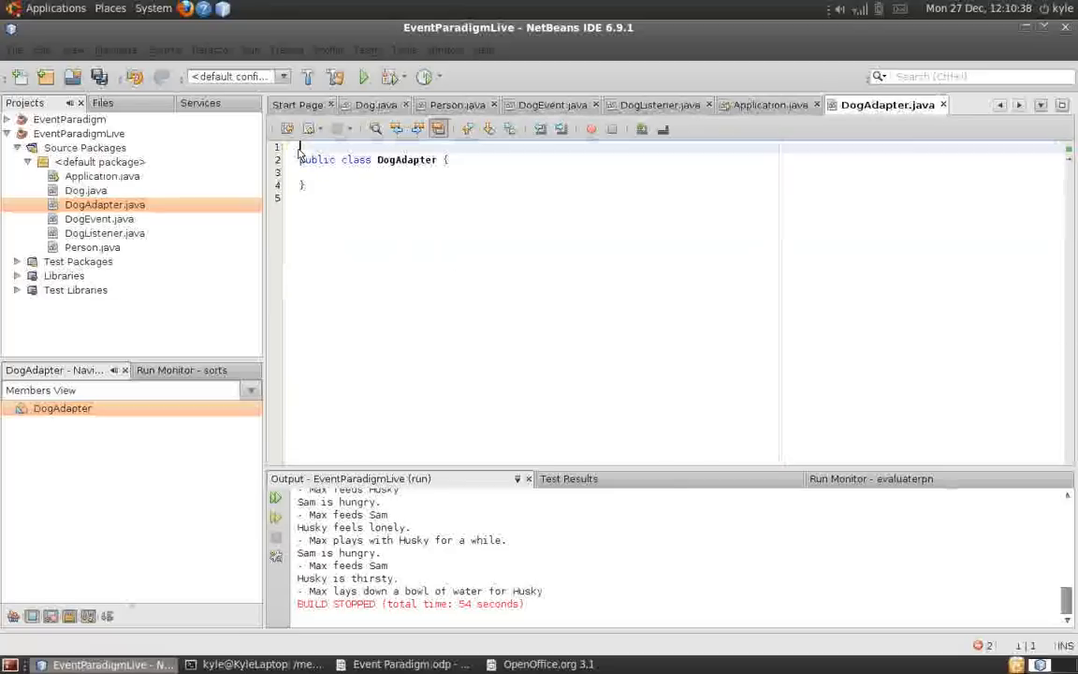
pyautogui.hotkey('ctrl', 's')
pyautogui.click(318, 159)
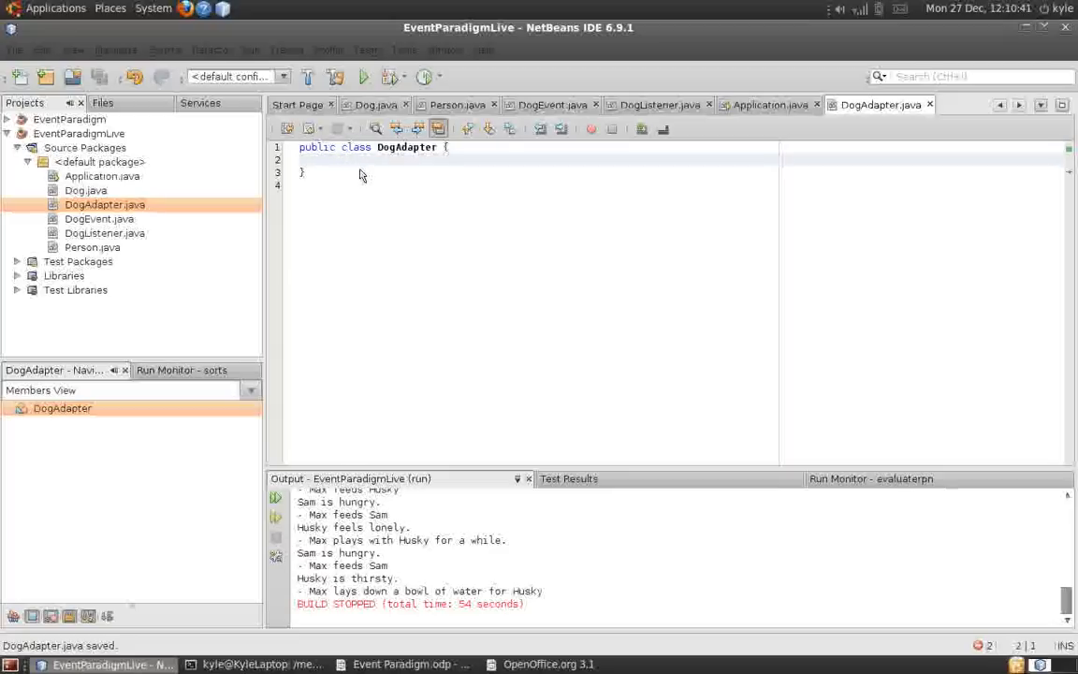
pyautogui.press('Return')
pyautogui.press('Return')
pyautogui.press('Up')
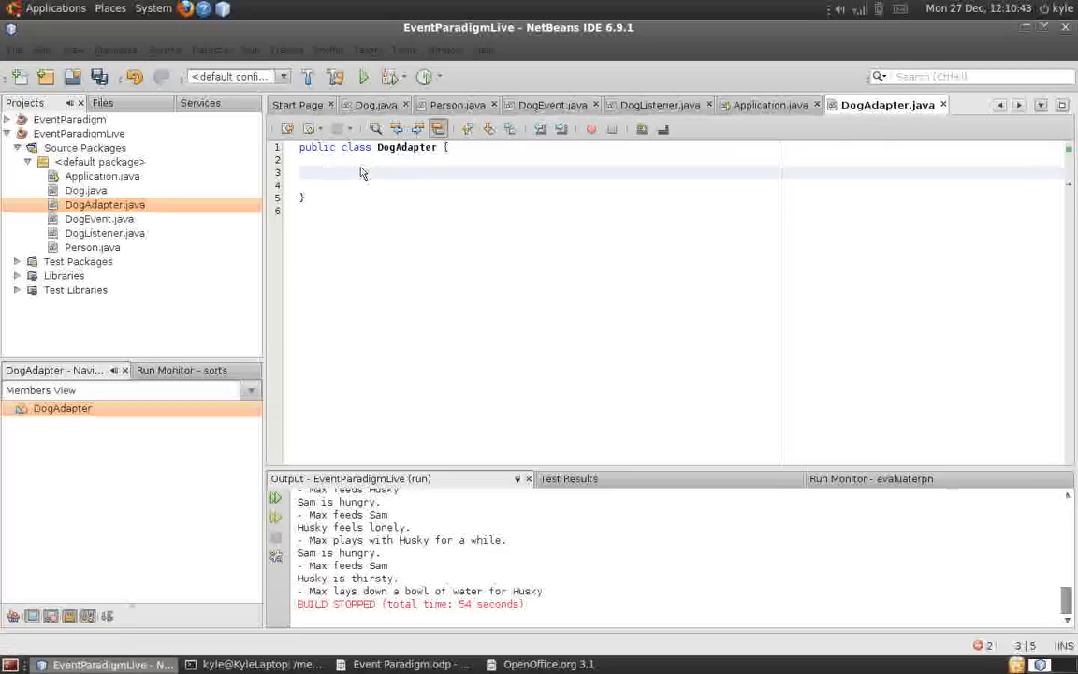
# Step: Make DogAdapter implement DogListener and generate stubs for all its methods
pyautogui.click(436, 149)
pyautogui.write('impleme')
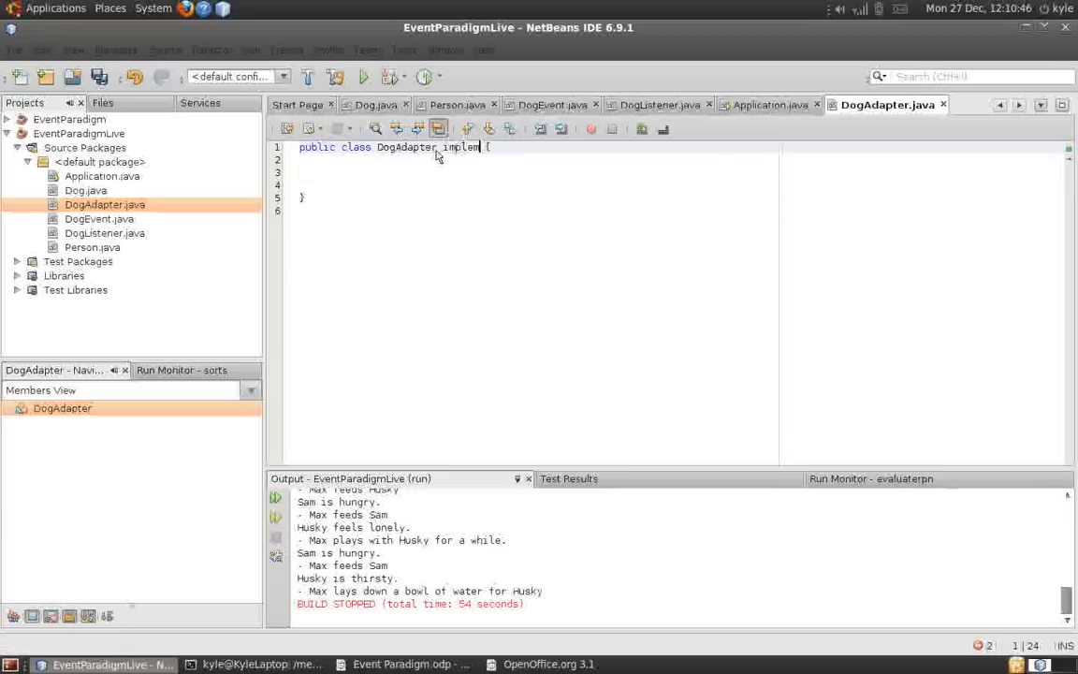
pyautogui.write('nts L')
pyautogui.write('Listener')
pyautogui.hotkey('ctrl', 's')
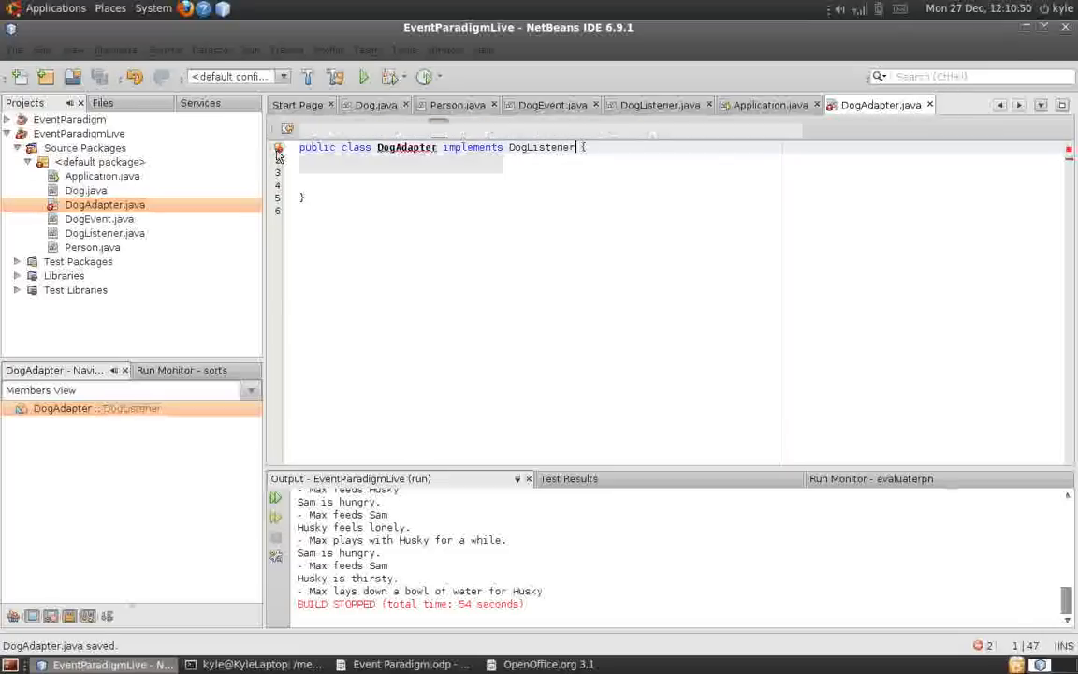
pyautogui.click(275, 150)
pyautogui.click(327, 172)
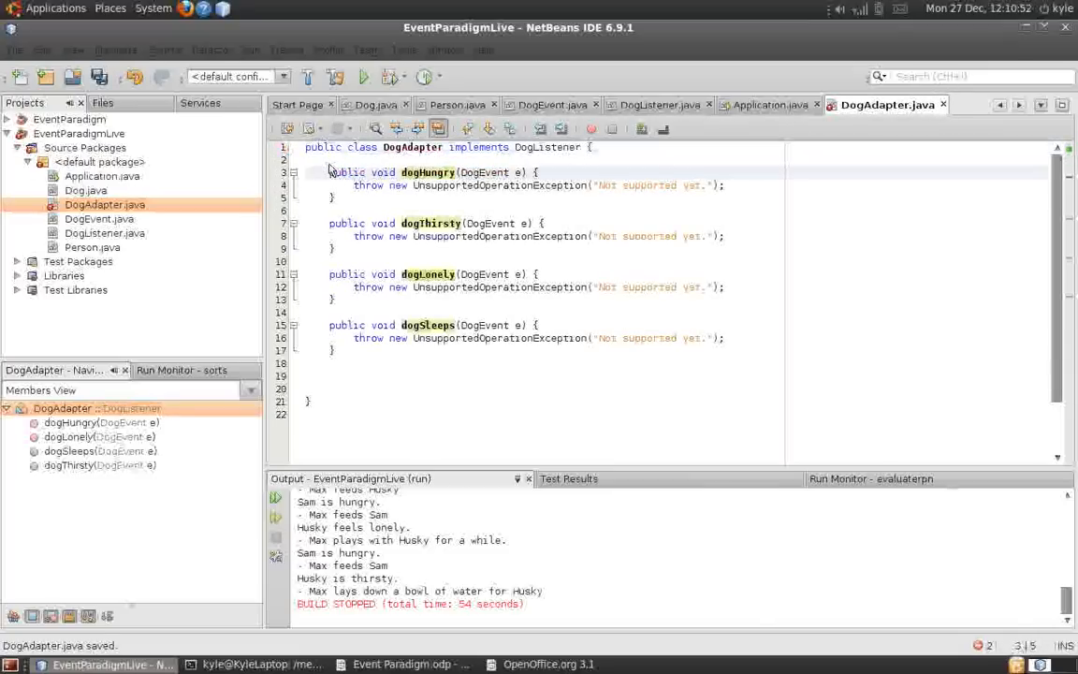
# Step: Empty the dogHungry and dogThirsty stubs, joining each closing brace onto its method line
pyautogui.press('Down')
pyautogui.hotkey('shift', 'Up')
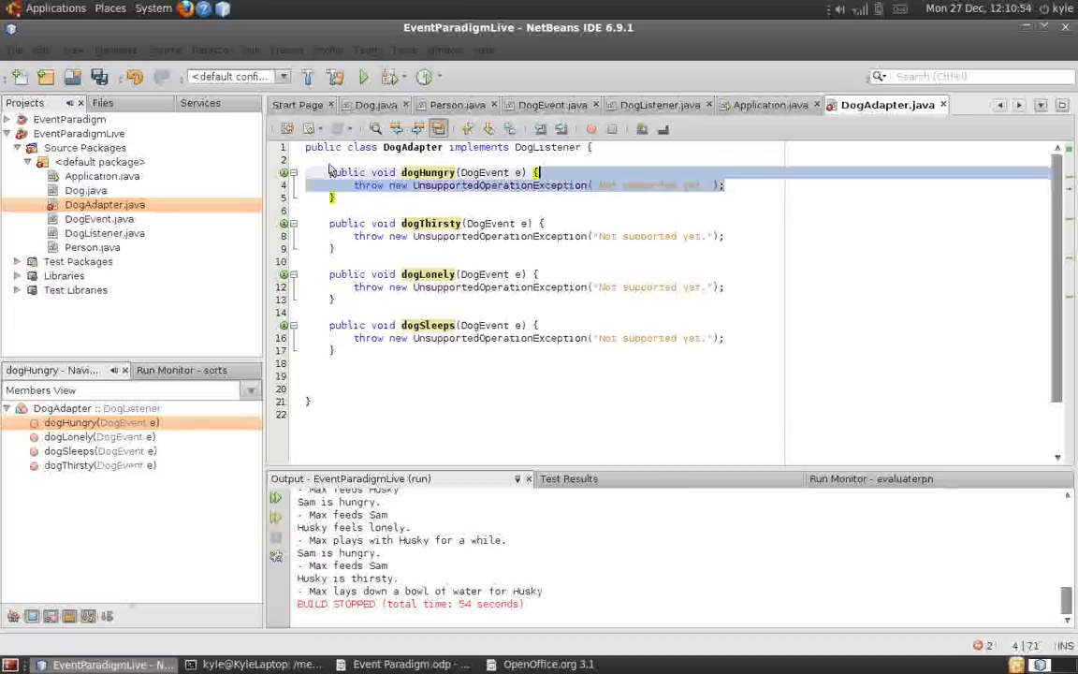
pyautogui.press('BackSpace')
pyautogui.press('Delete')
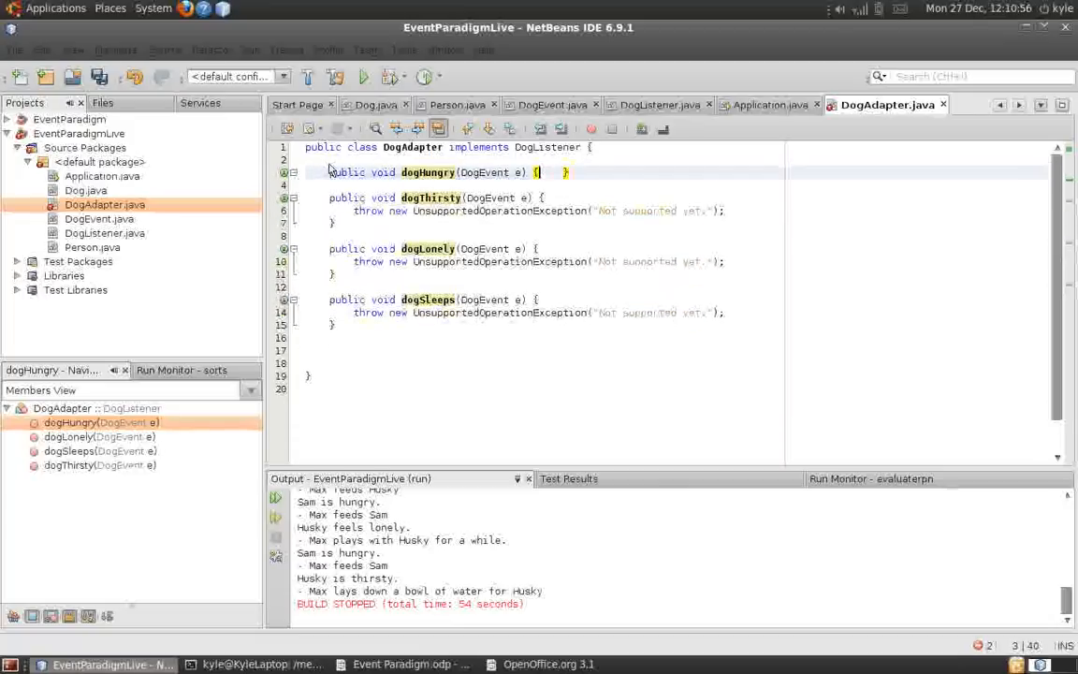
pyautogui.press('Down')
pyautogui.press('Down')
pyautogui.press('Down')
pyautogui.press('End')
pyautogui.hotkey('shift', 'Up')
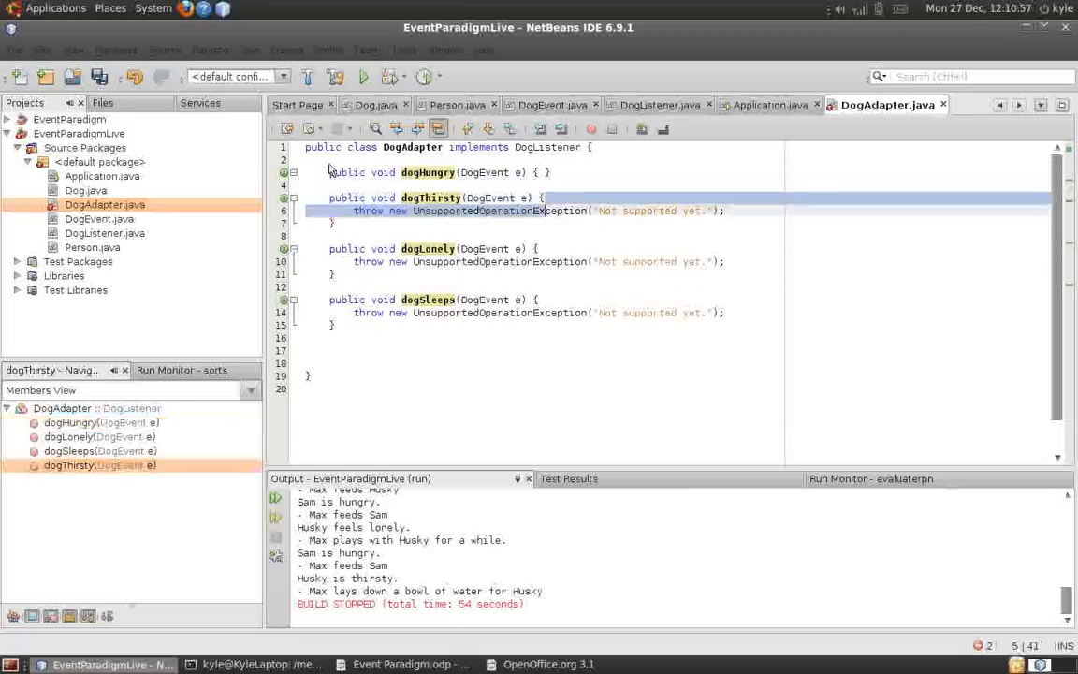
pyautogui.press('BackSpace')
pyautogui.press('Delete')
pyautogui.press('Delete')
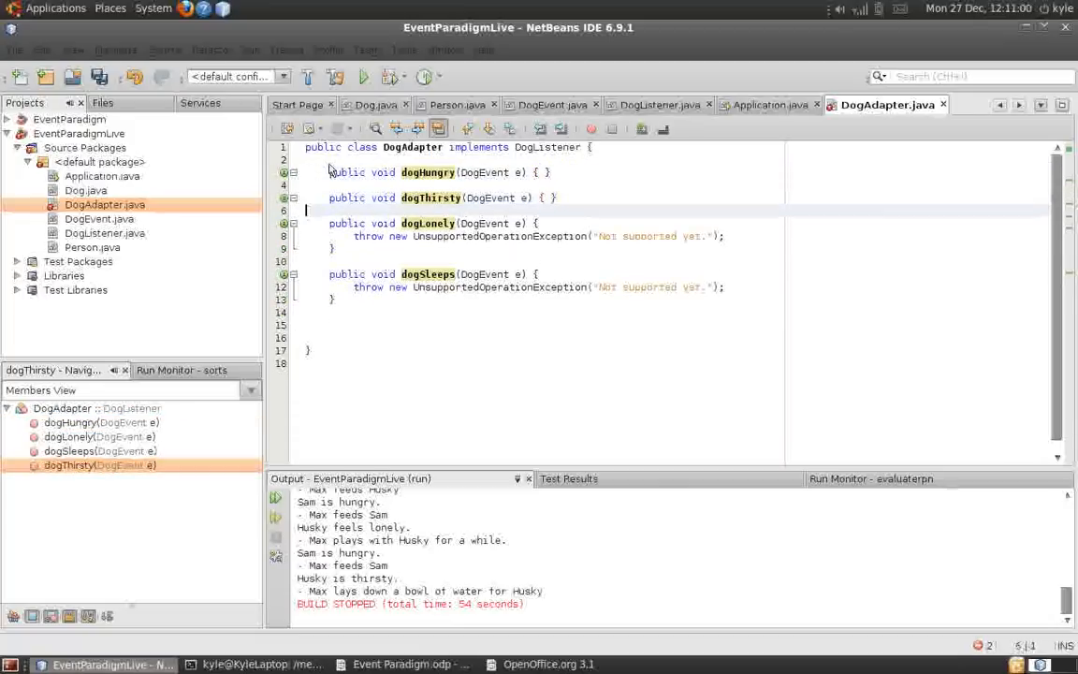
# Step: Empty the dogLonely and dogSleeps stubs, leaving empty braces
pyautogui.moveTo(538, 223); pyautogui.dragTo(329, 247)
pyautogui.press('BackSpace')
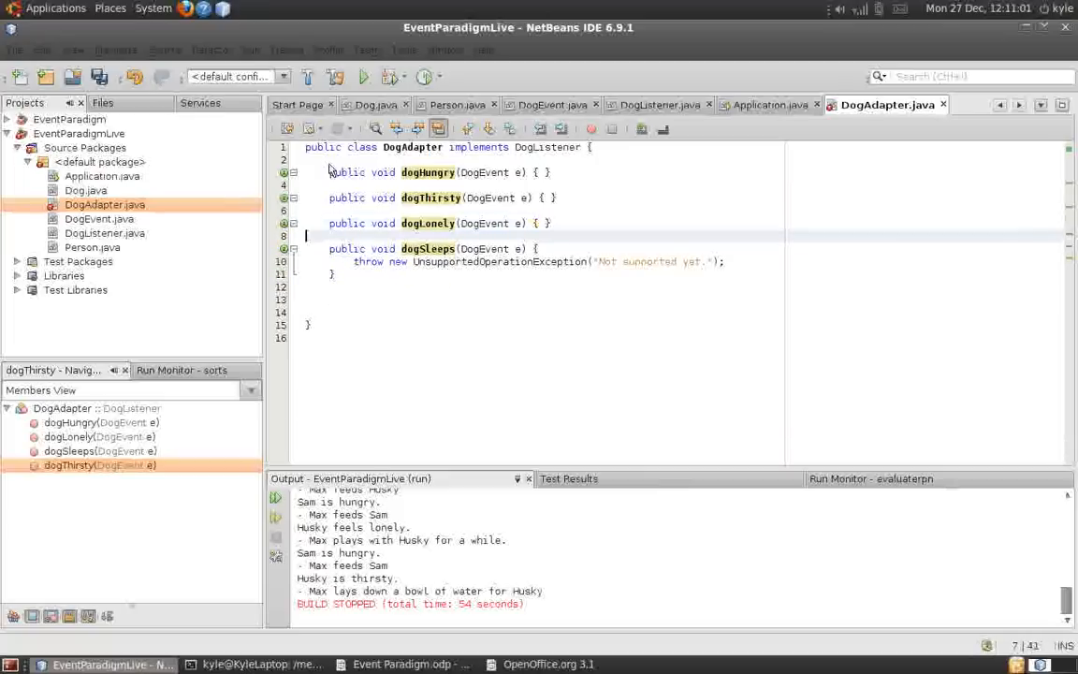
pyautogui.moveTo(538, 248); pyautogui.dragTo(329, 273)
pyautogui.press('BackSpace')
pyautogui.press('Up')
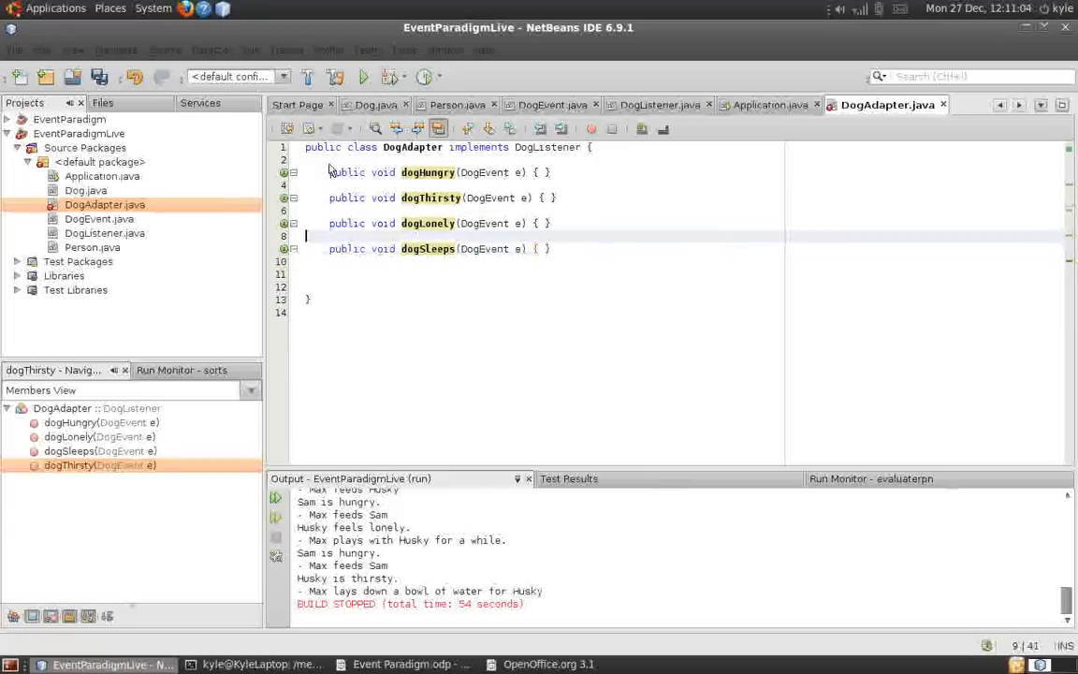
# Step: Remove the blank lines between the four methods and before the closing brace, then save DogAdapter.java
pyautogui.press('BackSpace')
pyautogui.press('Up')
pyautogui.press('Up')
pyautogui.press('BackSpace')
pyautogui.press('Up')
pyautogui.press('Up')
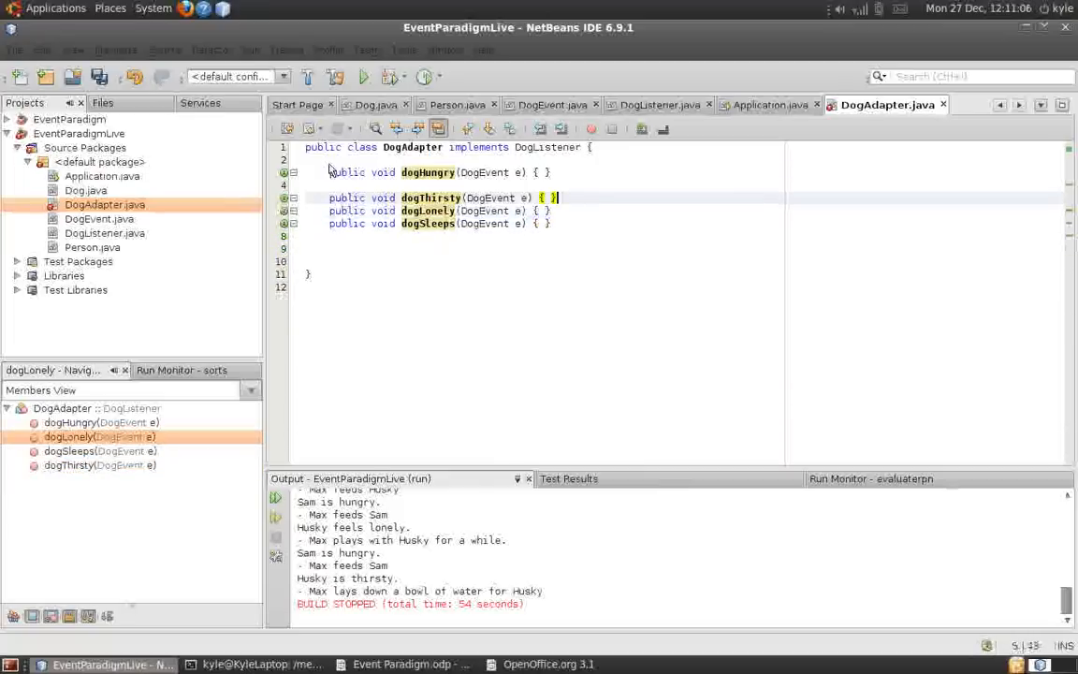
pyautogui.press('BackSpace')
pyautogui.press('Down')
pyautogui.press('Down')
pyautogui.press('Down')
pyautogui.press('Down')
pyautogui.press('Delete')
pyautogui.press('Delete')
pyautogui.press('Up')
pyautogui.hotkey('ctrl', 's')
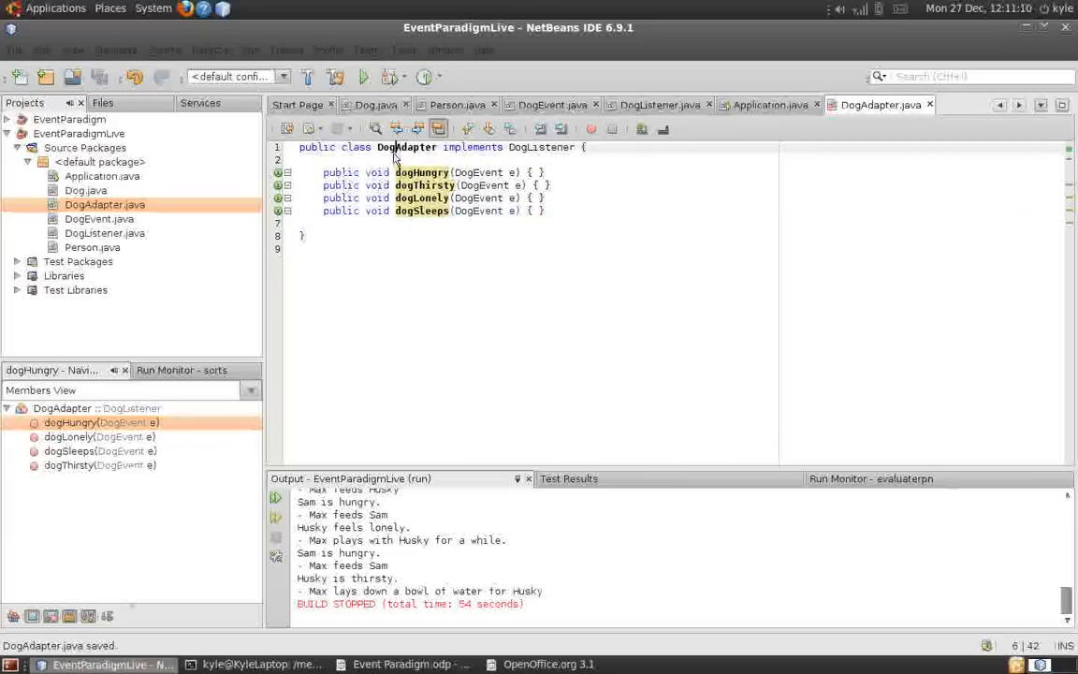
pyautogui.doubleClick(402, 148)
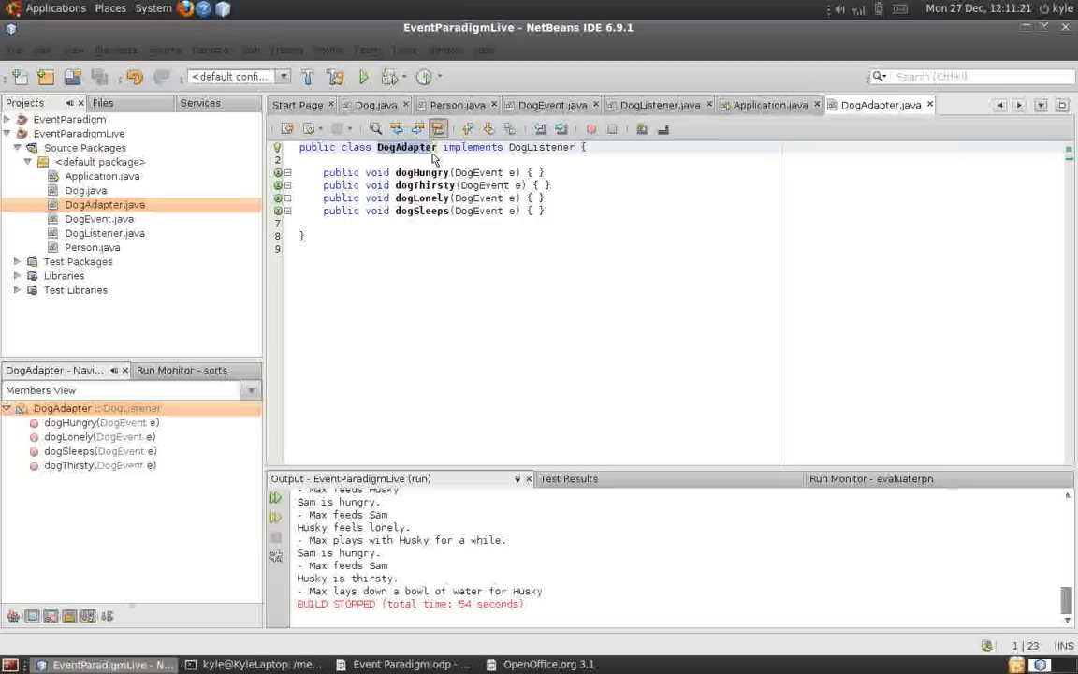
# Step: Create a new Java class named Child in the default package via New > Java Class
pyautogui.click(457, 185)
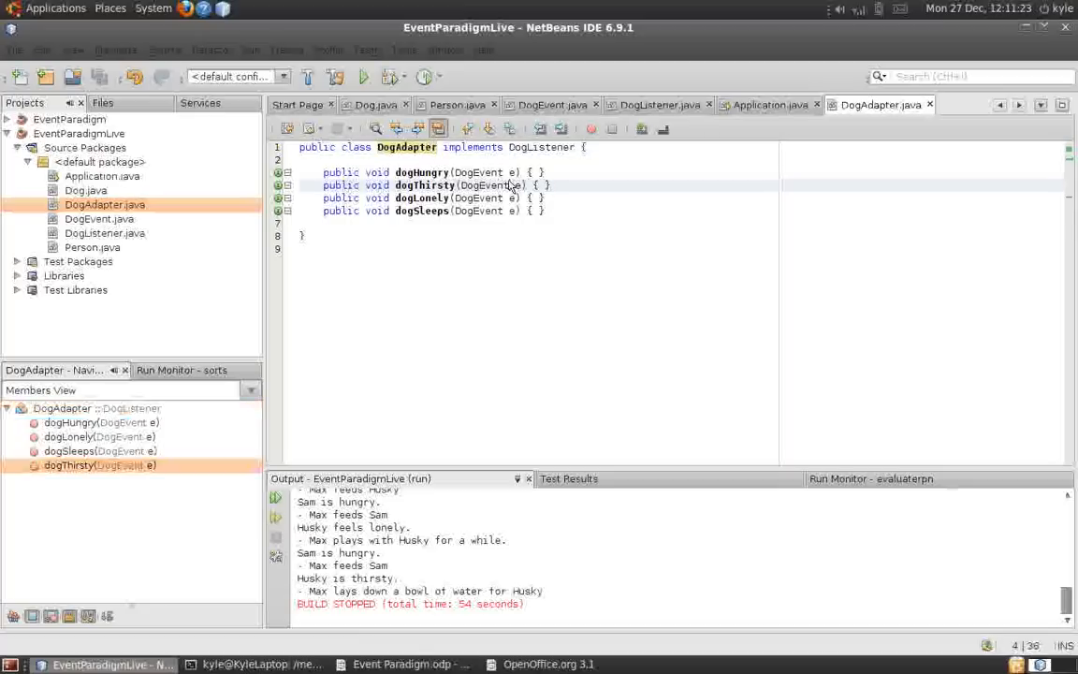
pyautogui.click(453, 172)
pyautogui.click(93, 162)
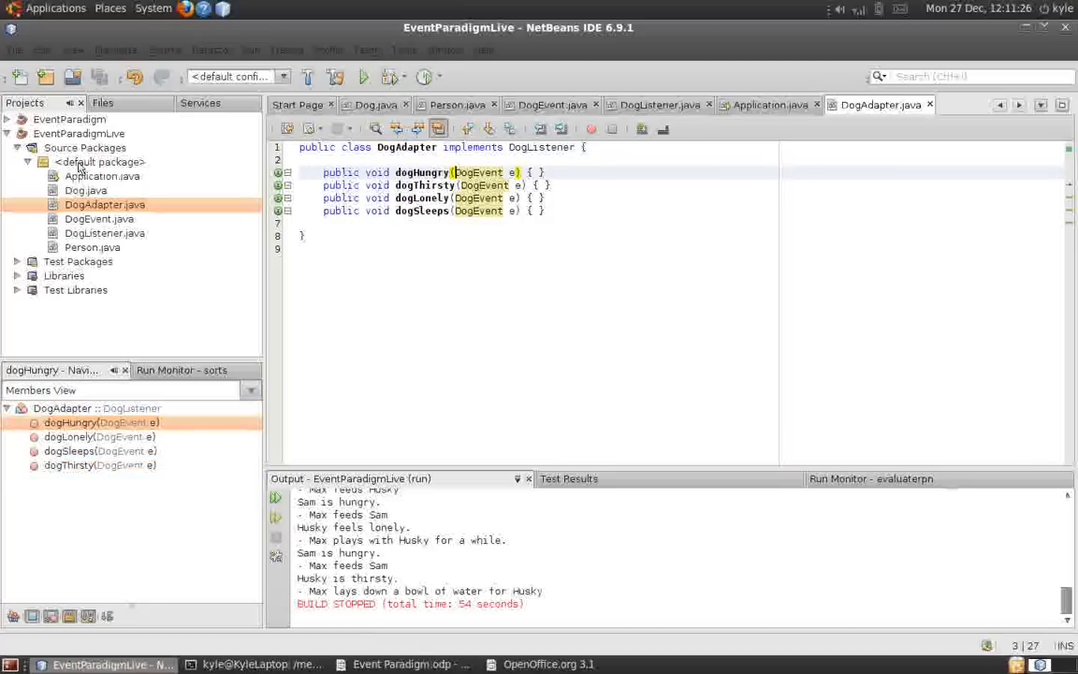
pyautogui.rightClick(94, 162)
pyautogui.click(103, 172)
pyautogui.click(271, 177)
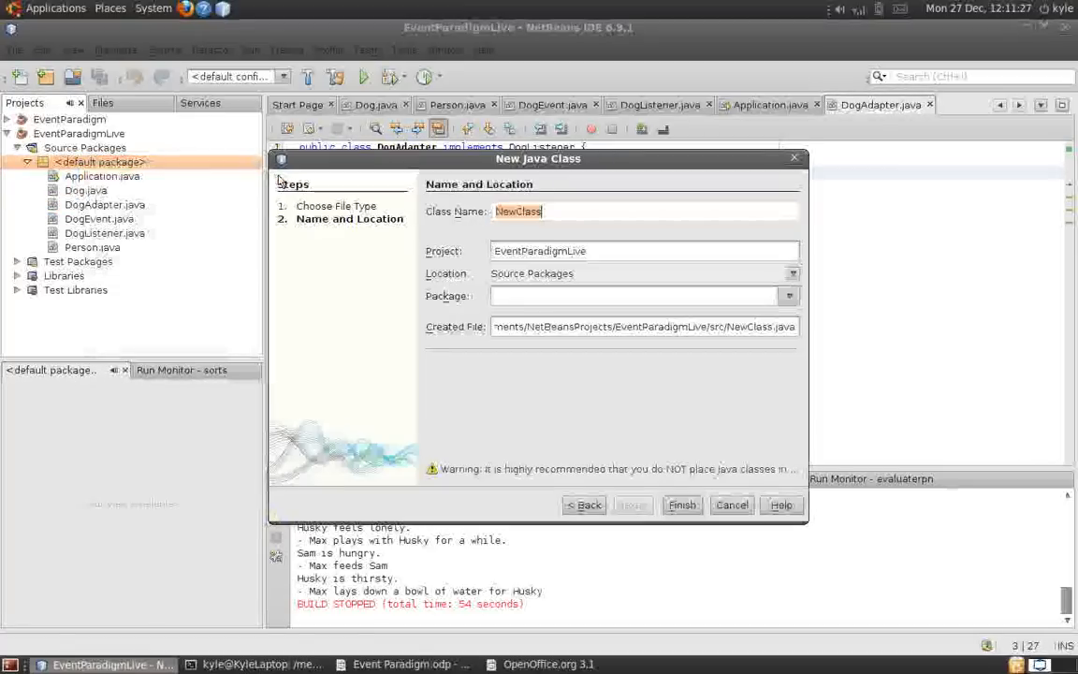
pyautogui.write('Child')
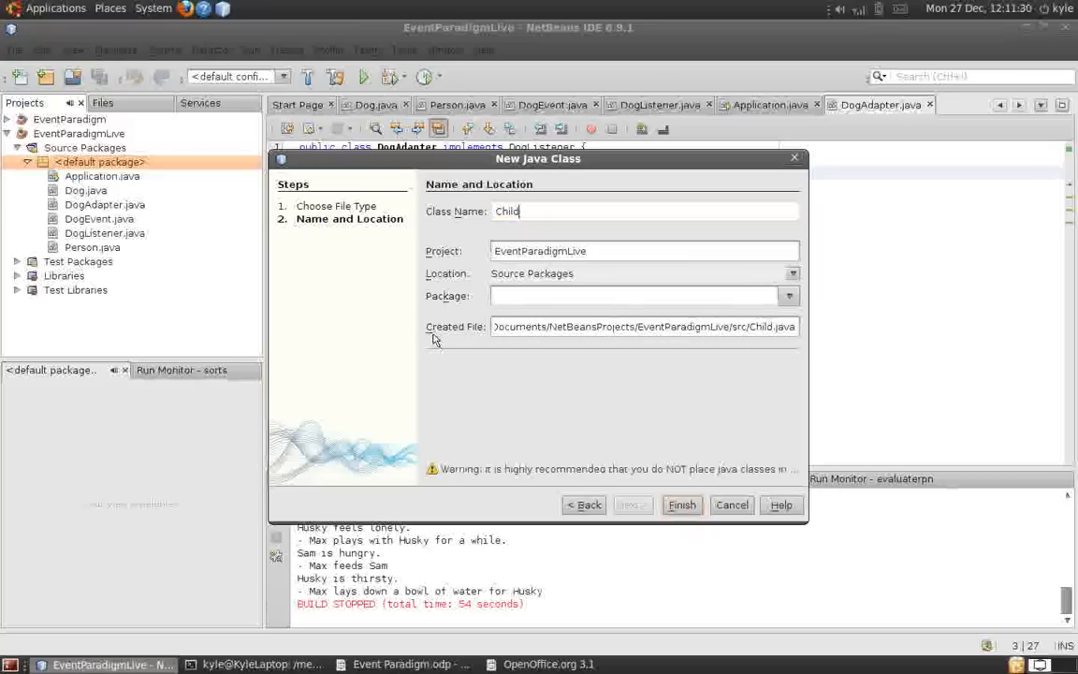
pyautogui.click(682, 504)
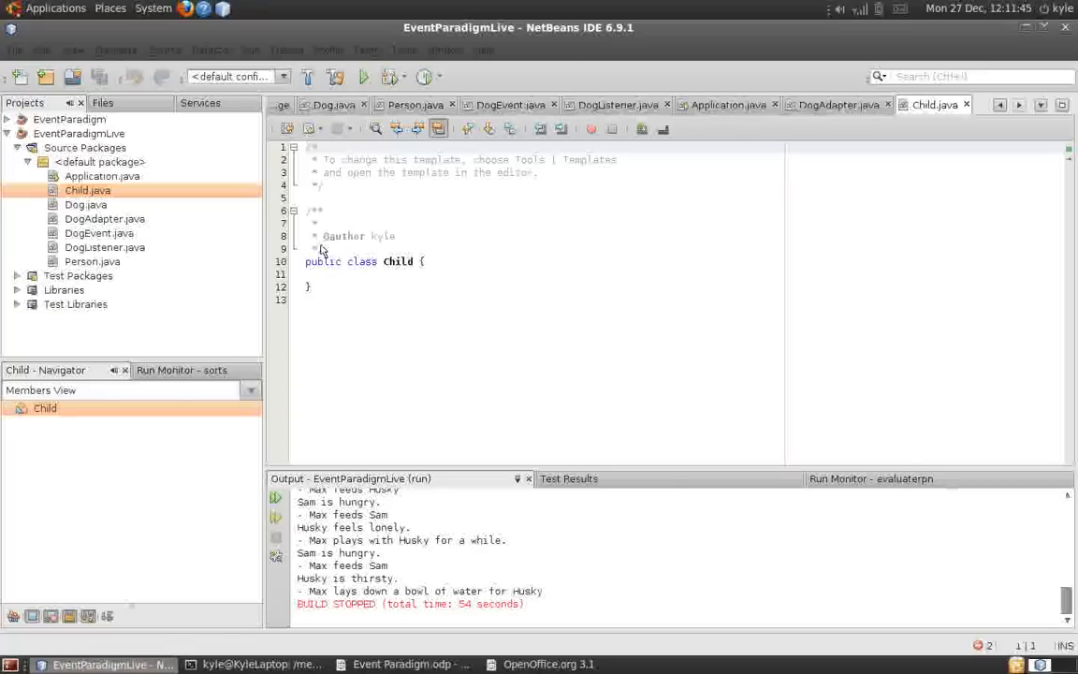
# Step: Delete Child's template header comment and leave blank lines in the class body
pyautogui.moveTo(323, 248); pyautogui.dragTo(256, 147)
pyautogui.press('Delete')
pyautogui.press('Down')
pyautogui.press('Return')
pyautogui.press('Return')
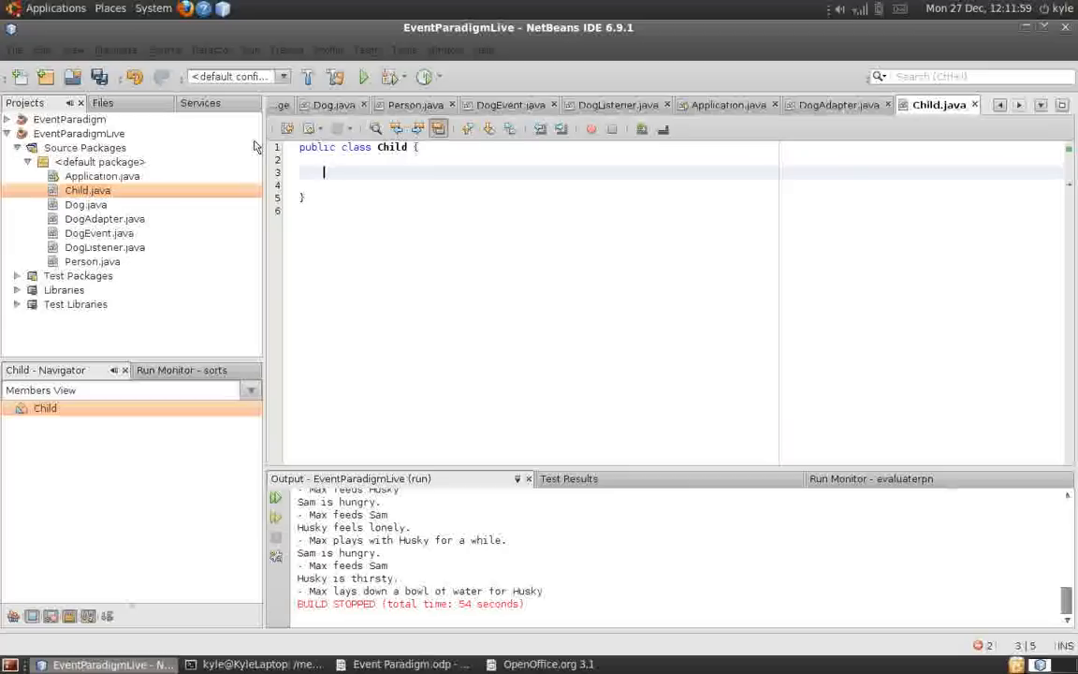
# Step: Try an implements DogListener clause after Child, then remove it again
pyautogui.click(411, 148)
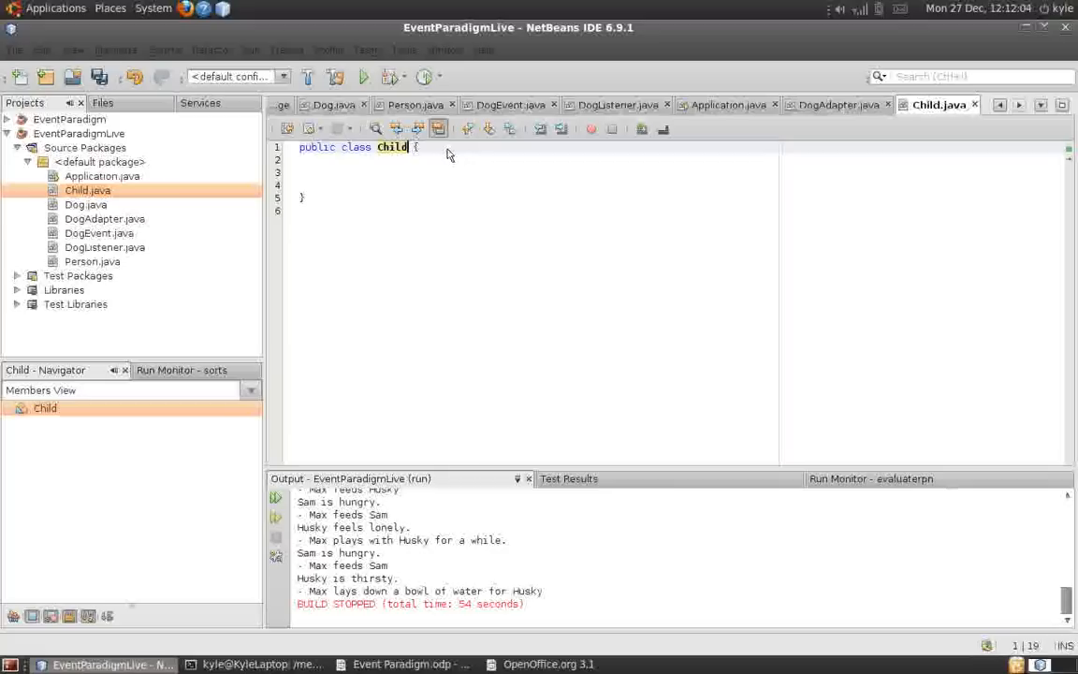
pyautogui.write('implements D')
pyautogui.write('ogListener')
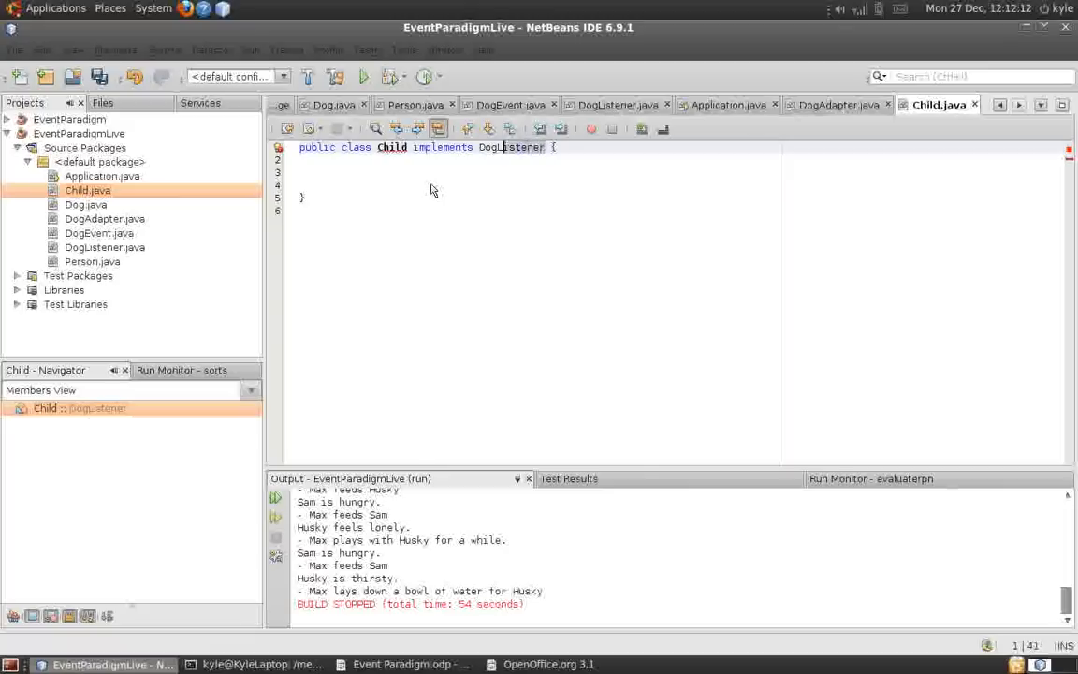
pyautogui.press('Right')
pyautogui.hotkey('ctrl', 'shift', 'Left')
pyautogui.hotkey('ctrl', 'shift', 'Left')
pyautogui.hotkey('ctrl', 'shift', 'Left')
pyautogui.press('BackSpace')
pyautogui.write('extends DogAdapter')
pyautogui.press('Down')
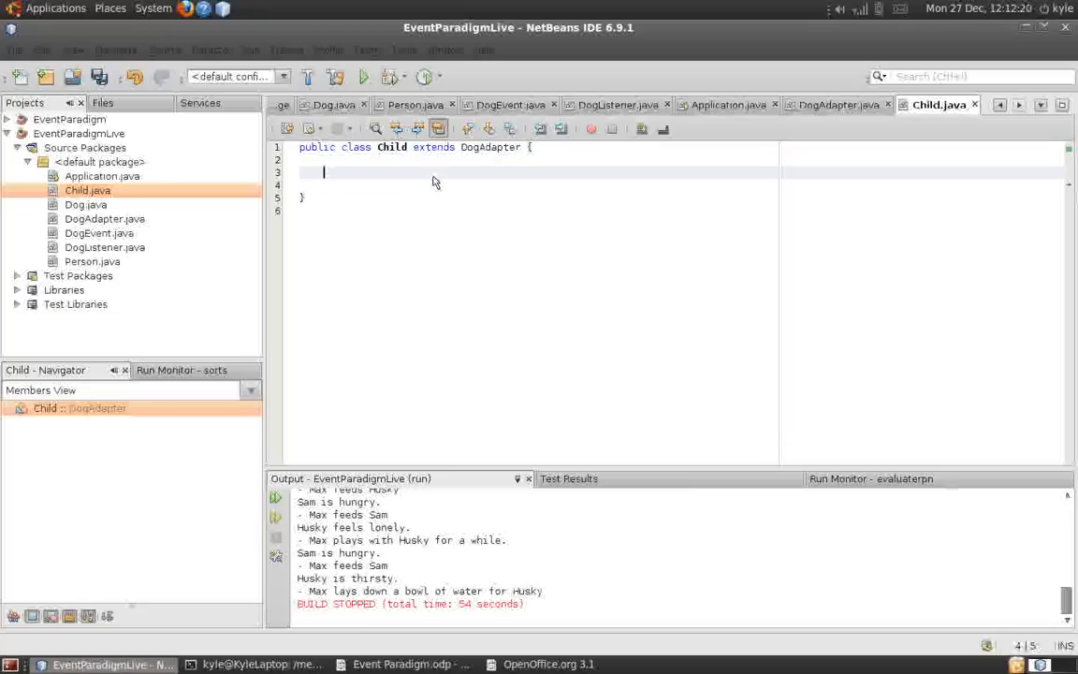
pyautogui.press('Down')
# Step: Remove the extends DogAdapter clause, tidy the brace spacing and save Child.java
pyautogui.click(409, 148)
pyautogui.moveTo(413, 148); pyautogui.dragTo(520, 148)
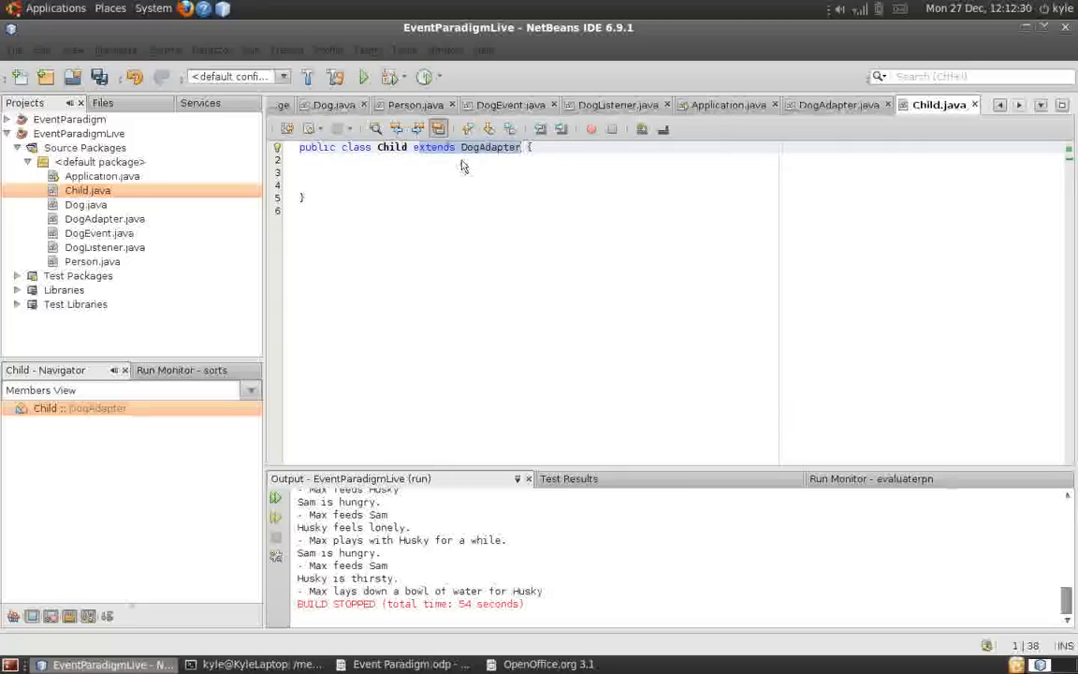
pyautogui.click(418, 167)
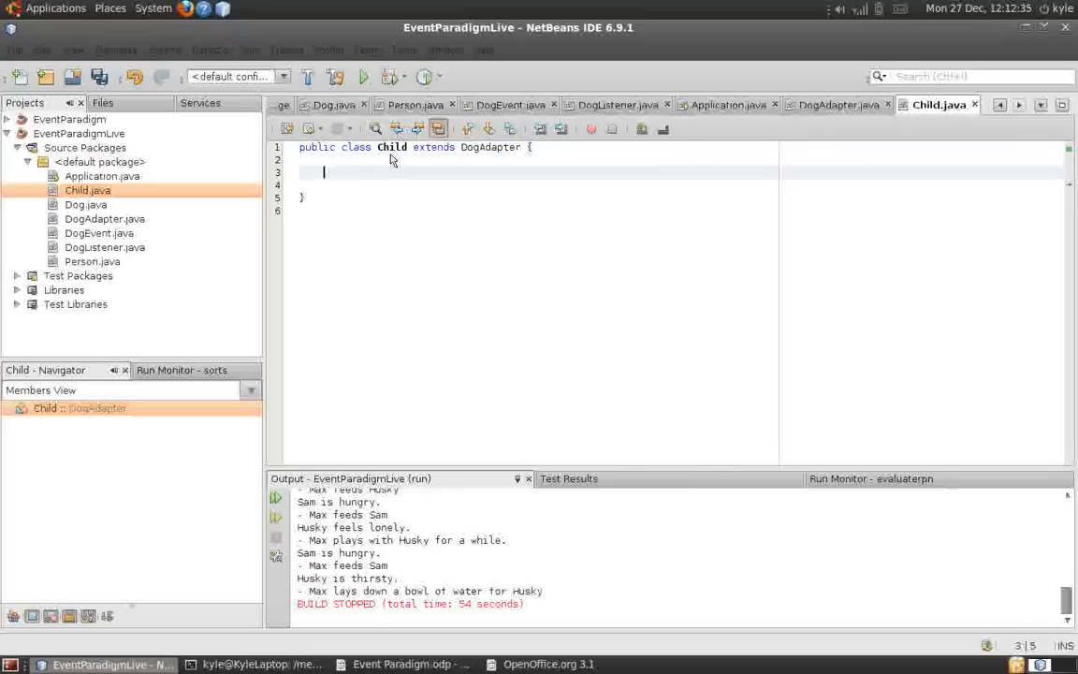
pyautogui.doubleClick(432, 147)
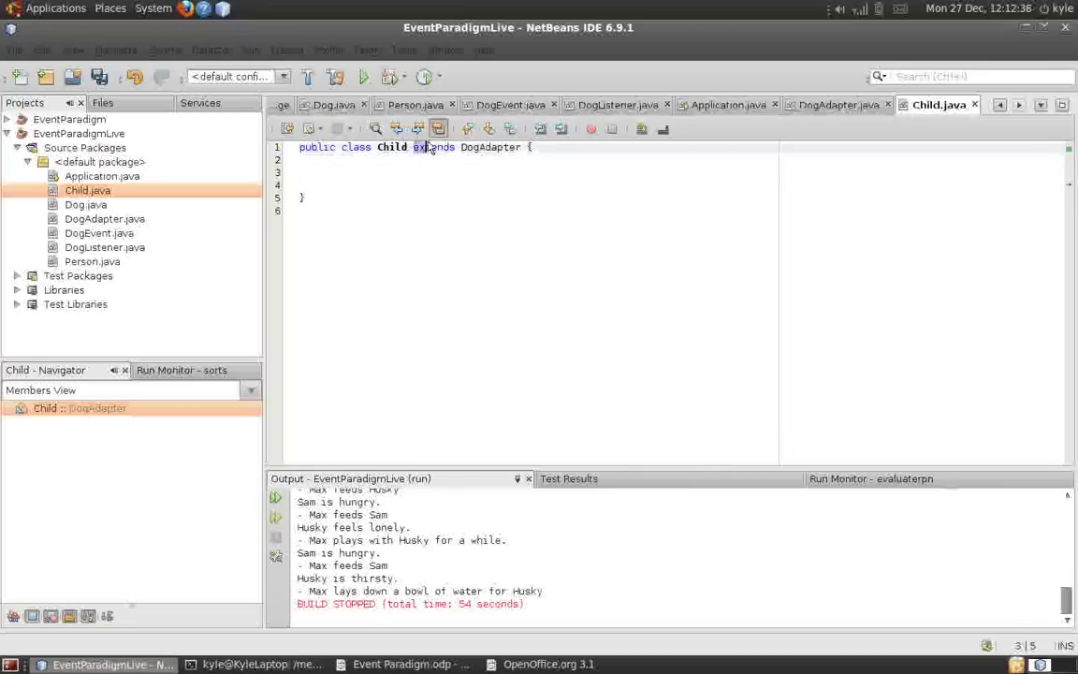
pyautogui.keyDown('shift'); pyautogui.click(520, 148); pyautogui.keyUp('shift')
pyautogui.click(522, 147)
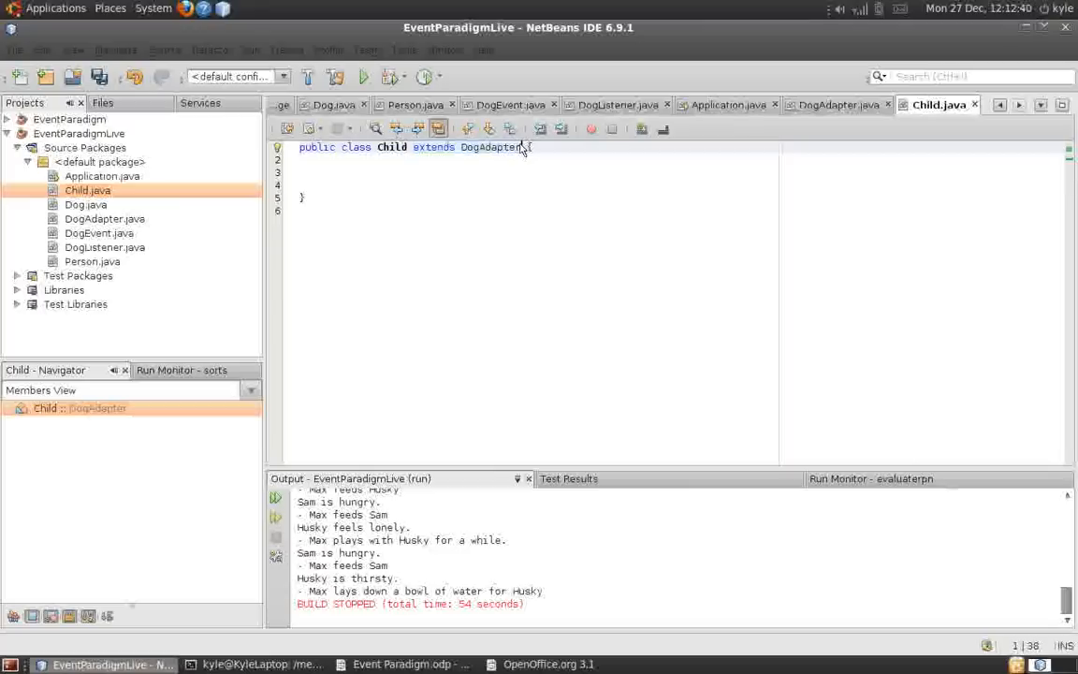
pyautogui.hotkey('ctrl', 'shift', 'Left')
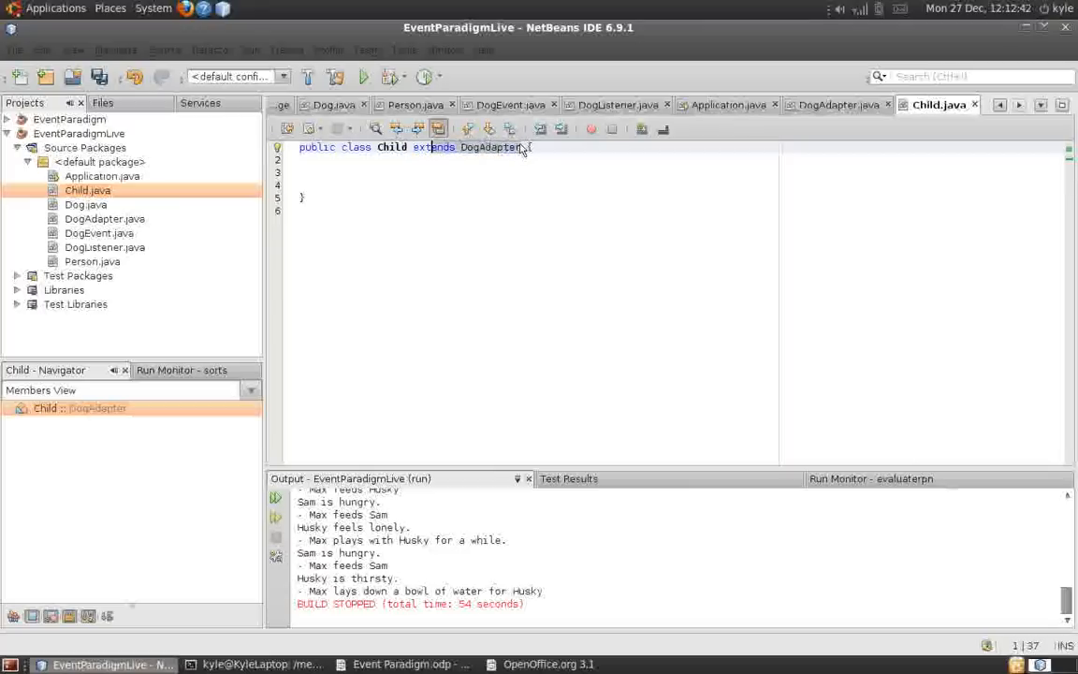
pyautogui.hotkey('ctrl', 'shift', 'Left')
pyautogui.press('BackSpace')
pyautogui.hotkey('ctrl', 's')
pyautogui.press('BackSpace')
pyautogui.hotkey('ctrl', 's')
# Step: Declare a private DogAdapter listener field as an anonymous class and begin its dogSleeps(DogEvent e) override
pyautogui.click(522, 171)
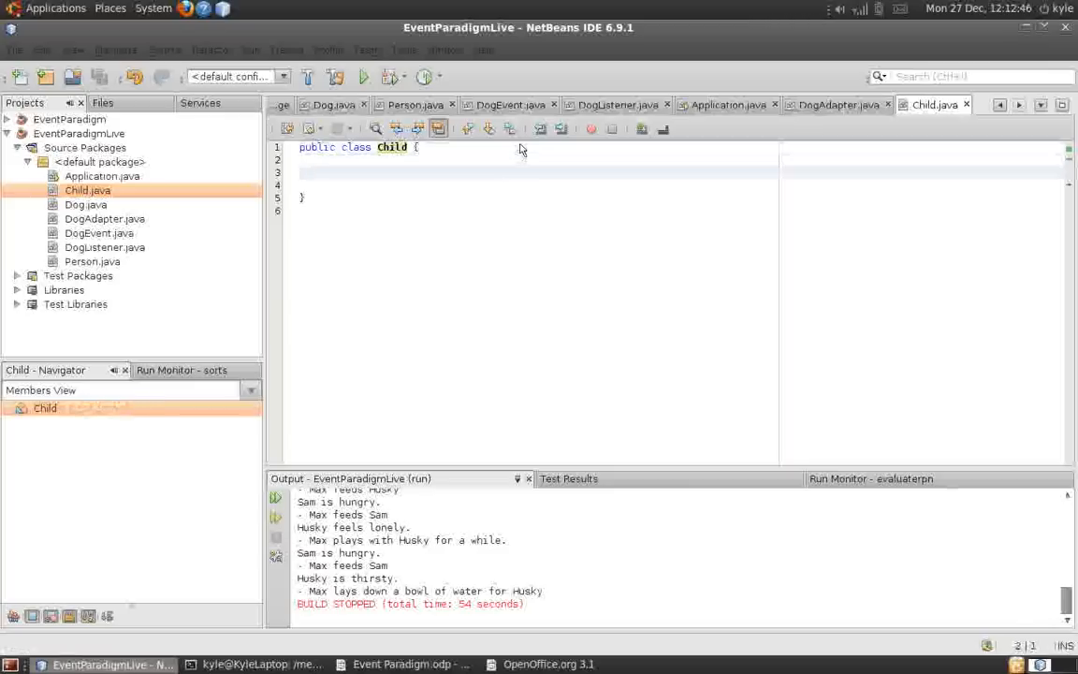
pyautogui.write('rivate ')
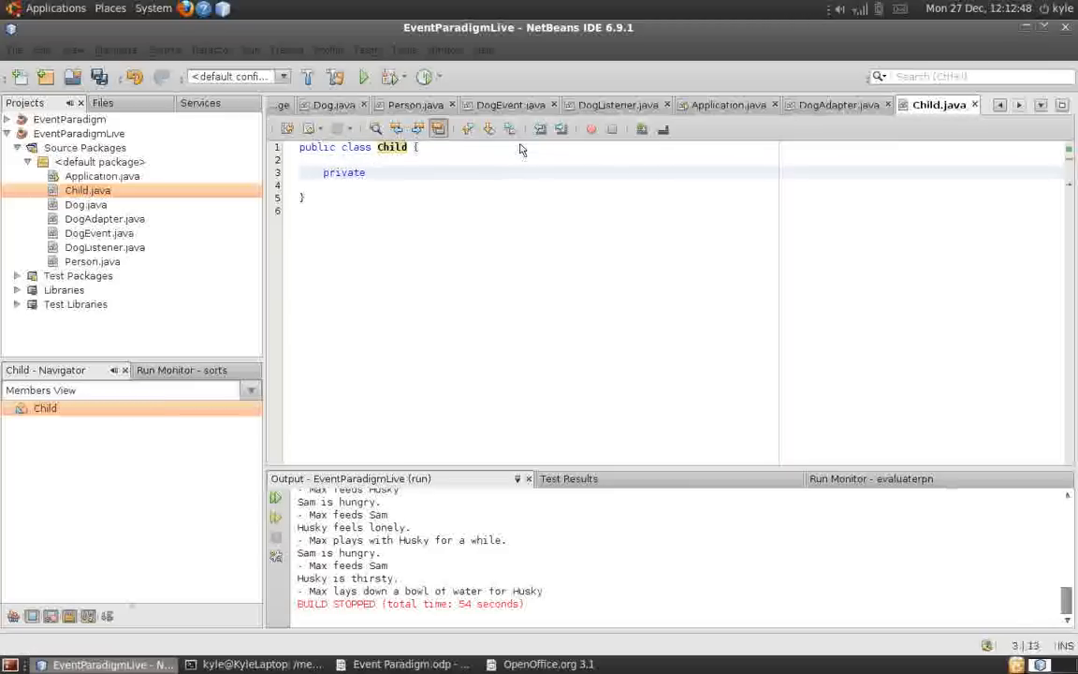
pyautogui.write('DogAdapter ')
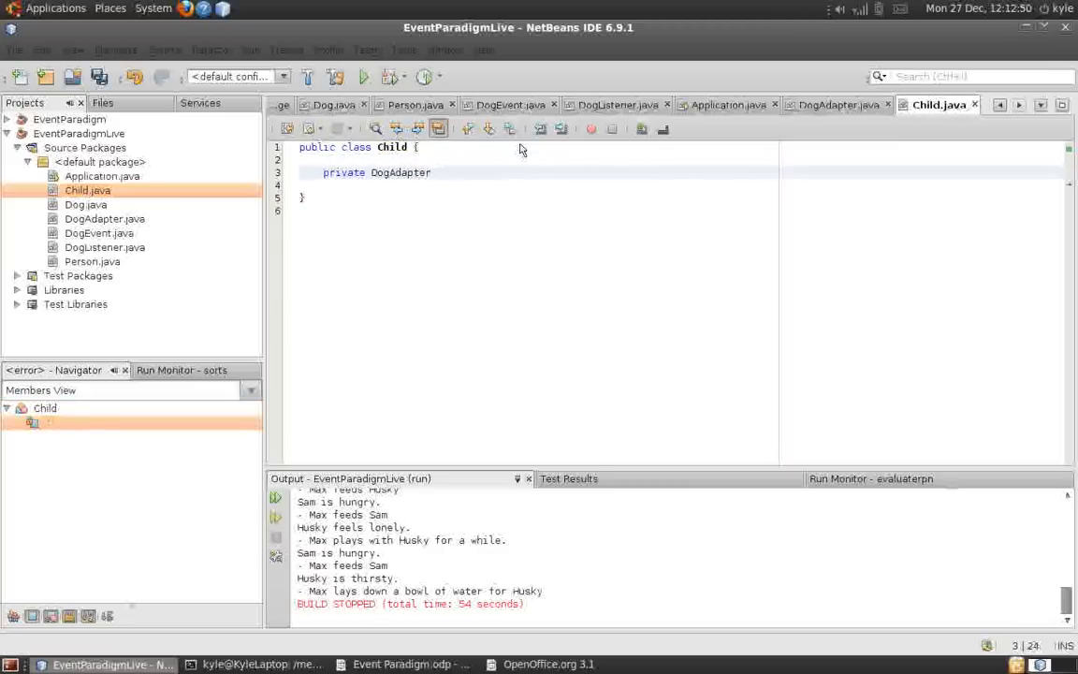
pyautogui.write('lsitener')
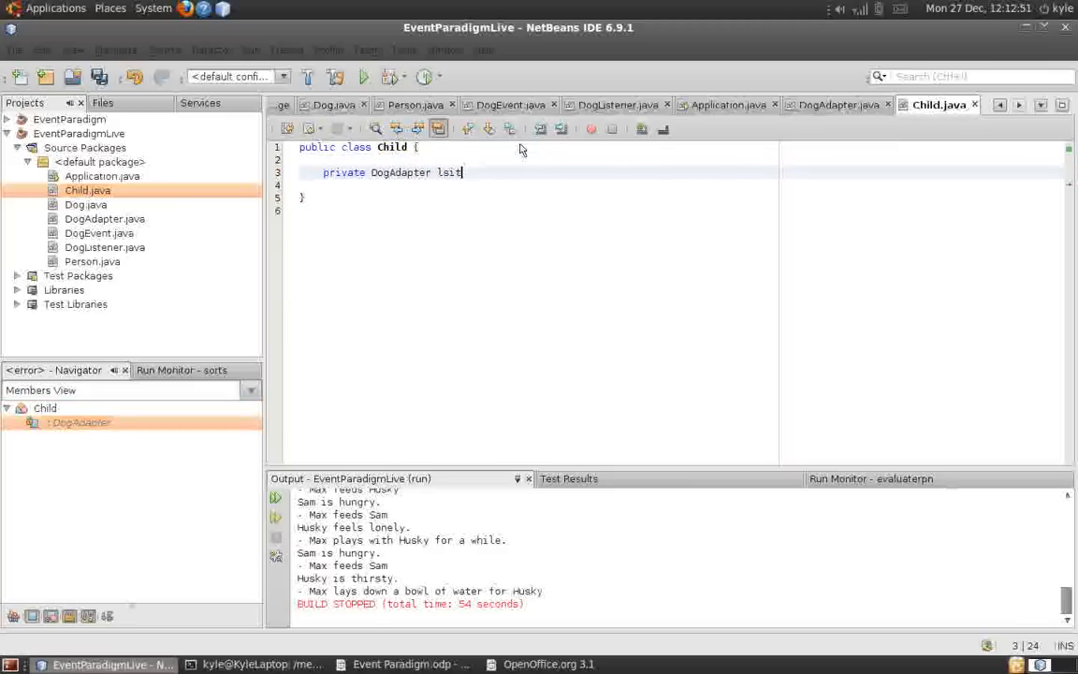
pyautogui.press('BackSpace')
pyautogui.press('BackSpace')
pyautogui.press('BackSpace')
pyautogui.write('istener = new ')
pyautogui.write('DogAdapter() {')
pyautogui.press('Return')
pyautogui.hotkey('ctrl', 's')
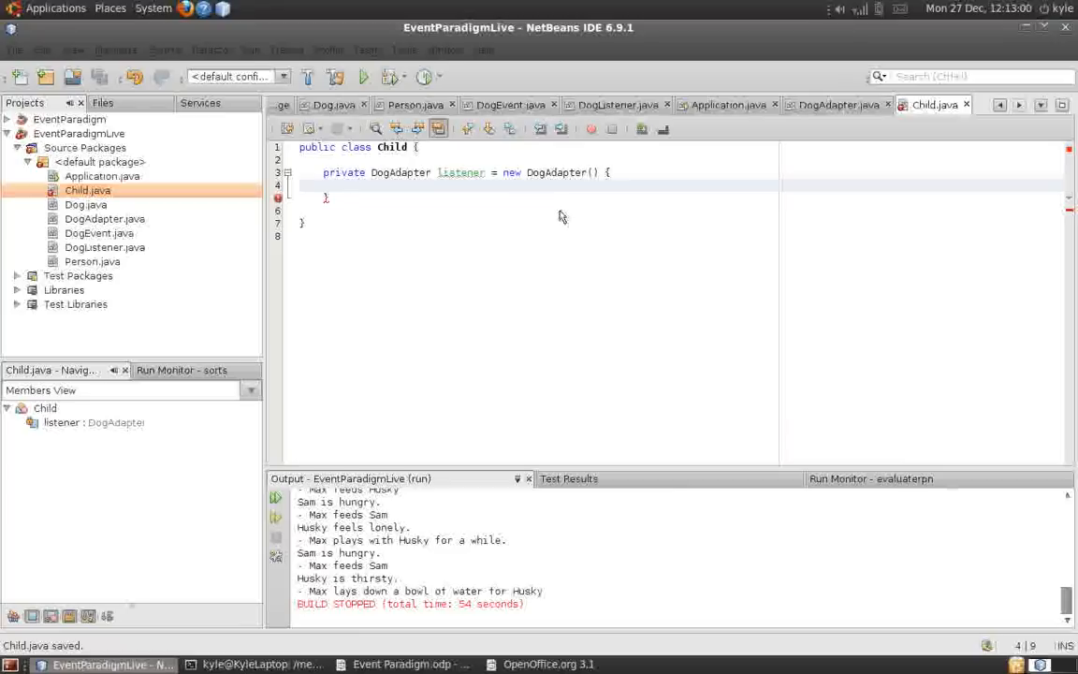
pyautogui.press('Down')
pyautogui.write(';')
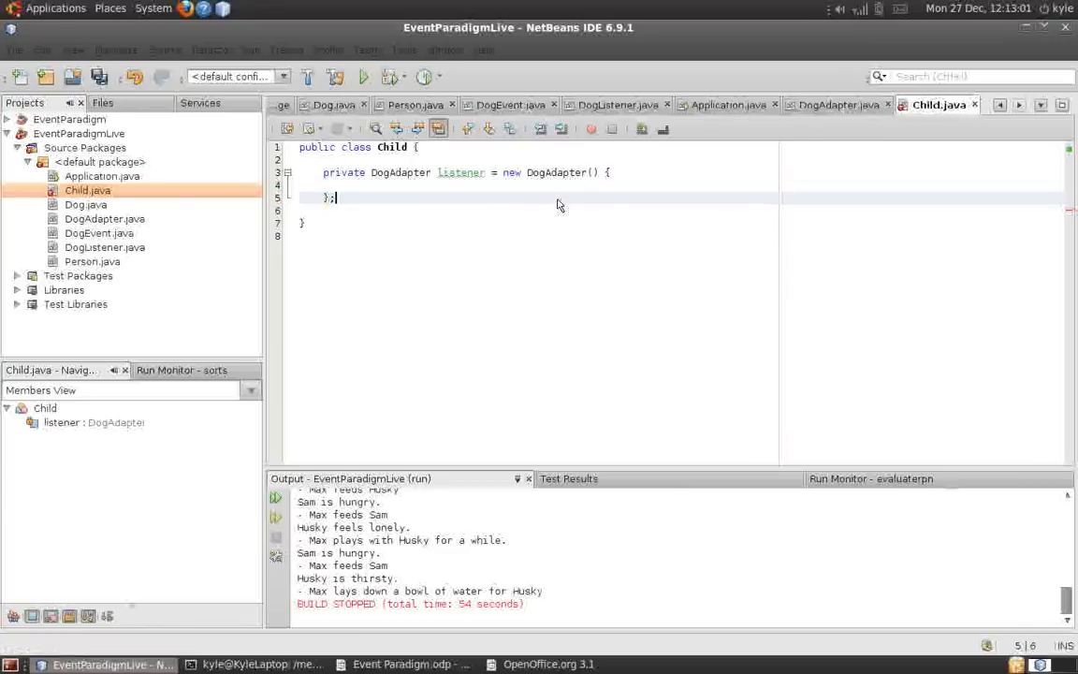
pyautogui.press('Up')
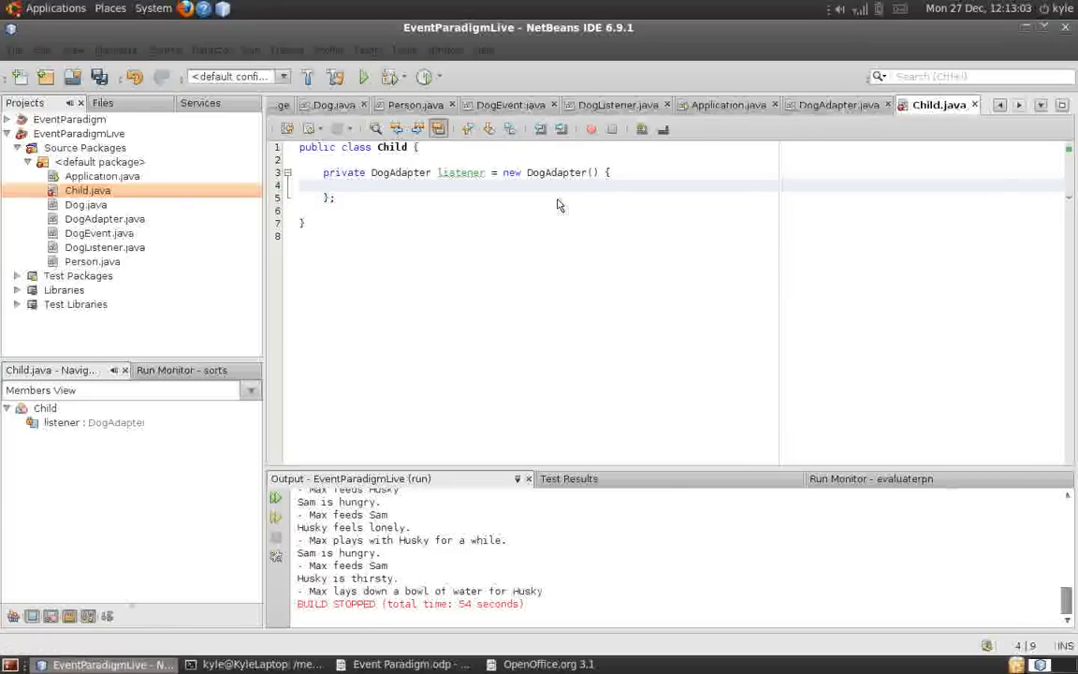
pyautogui.write('blic void dogSleeps(DogEvent e) {')
# Step: Make dogSleeps print name + " pounces on and frightens " + e.getSource().getName(), and save
pyautogui.press('Return')
pyautogui.write('S')
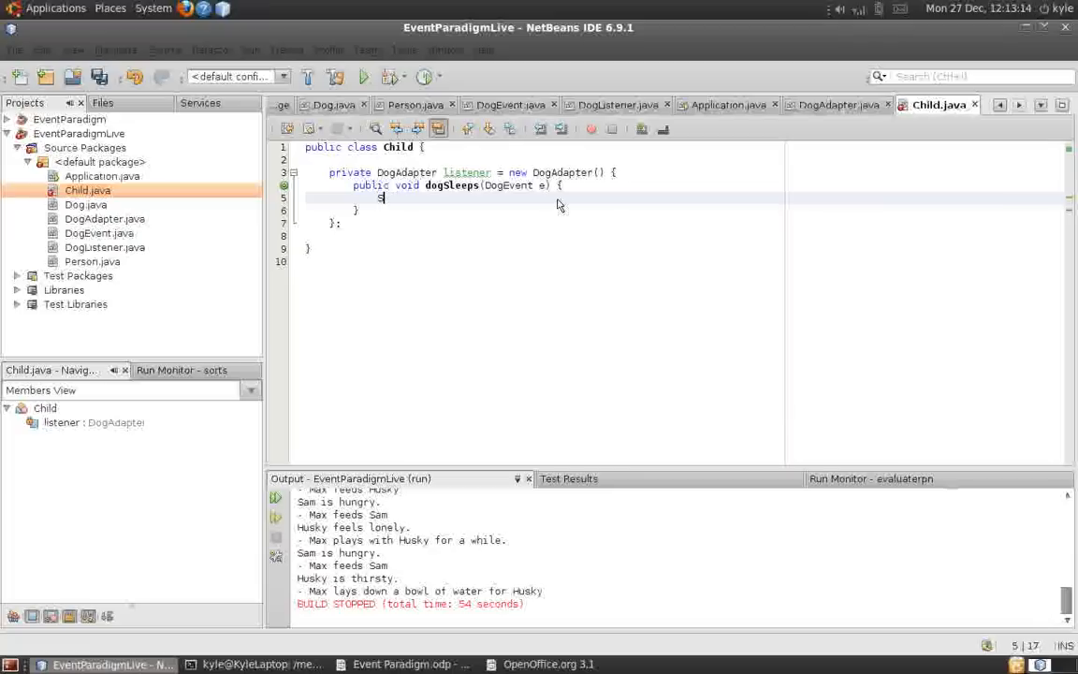
pyautogui.write('steystem.out.println(" - ')
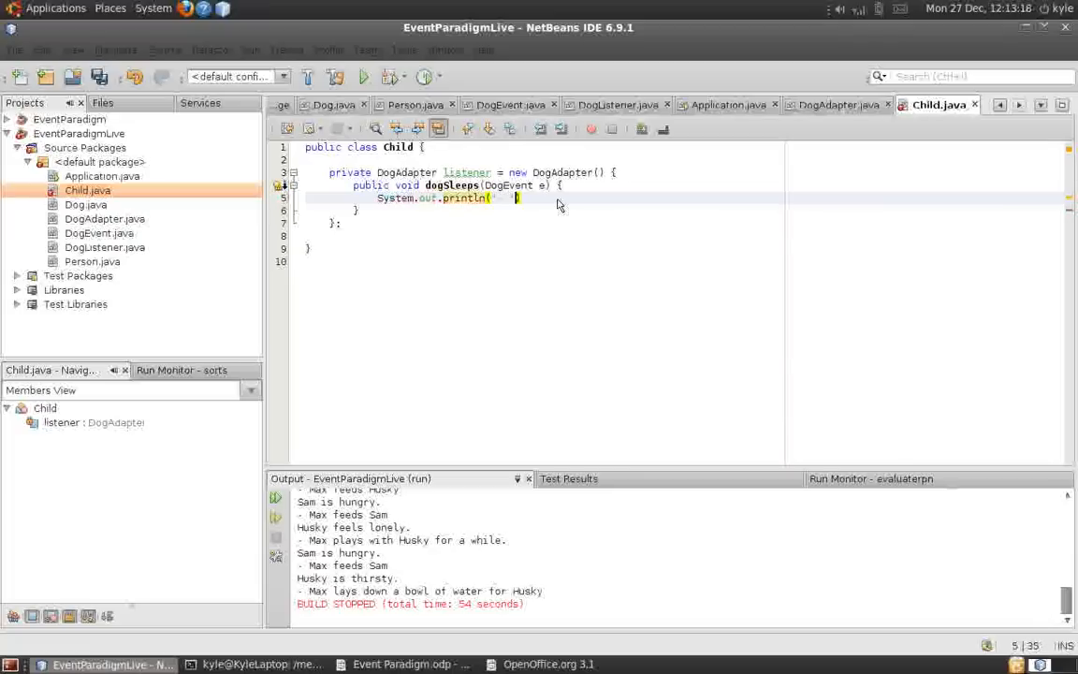
pyautogui.write('me +')
pyautogui.write(' pounces')
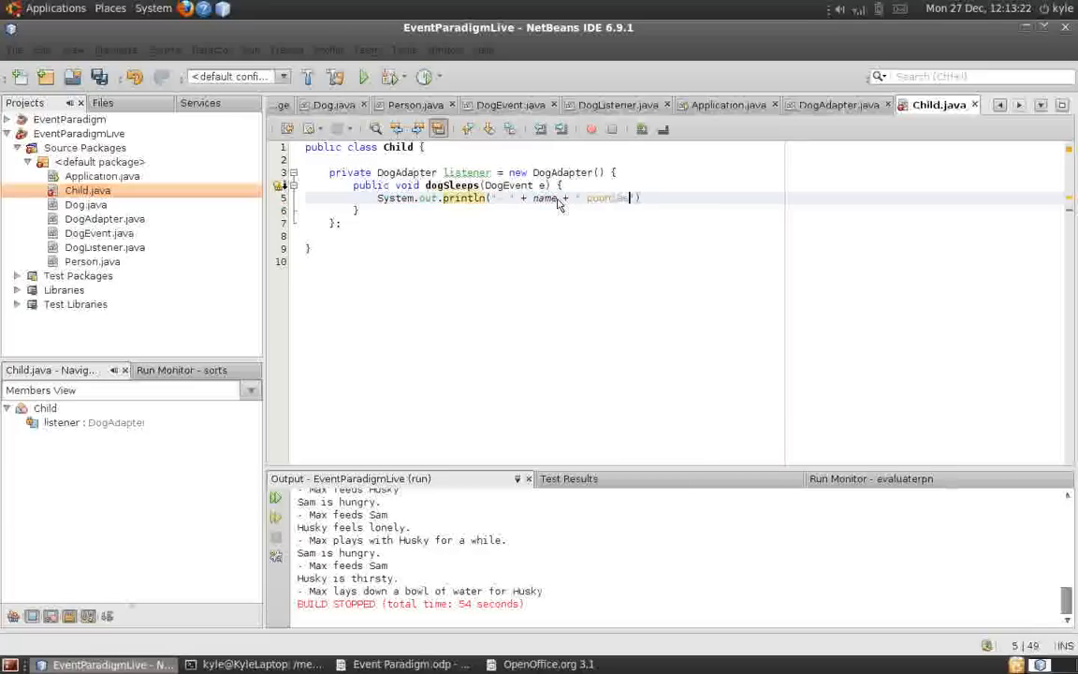
pyautogui.write('ces on and f')
pyautogui.write('rightens the ')
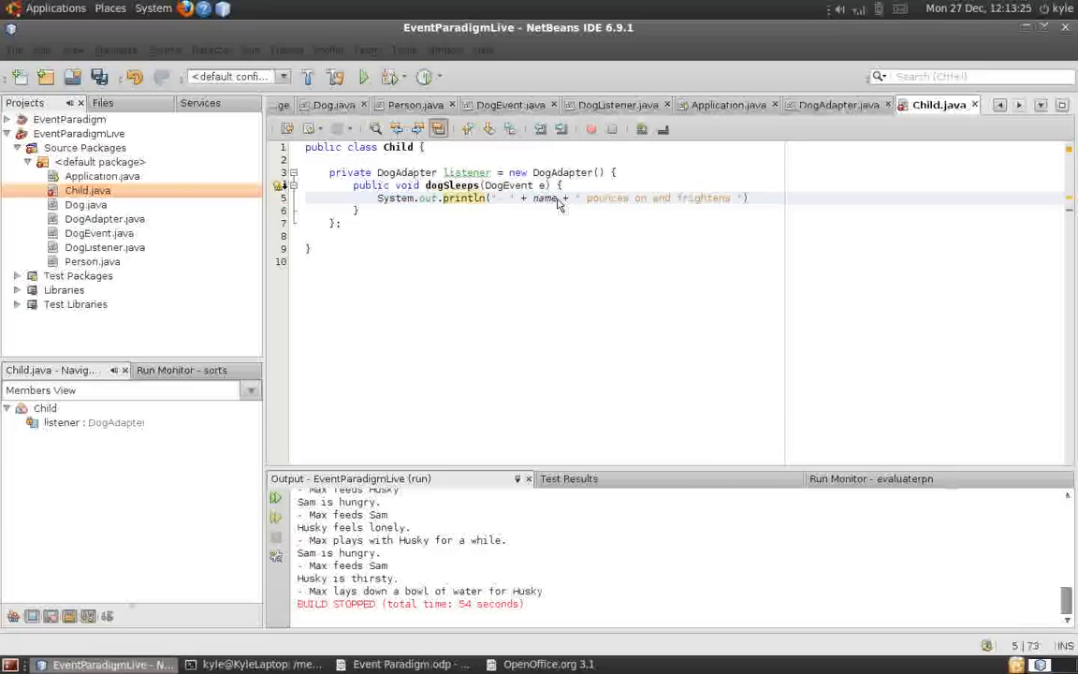
pyautogui.write('" + ')
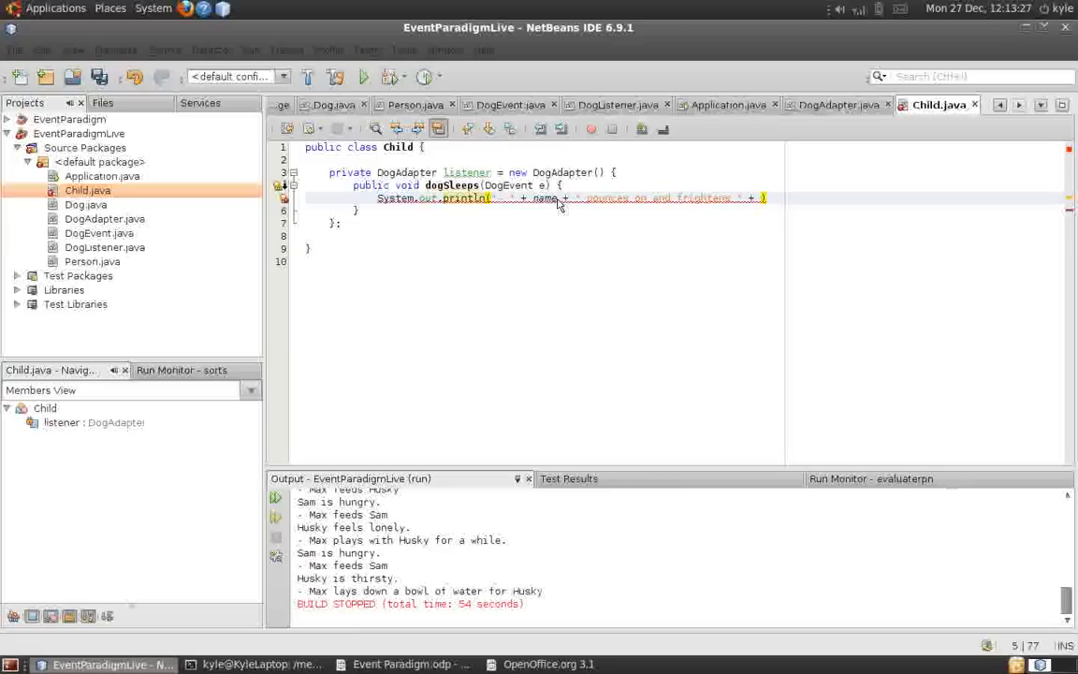
pyautogui.write('e.get')
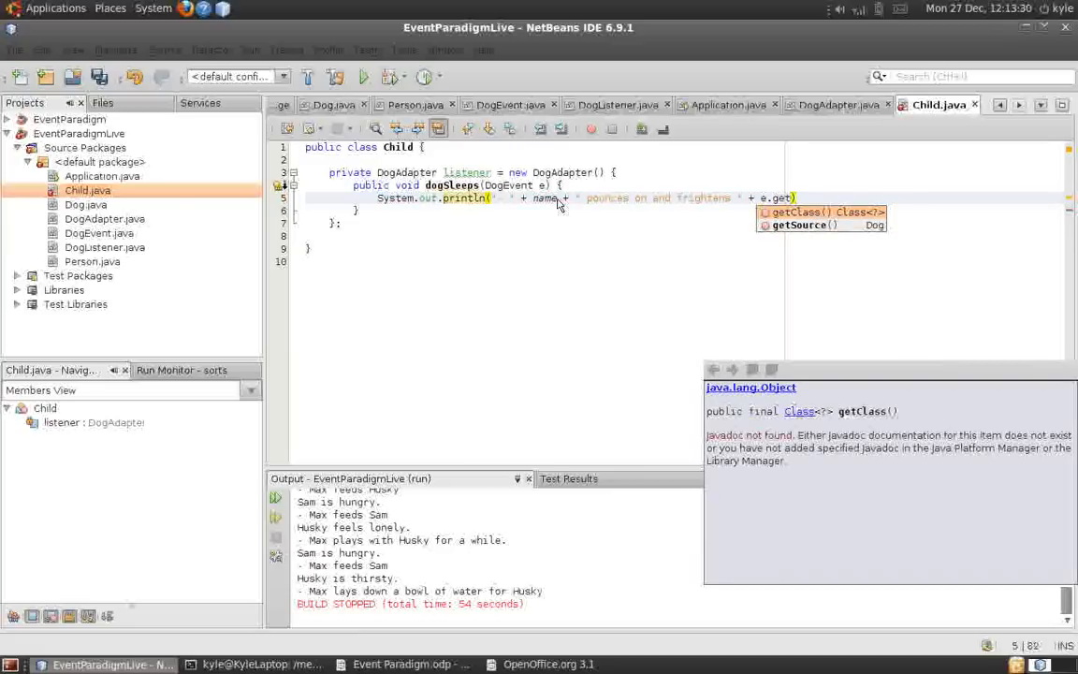
pyautogui.press('Down')
pyautogui.press('Return')
pyautogui.write('.g')
pyautogui.press('Return')
pyautogui.write(');')
pyautogui.hotkey('ctrl', 's')
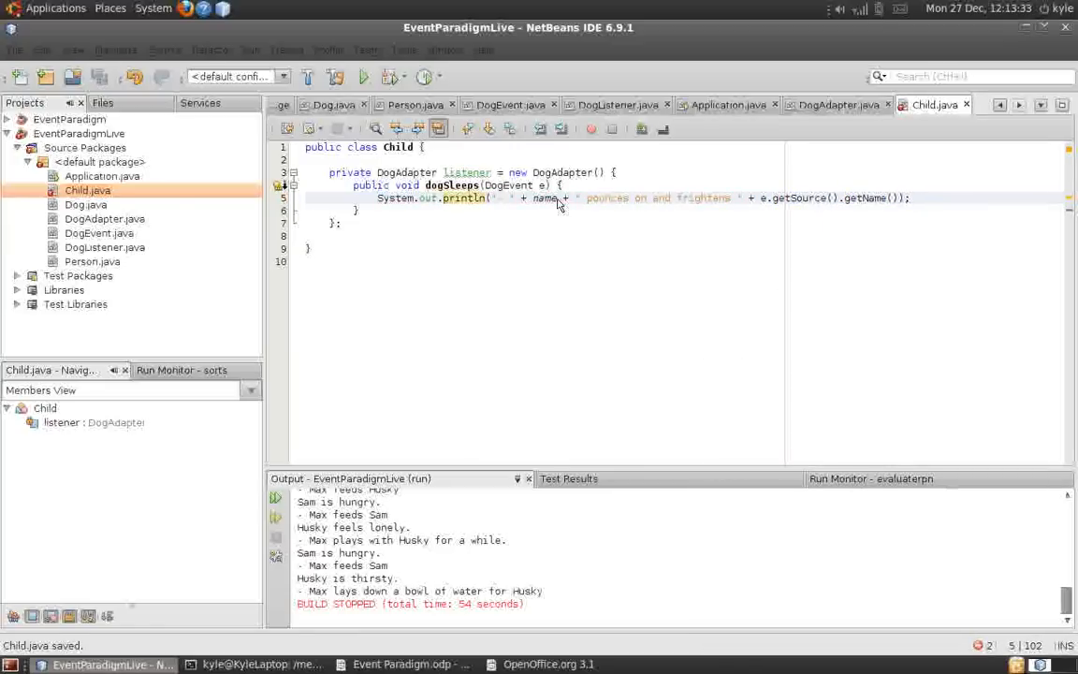
# Step: Review the anonymous DogAdapter and its dogSleeps method lines
pyautogui.press('Down')
pyautogui.press('Down')
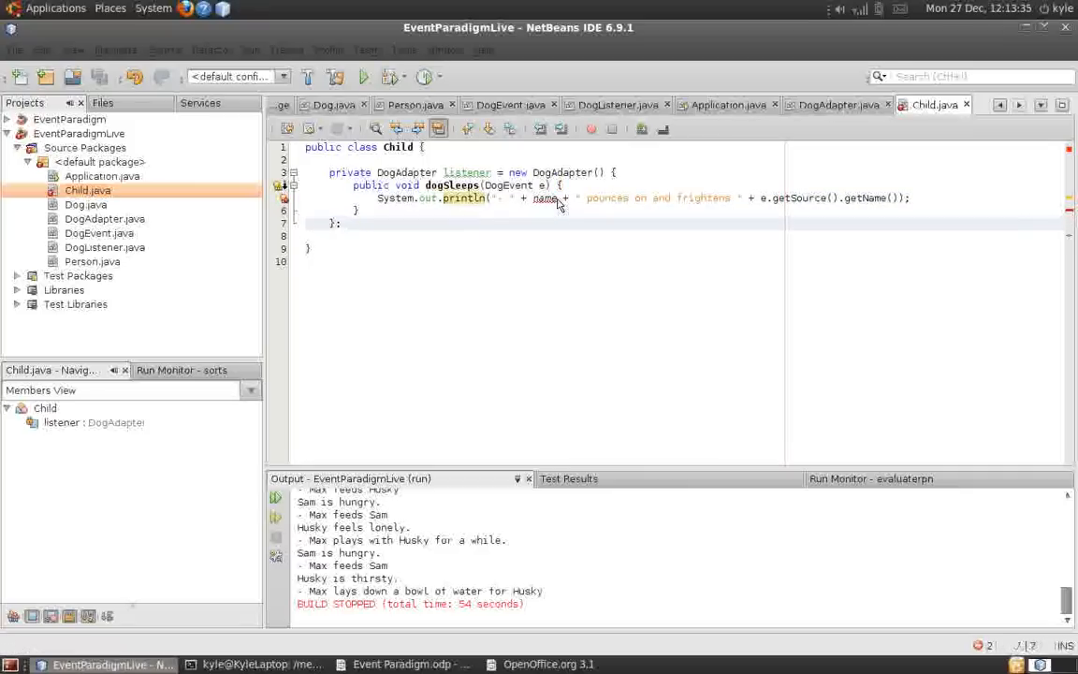
pyautogui.click(555, 174)
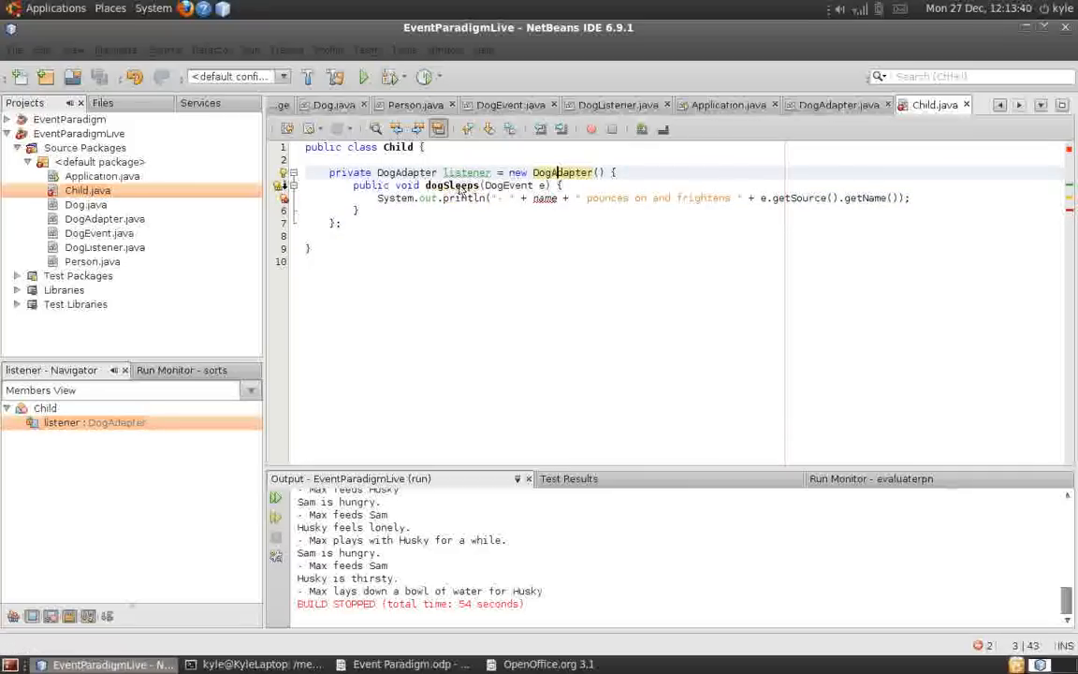
pyautogui.click(371, 211)
pyautogui.moveTo(358, 210); pyautogui.dragTo(308, 185)
pyautogui.click(442, 185)
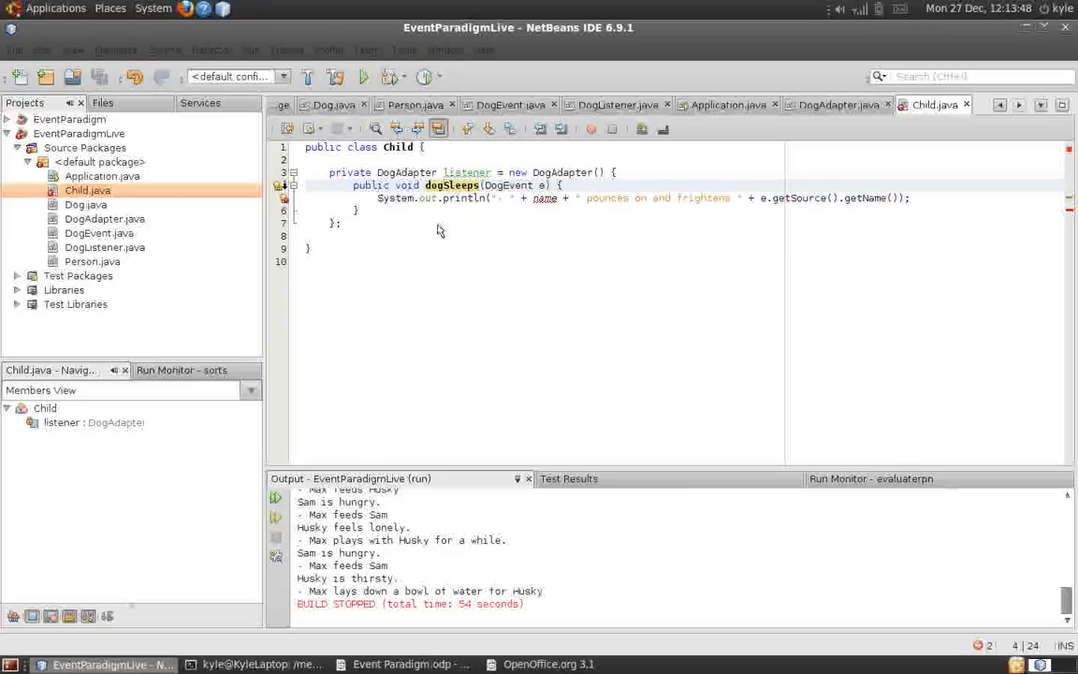
# Step: Add a private String name field below the adapter block
pyautogui.click(394, 222)
pyautogui.press('End')
pyautogui.press('Return')
pyautogui.press('Return')
pyautogui.write('private')
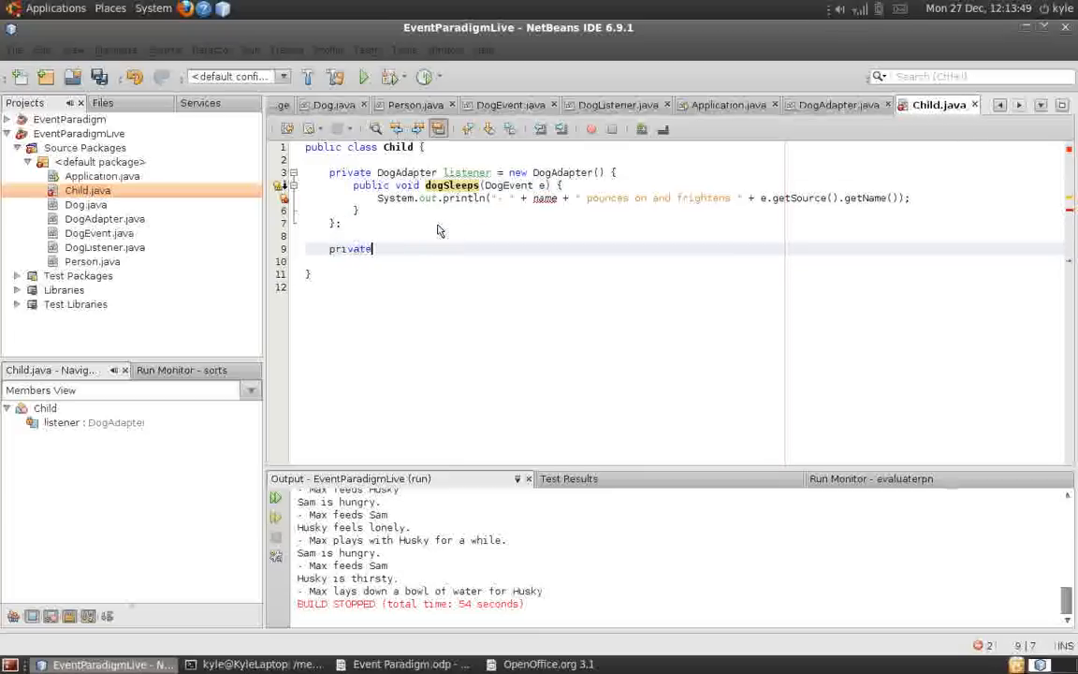
pyautogui.write(' String name;')
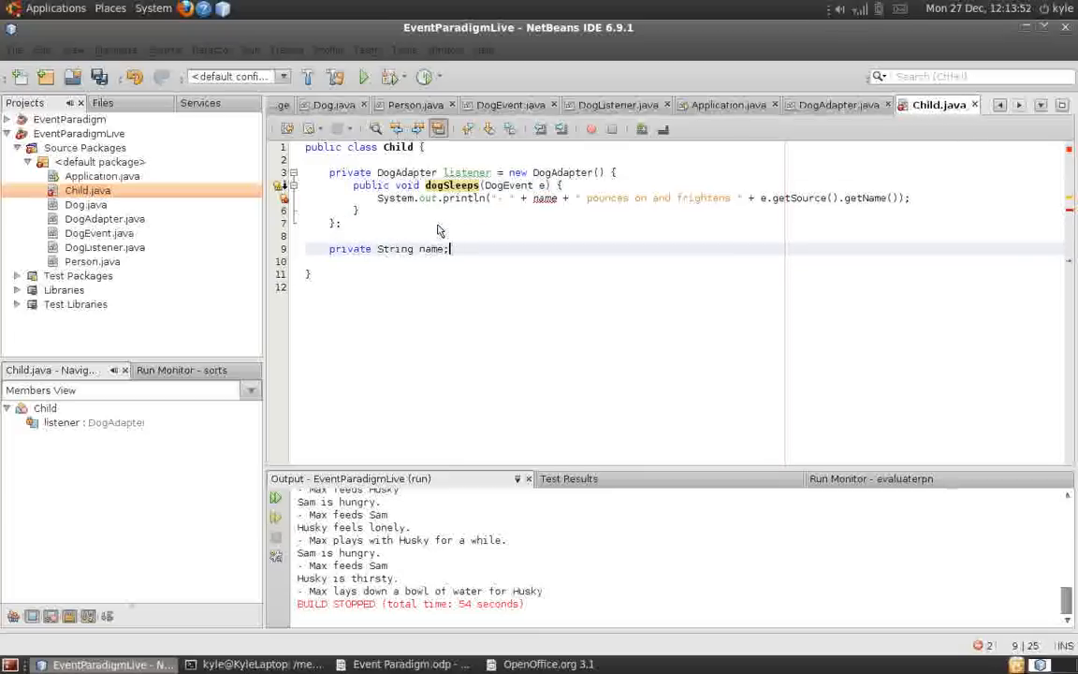
pyautogui.press('Return')
pyautogui.press('Return')
pyautogui.write('p')
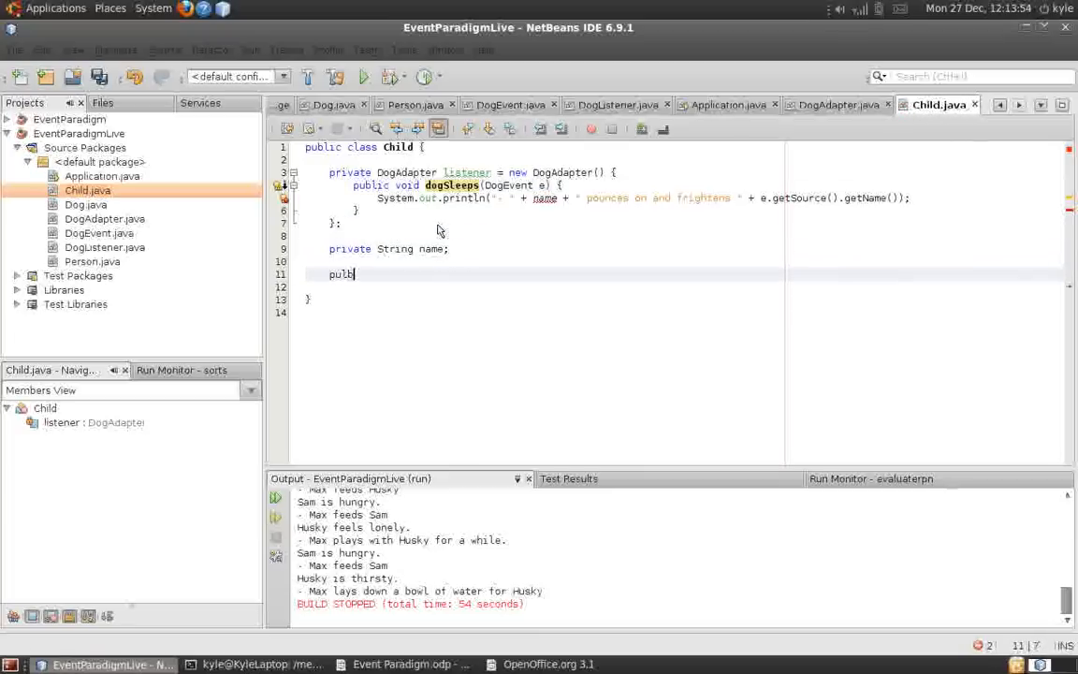
pyautogui.write('ublic Child(String ')
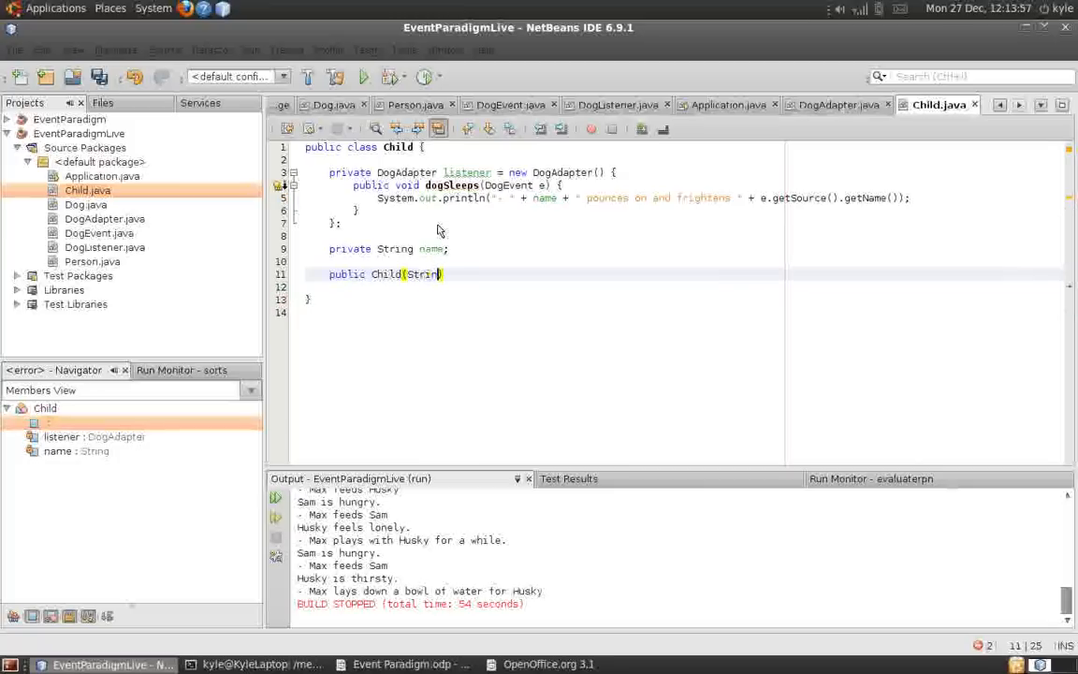
pyautogui.write('name) {')
# Step: Add a Child(String name) constructor storing this.name, save, and return to Application.java
pyautogui.press('Return')
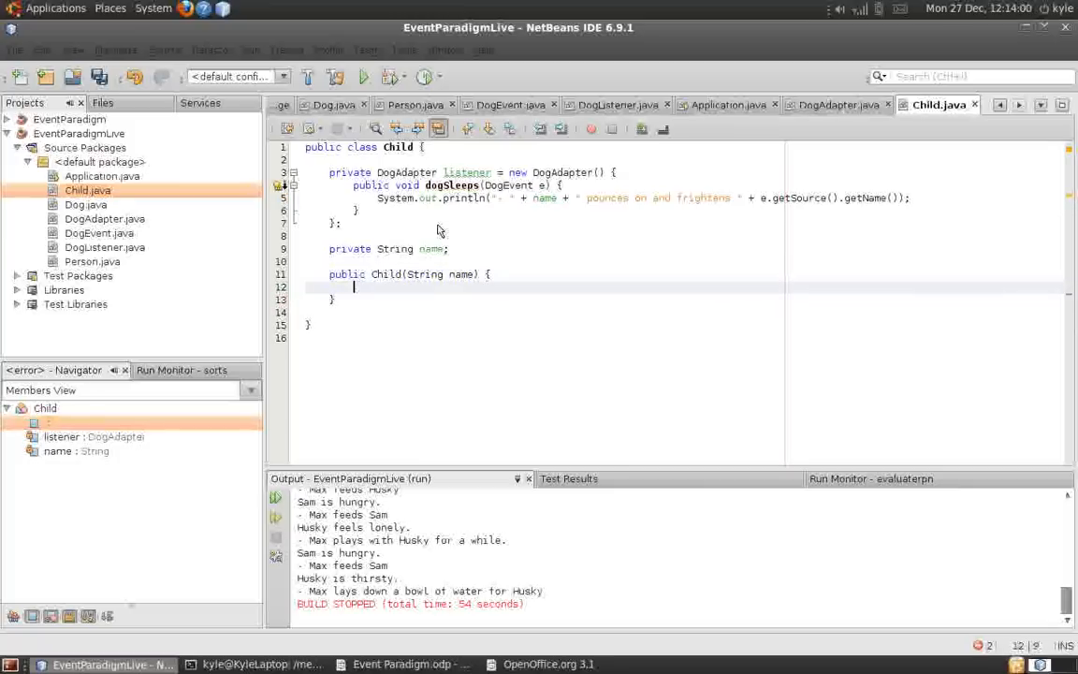
pyautogui.write('this.name = name;')
pyautogui.press('Down')
pyautogui.press('Return')
pyautogui.press('Return')
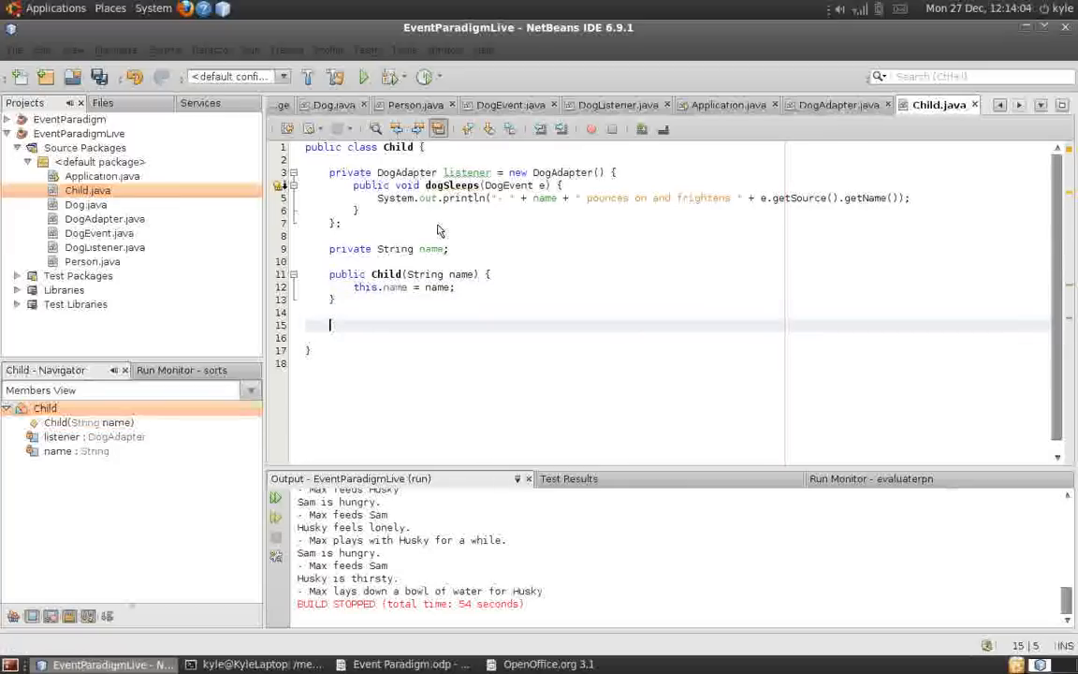
pyautogui.hotkey('ctrl', 's')
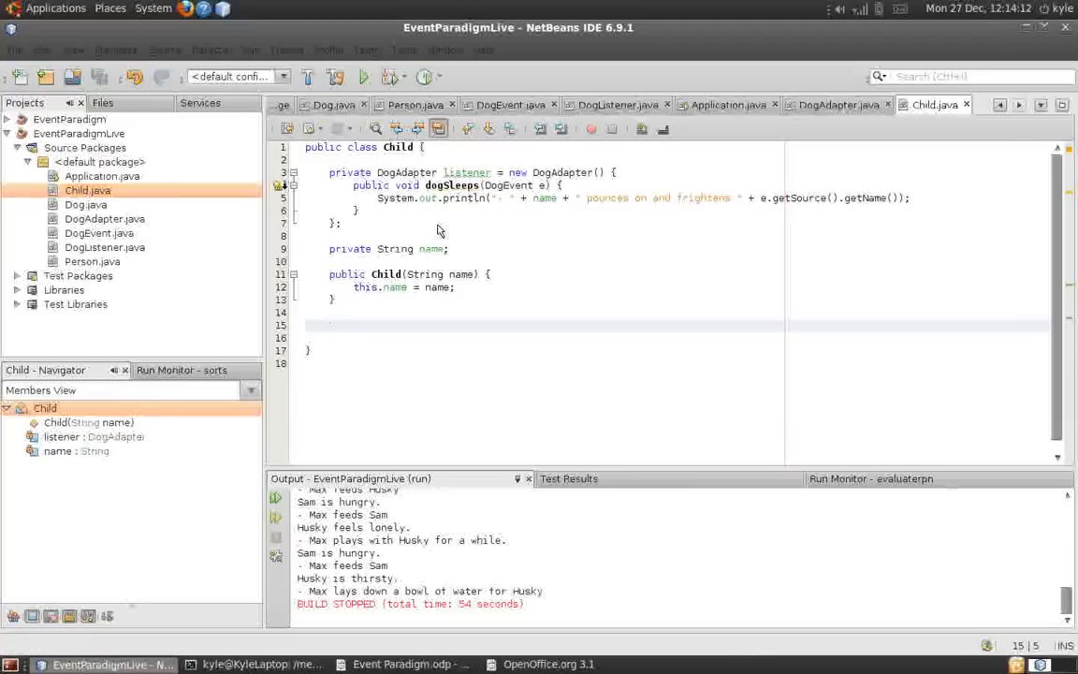
pyautogui.click(425, 148)
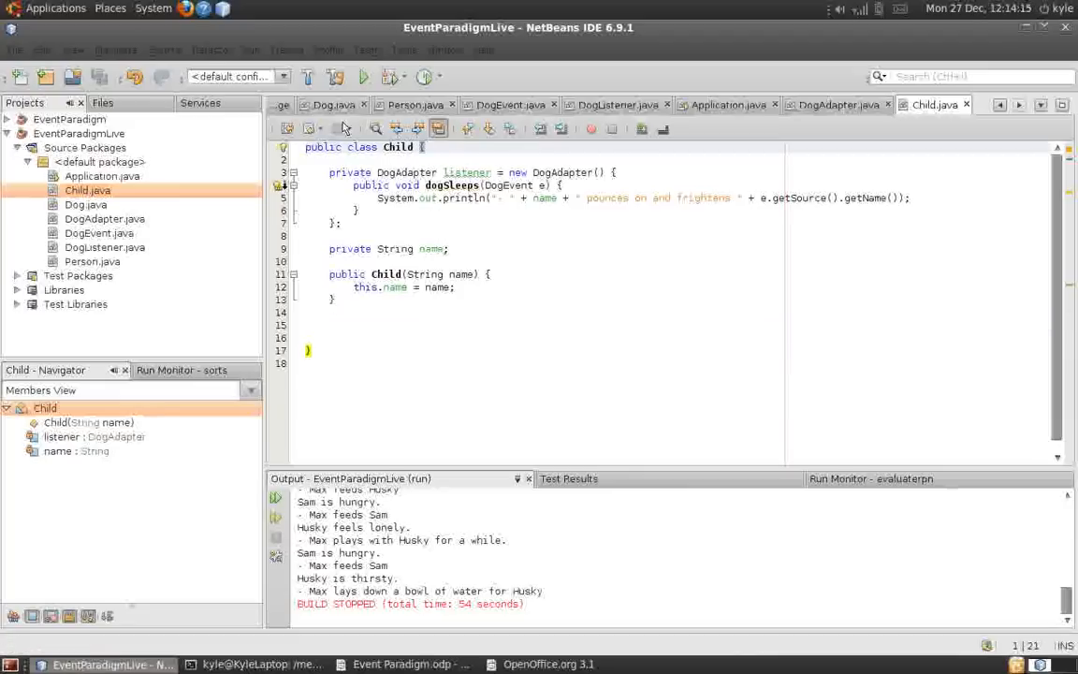
pyautogui.click(728, 105)
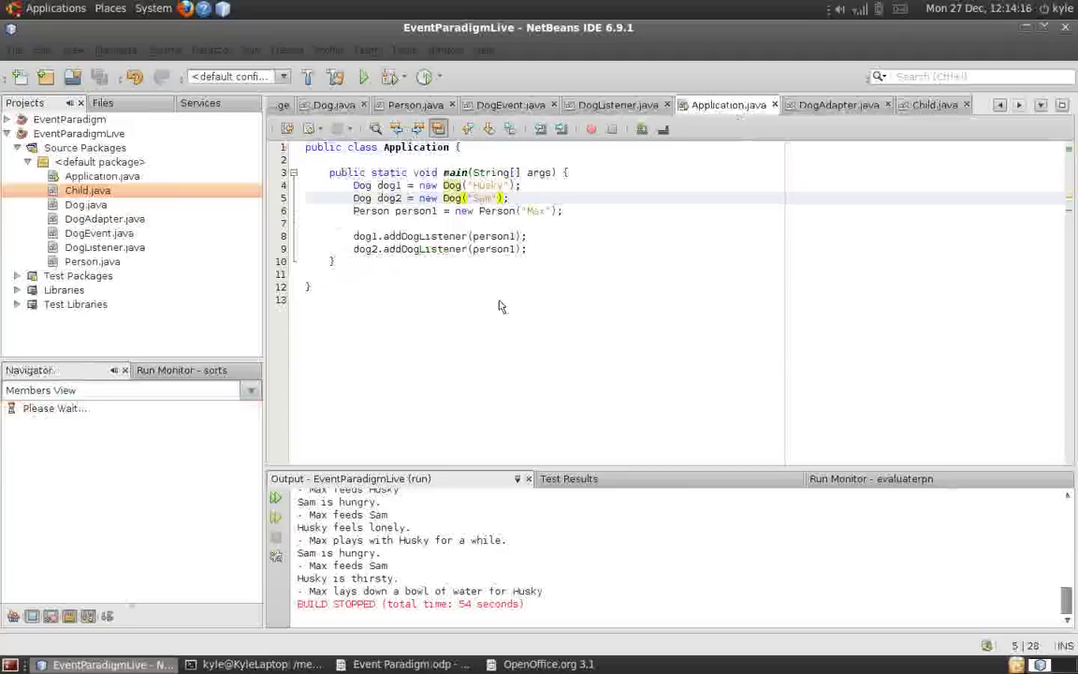
pyautogui.click(390, 198)
pyautogui.click(530, 250)
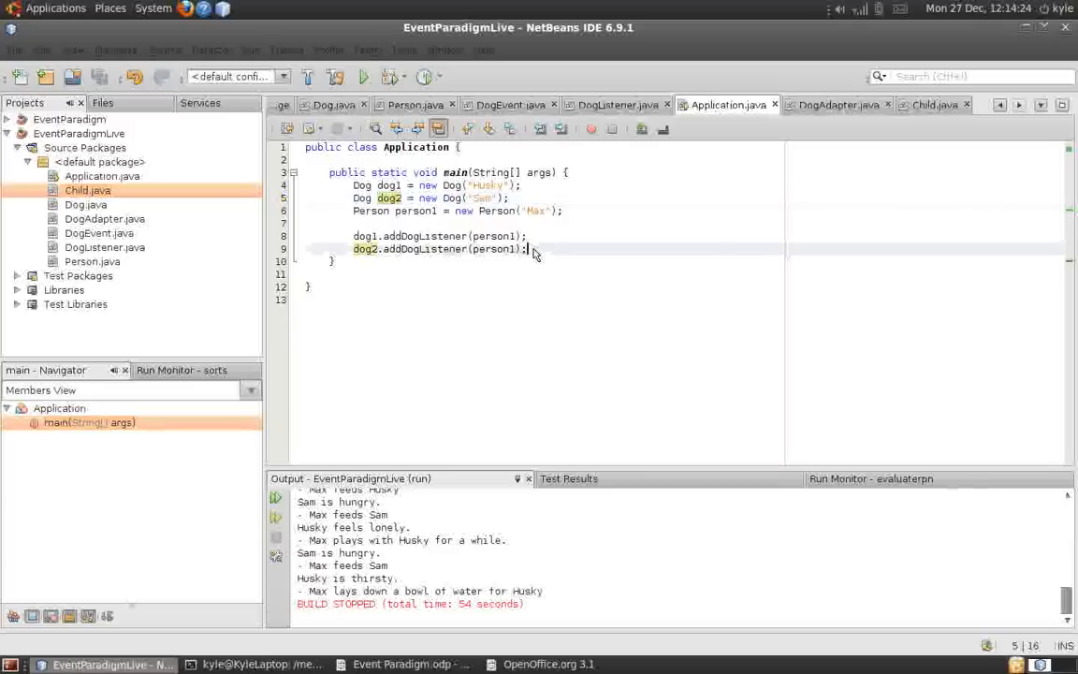
pyautogui.press('Return')
pyautogui.write('dog.')
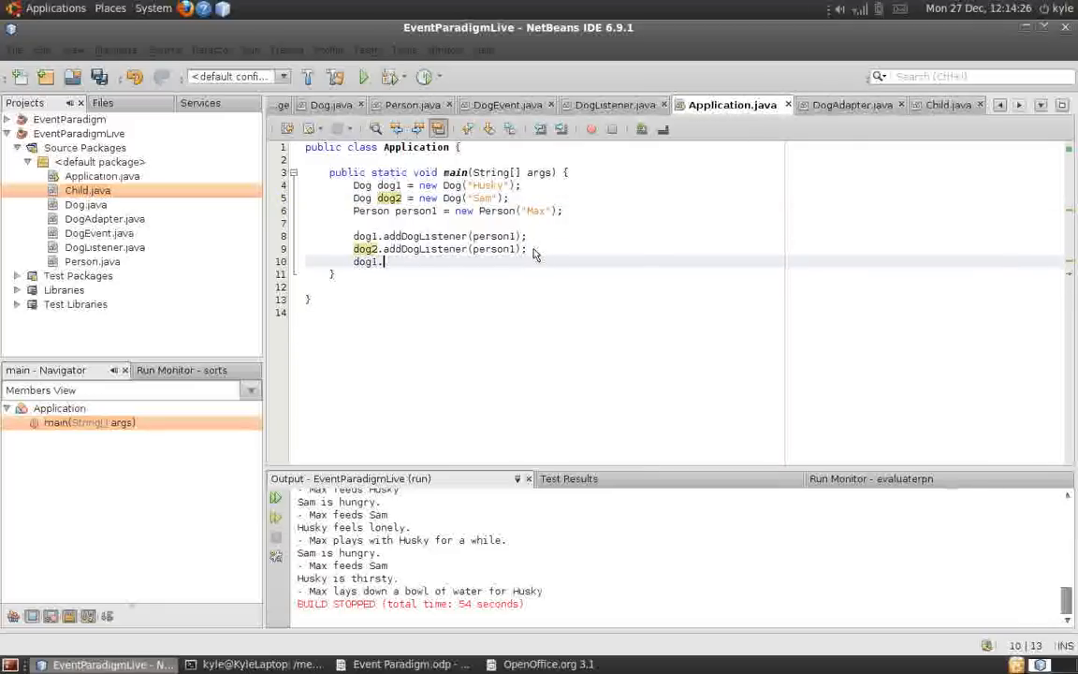
pyautogui.write('addDogL')
pyautogui.press('Return')
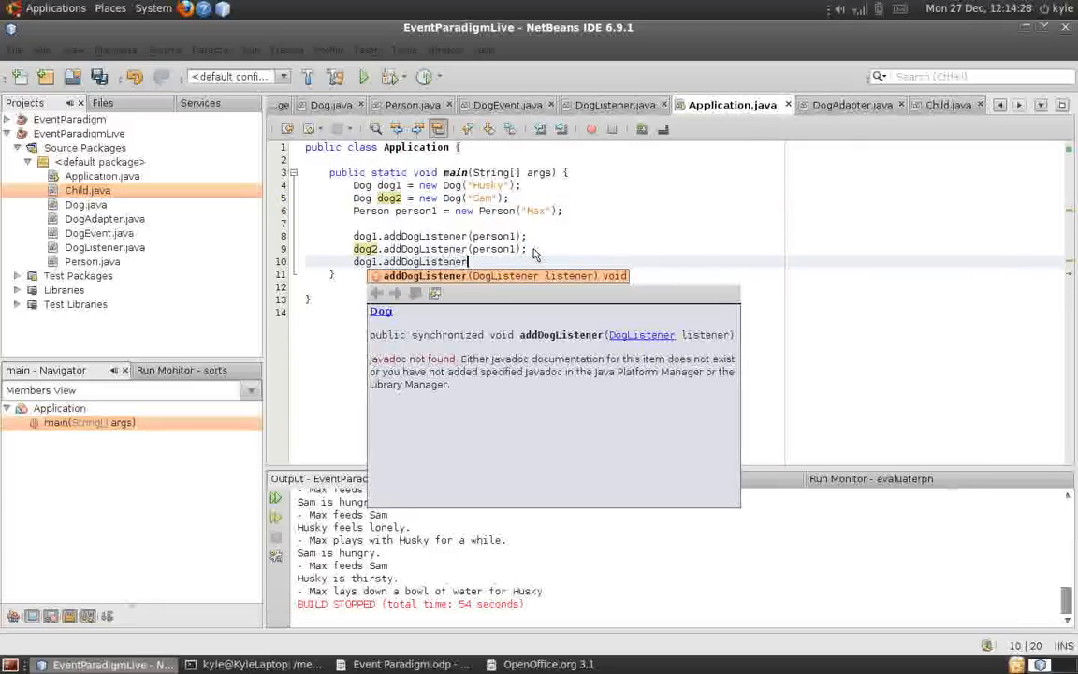
pyautogui.press('Return')
pyautogui.write('person2')
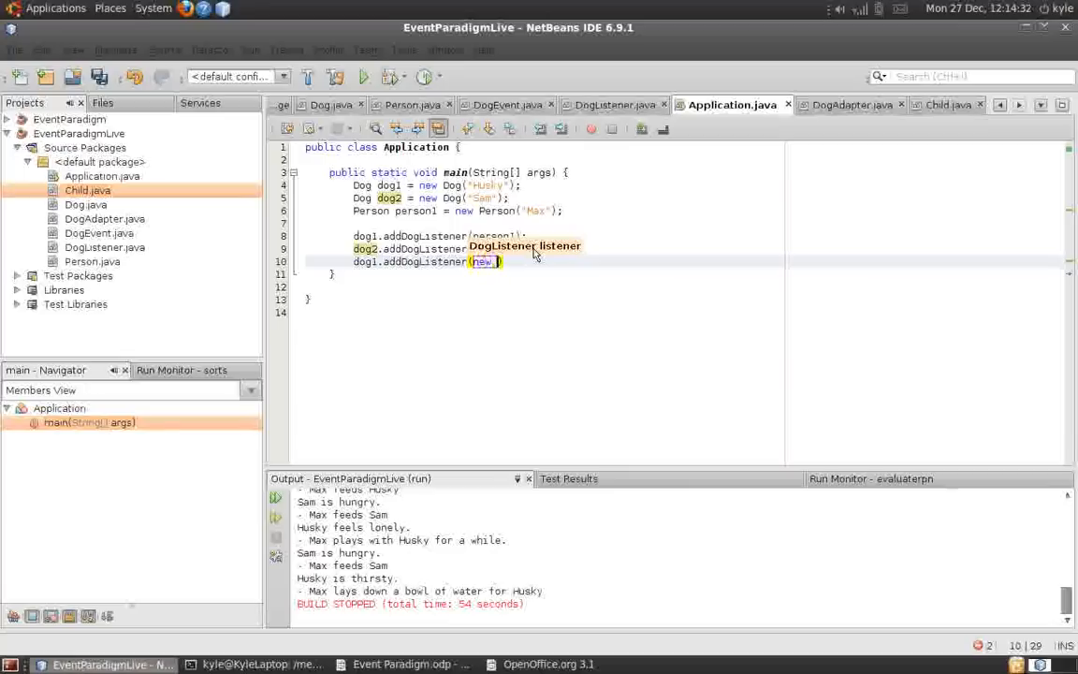
pyautogui.write('("')
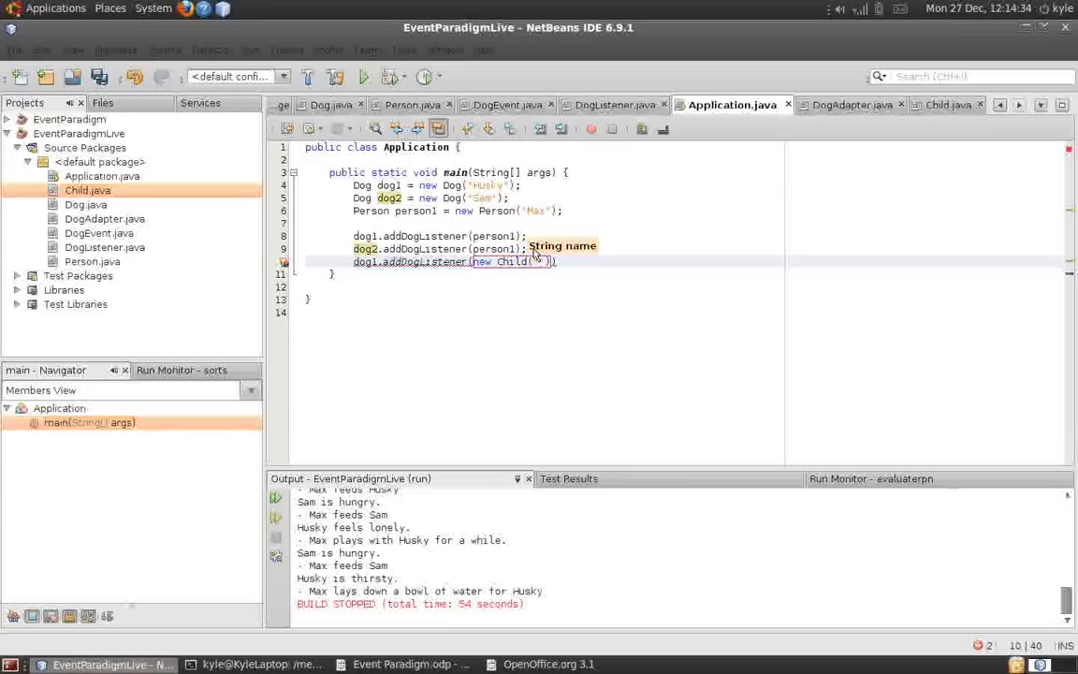
pyautogui.write('Joe"));')
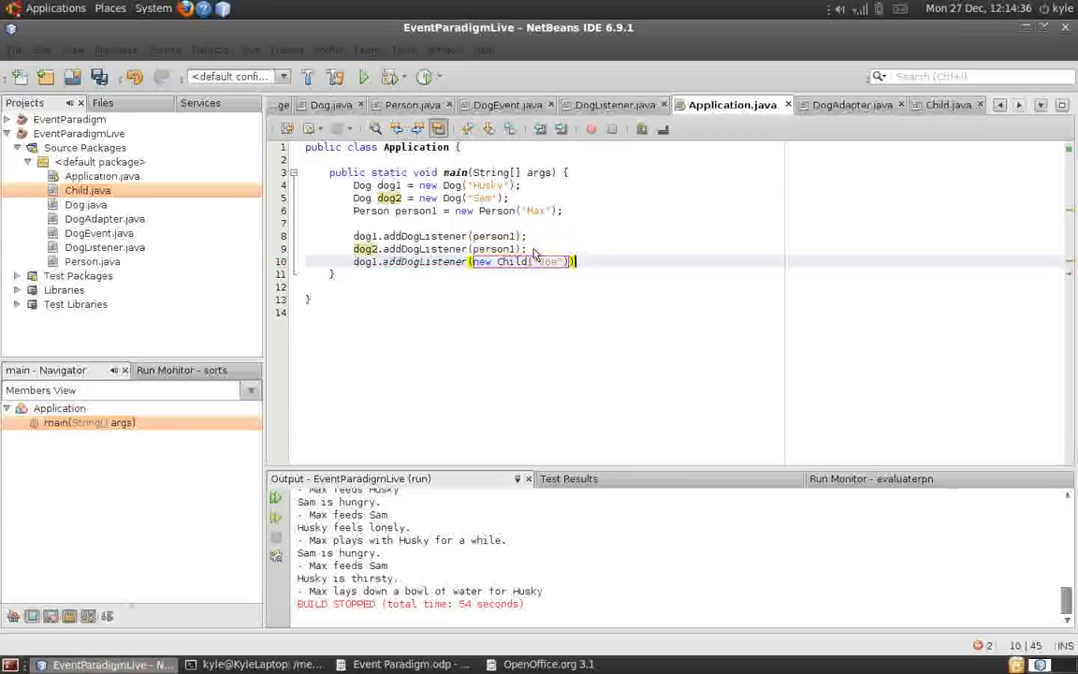
pyautogui.hotkey('ctrl', 's')
pyautogui.moveTo(472, 262); pyautogui.dragTo(569, 267)
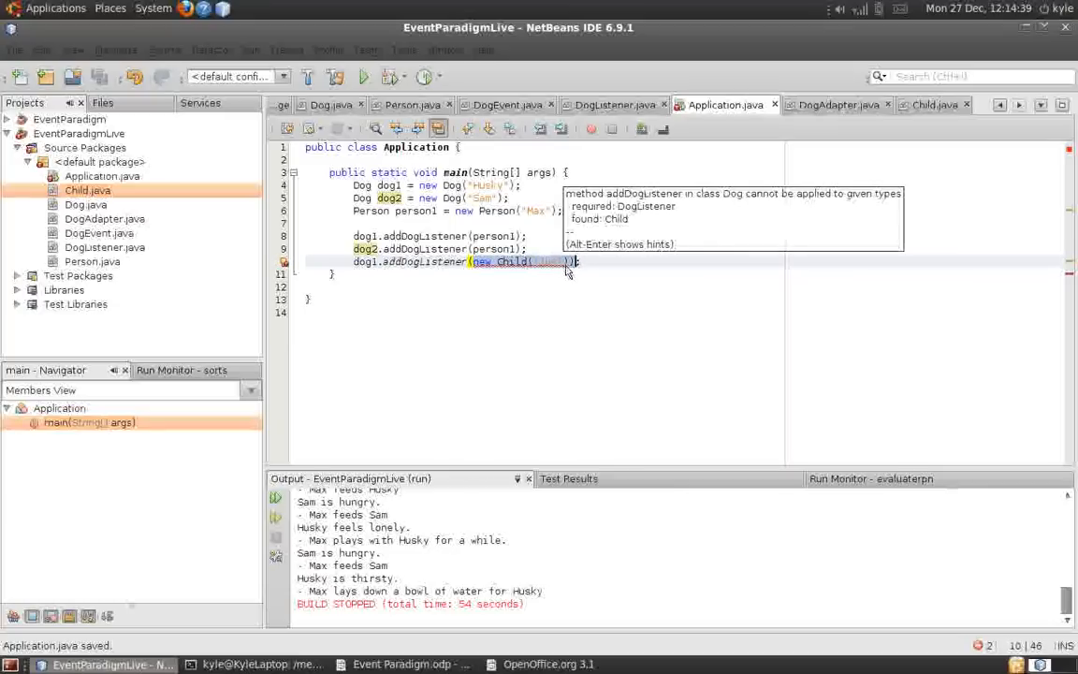
pyautogui.click(569, 266)
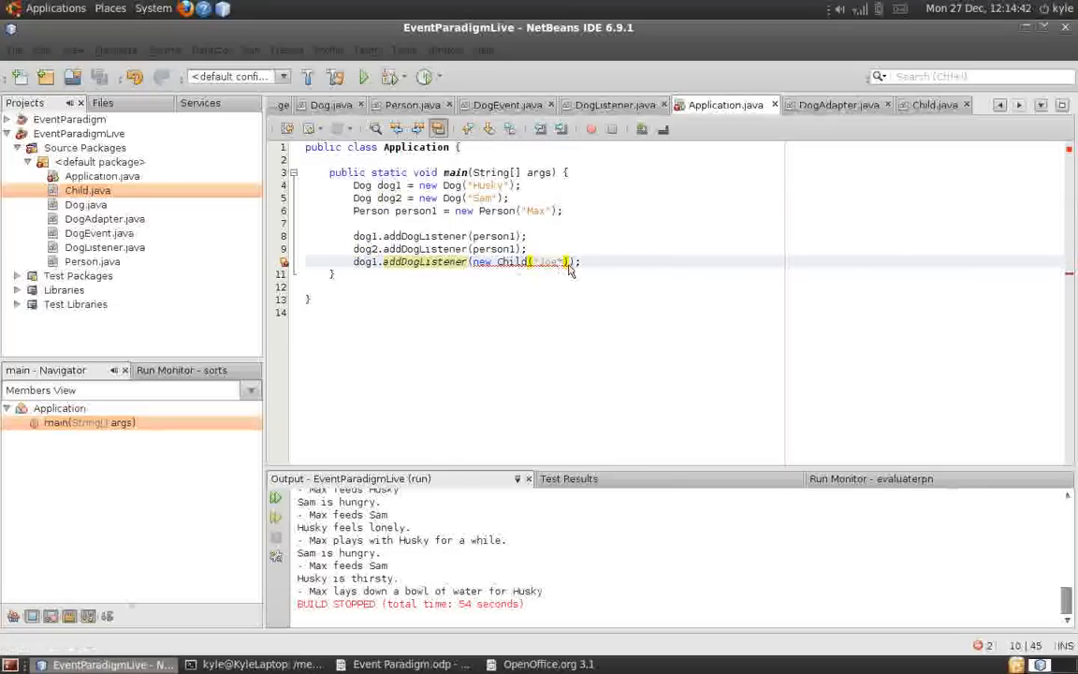
pyautogui.moveTo(569, 261); pyautogui.dragTo(473, 262)
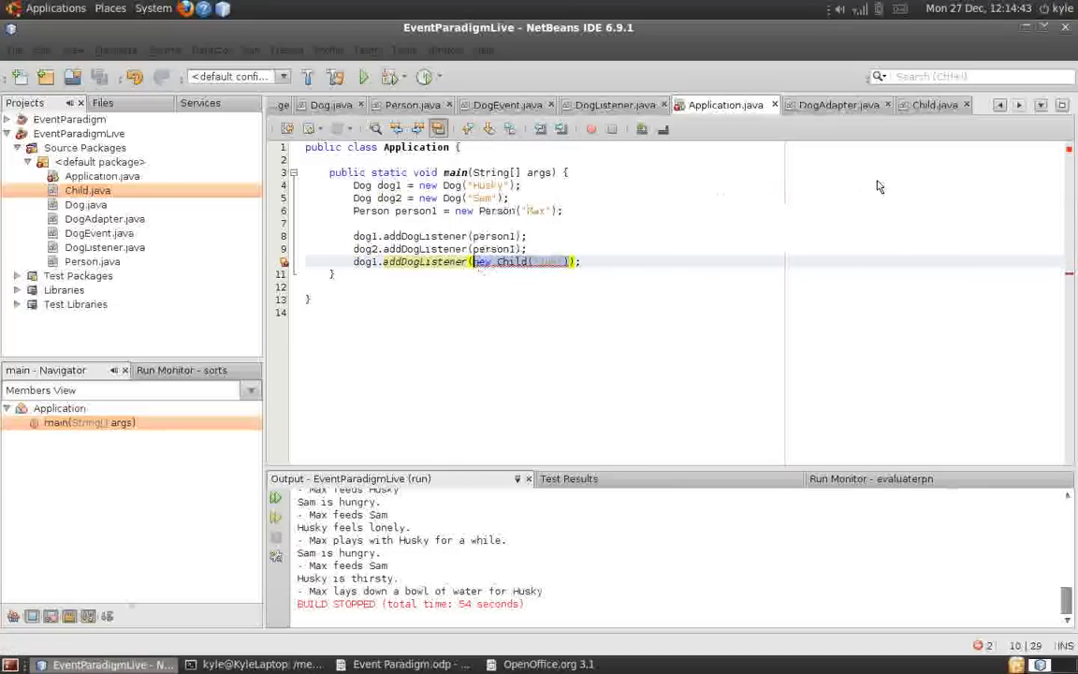
pyautogui.hotkey('ctrl', 'e')
pyautogui.hotkey('ctrl', 's')
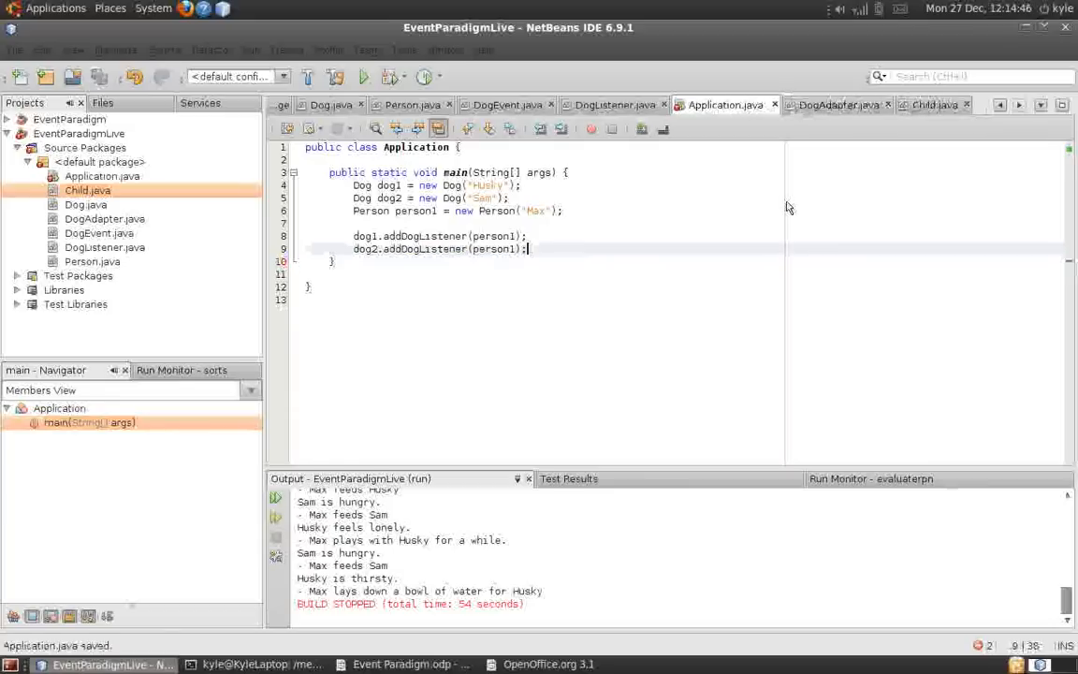
# Step: In Child.java add public DogAdapter getListener() returning listener, and save
pyautogui.click(931, 104)
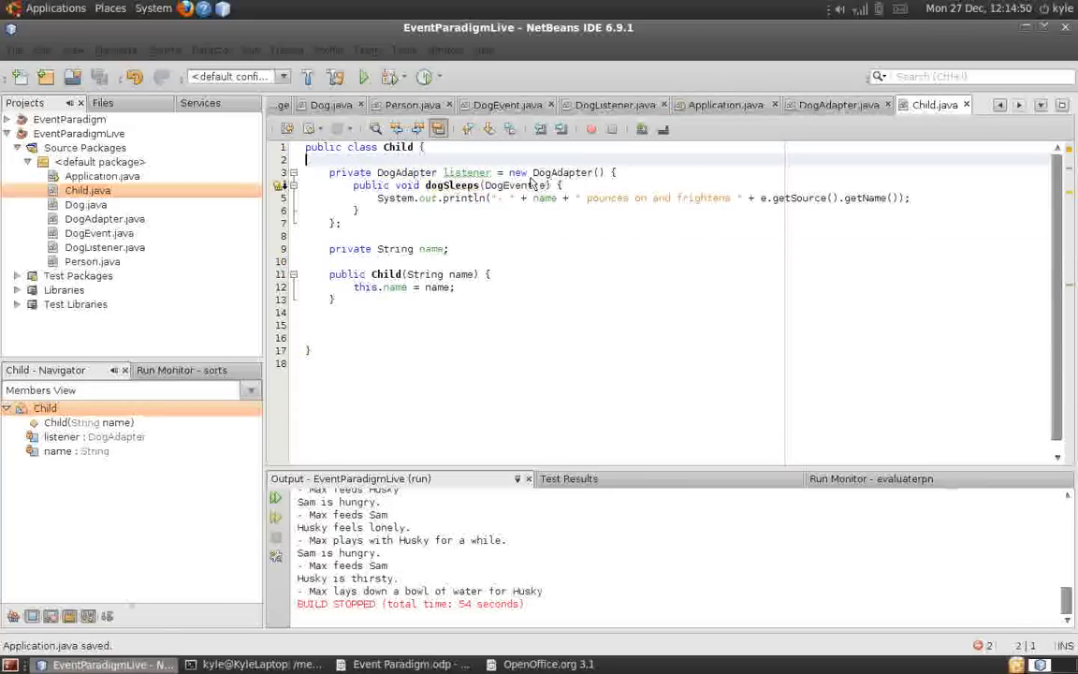
pyautogui.click(440, 223)
pyautogui.click(458, 323)
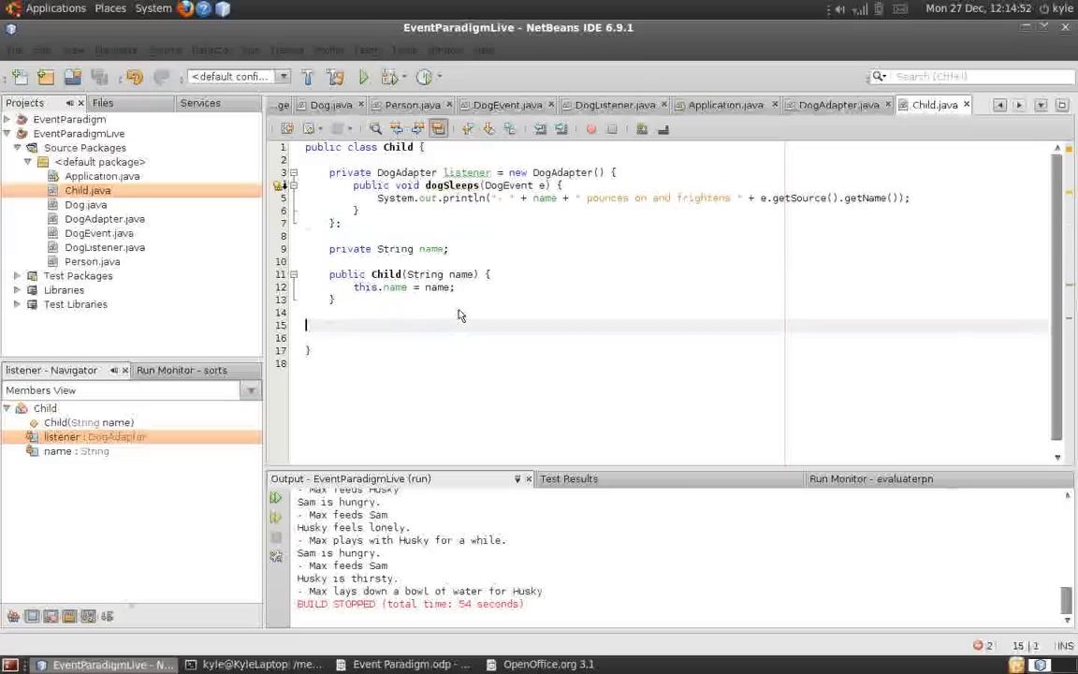
pyautogui.write('public Do')
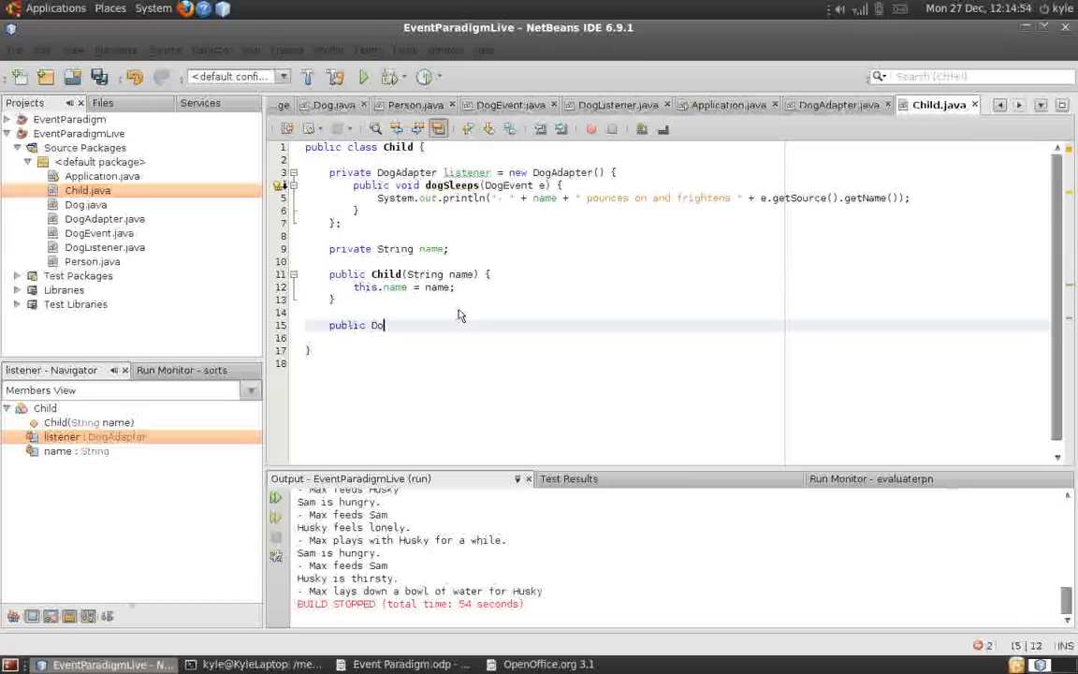
pyautogui.write('gAdapter getListener')
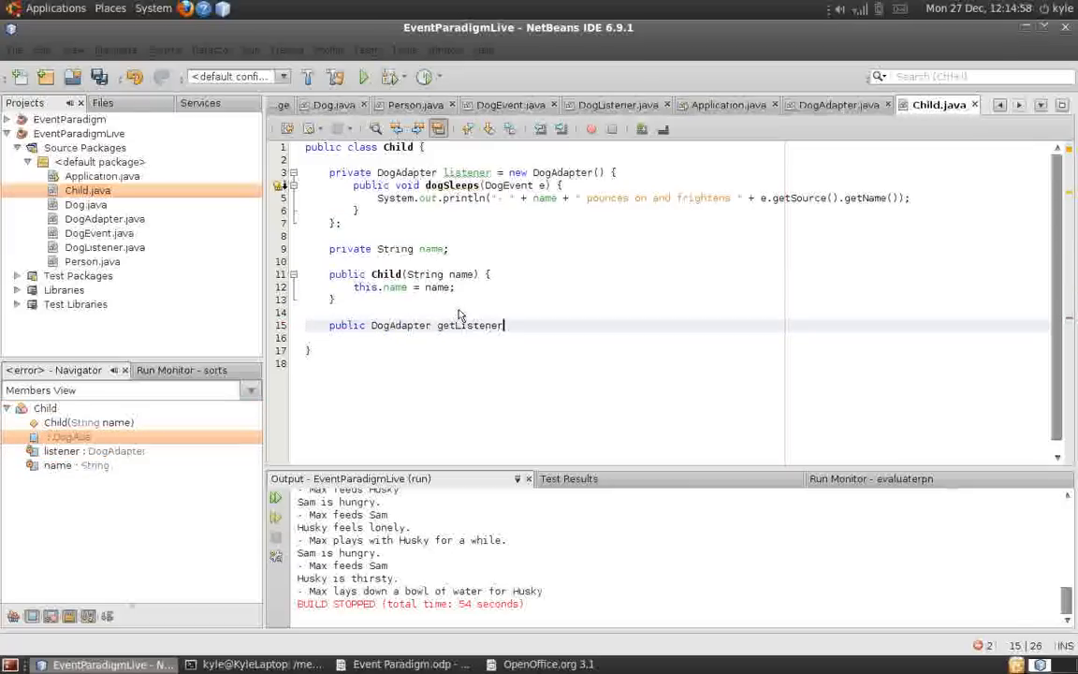
pyautogui.write('() {')
pyautogui.press('Return')
pyautogui.write('return listener')
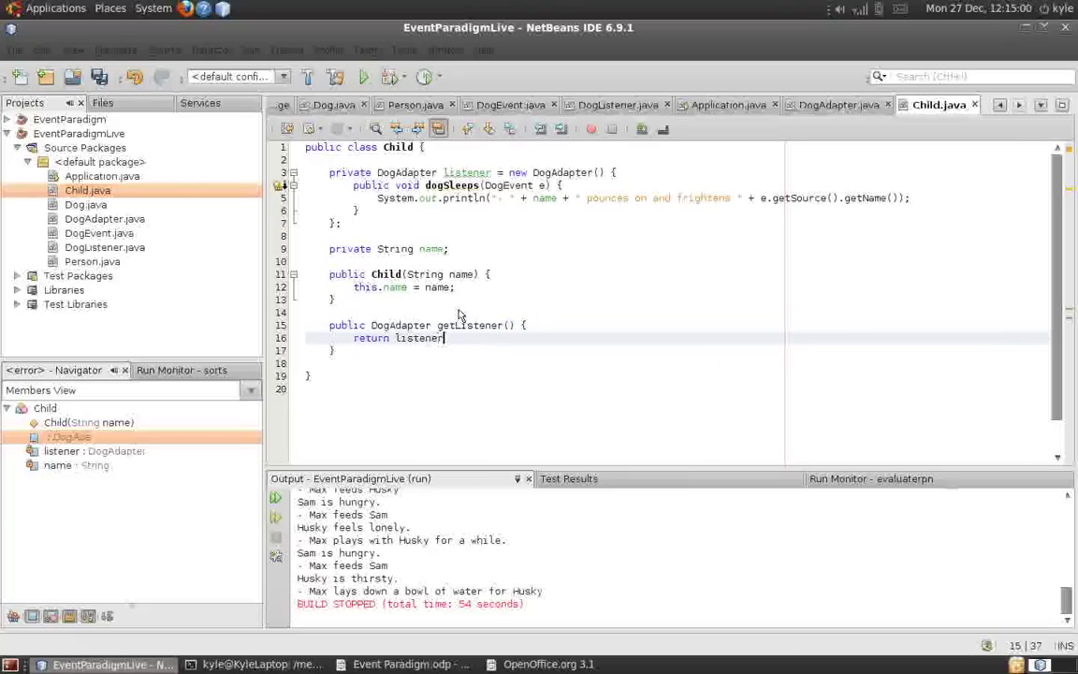
pyautogui.write(';')
pyautogui.hotkey('ctrl', 's')
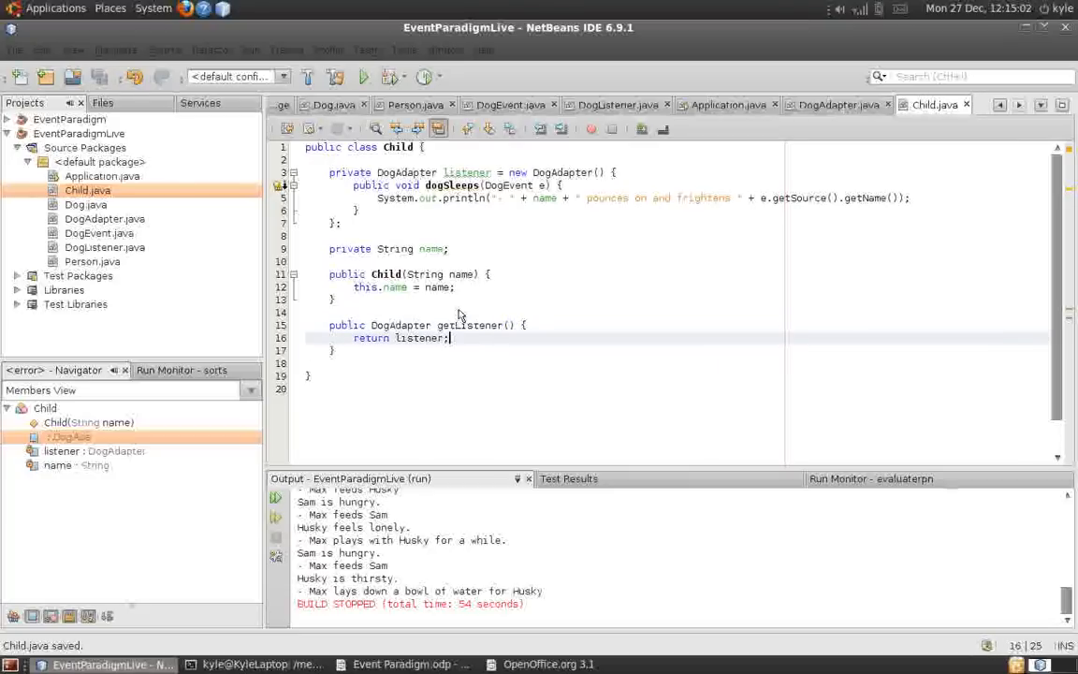
pyautogui.click(488, 198)
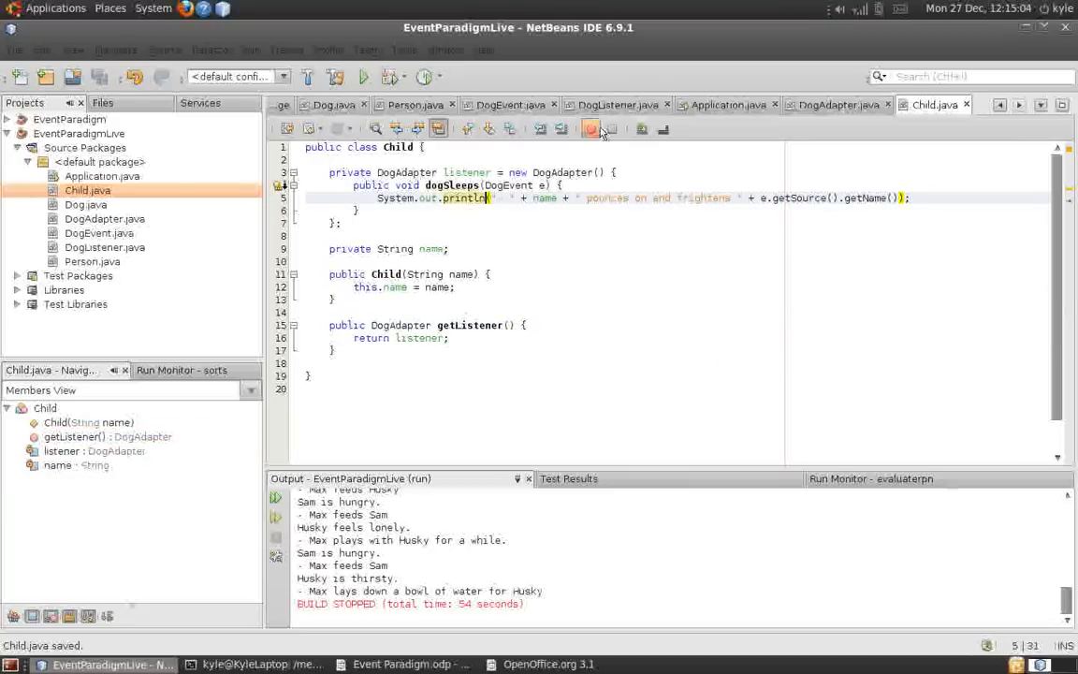
# Step: In Application's main add Child child = new Child("Ron"); and save
pyautogui.click(701, 105)
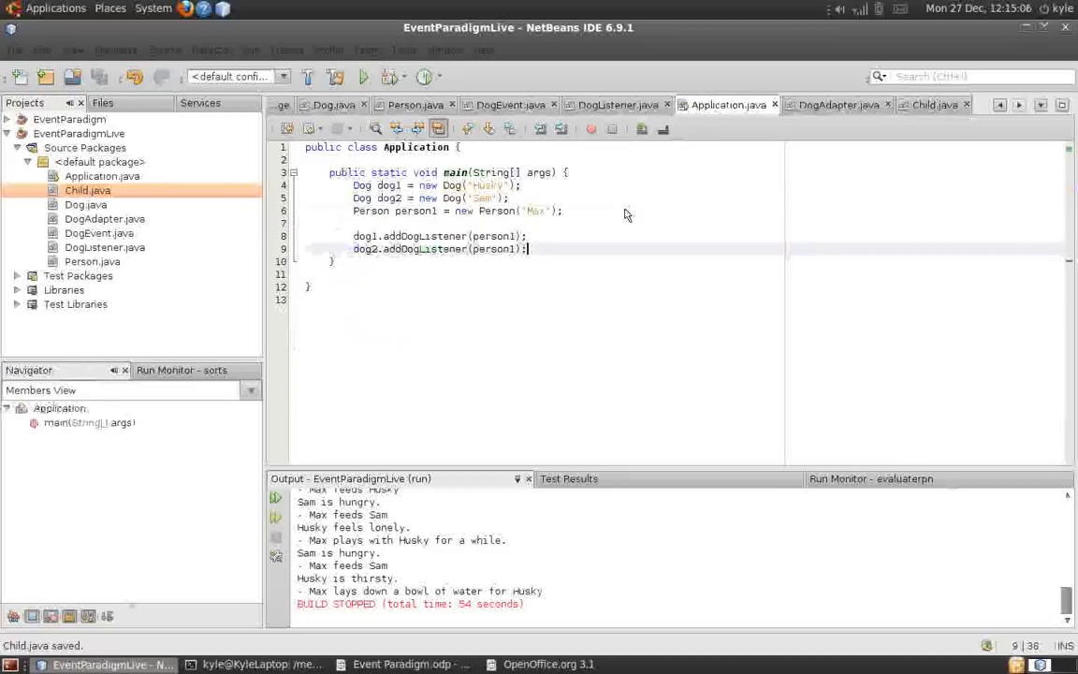
pyautogui.click(626, 215)
pyautogui.press('Return')
pyautogui.write('Child child = new Person("Ro')
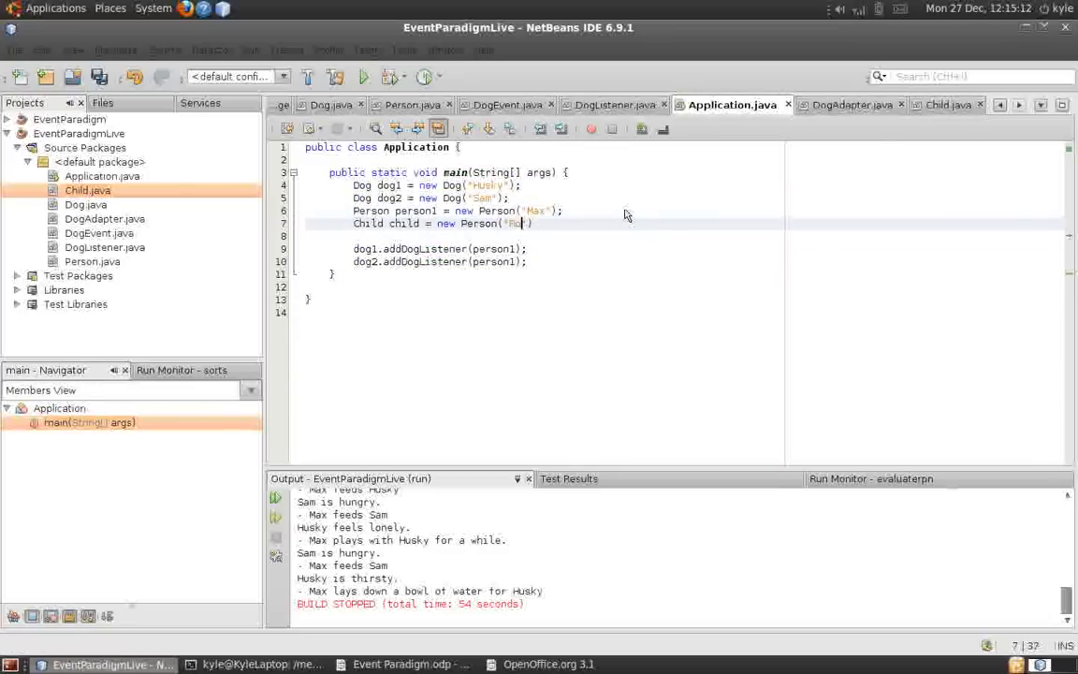
pyautogui.press('BackSpace')
pyautogui.press('BackSpace')
pyautogui.press('BackSpace')
pyautogui.write('Child')
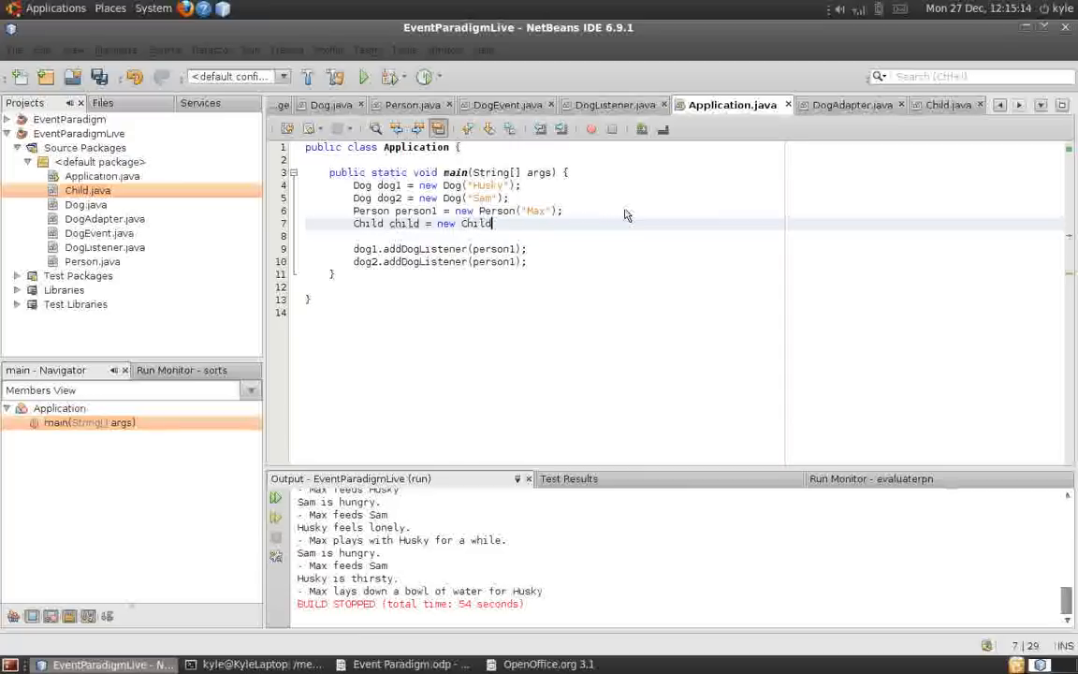
pyautogui.write('("Ron");')
pyautogui.hotkey('ctrl', 's')
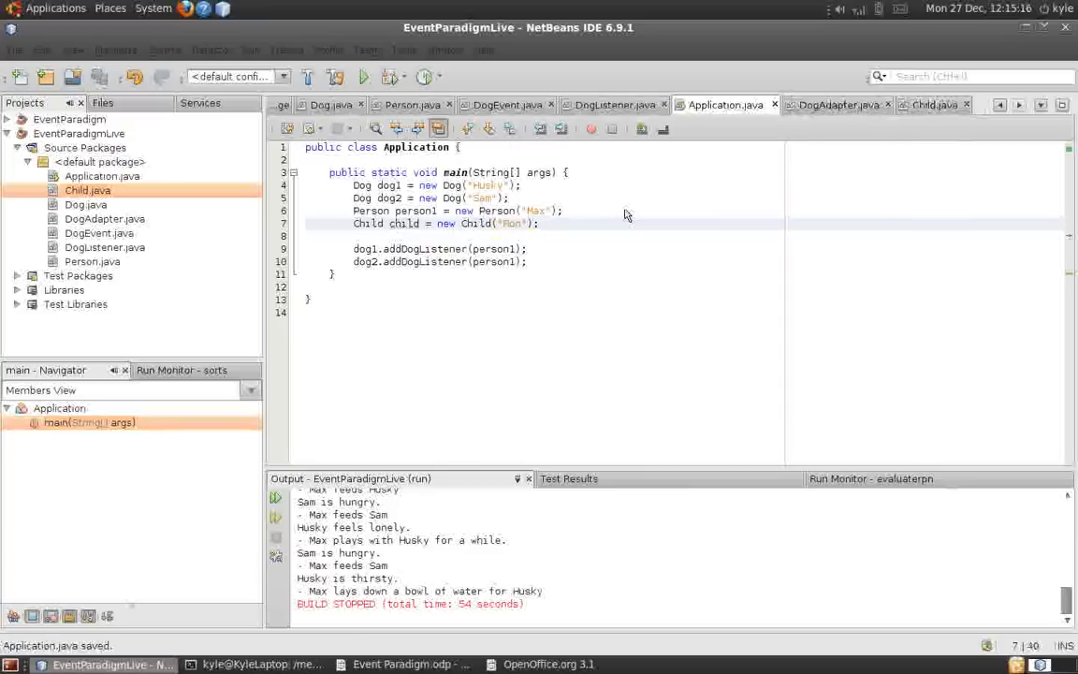
# Step: Add dog1.addDogListener(child.getListener()); via completion and save Application.java
pyautogui.press('Down')
pyautogui.press('Down')
pyautogui.press('Return')
pyautogui.write('dog1.')
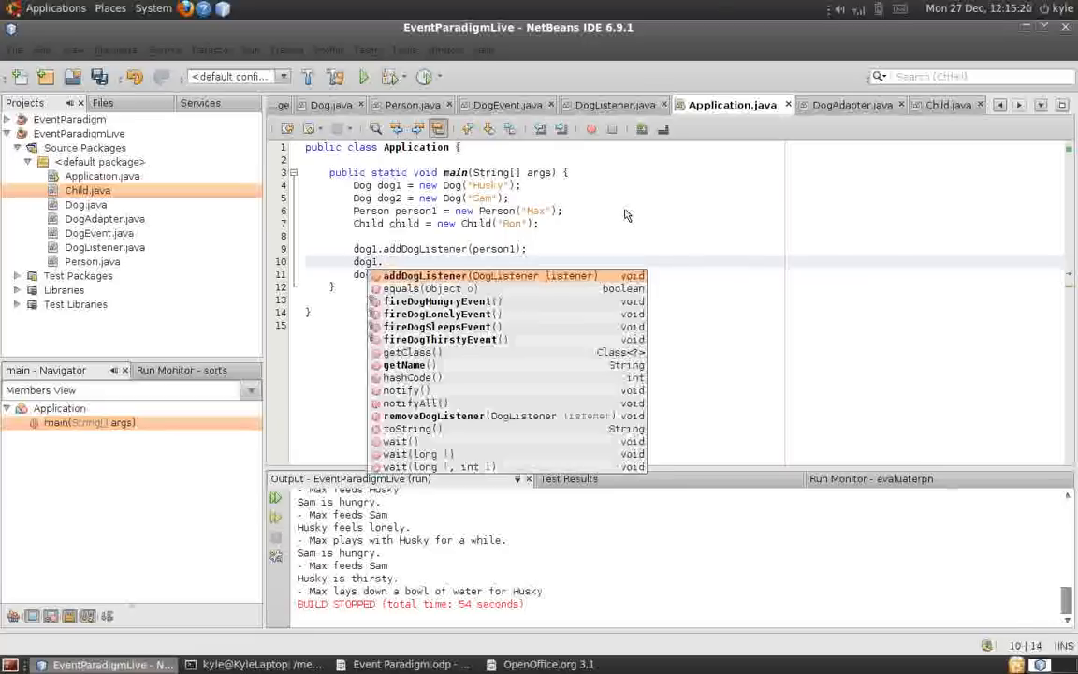
pyautogui.write('add')
pyautogui.press('Return')
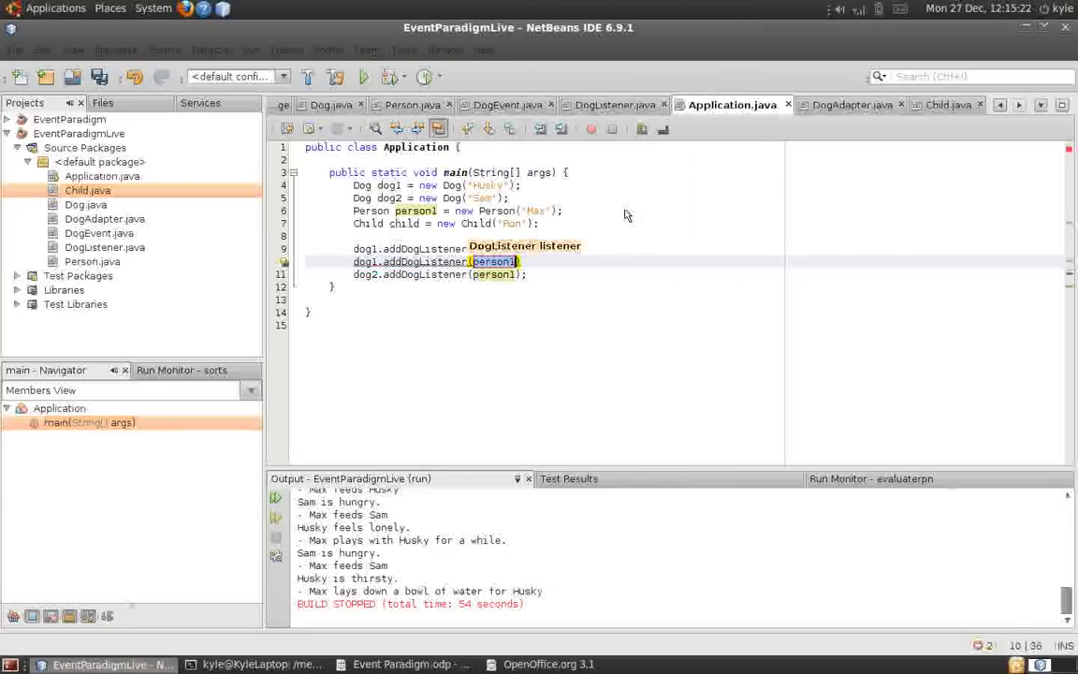
pyautogui.write('child')
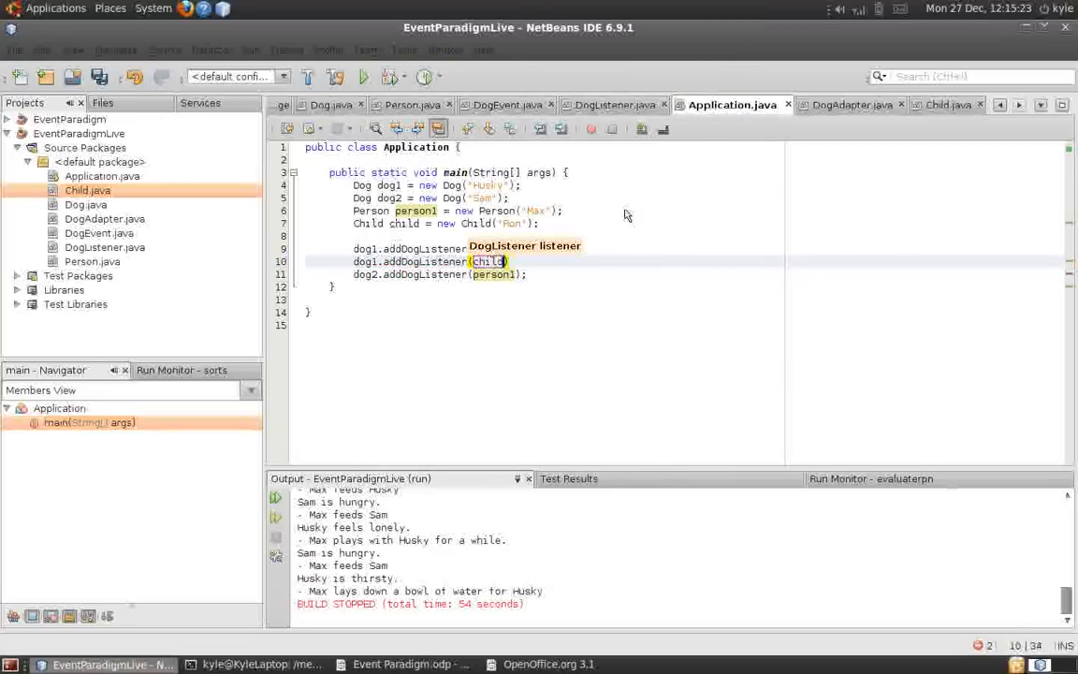
pyautogui.write('.get')
pyautogui.press('Return')
pyautogui.write(';')
pyautogui.hotkey('ctrl', 's')
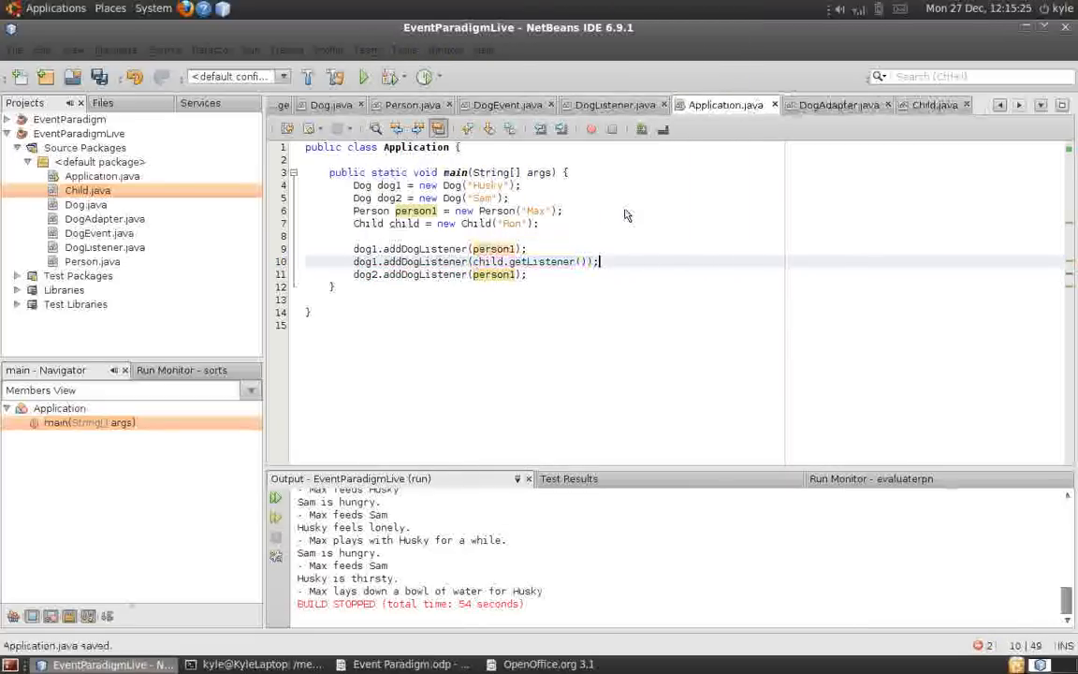
pyautogui.press('Down')
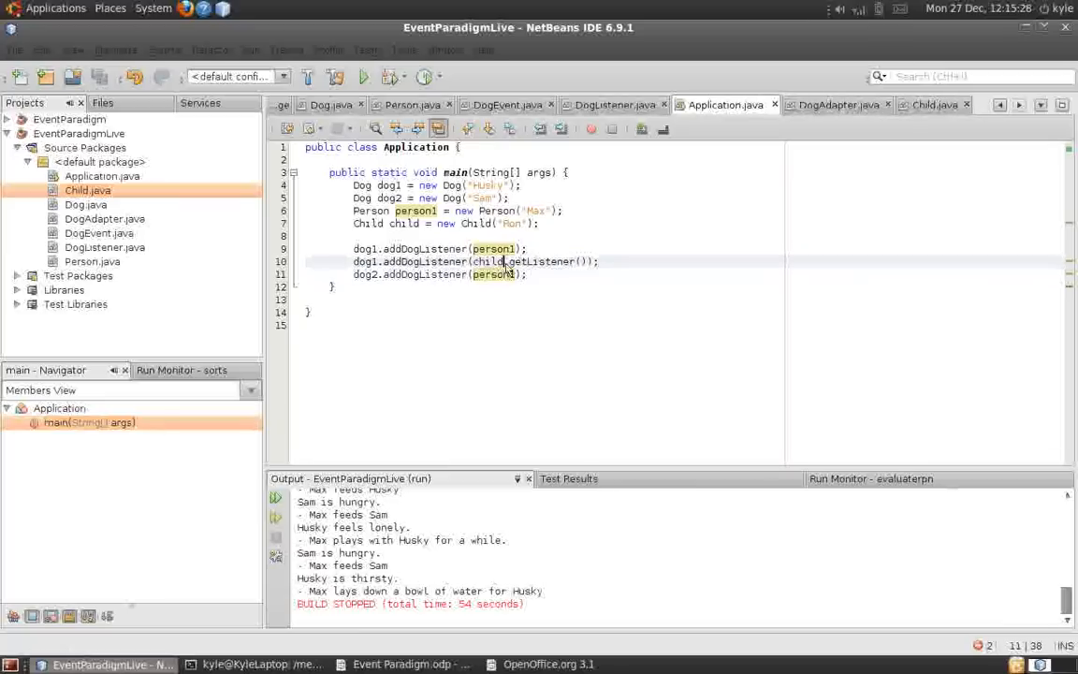
pyautogui.moveTo(587, 261); pyautogui.dragTo(511, 261)
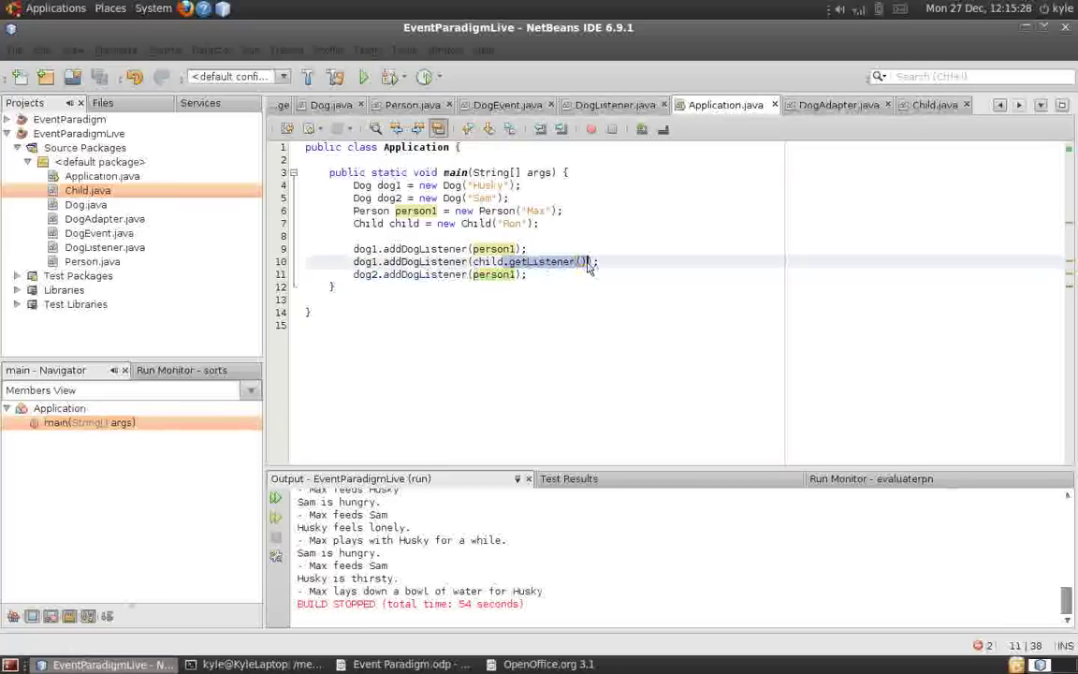
pyautogui.doubleClick(488, 261)
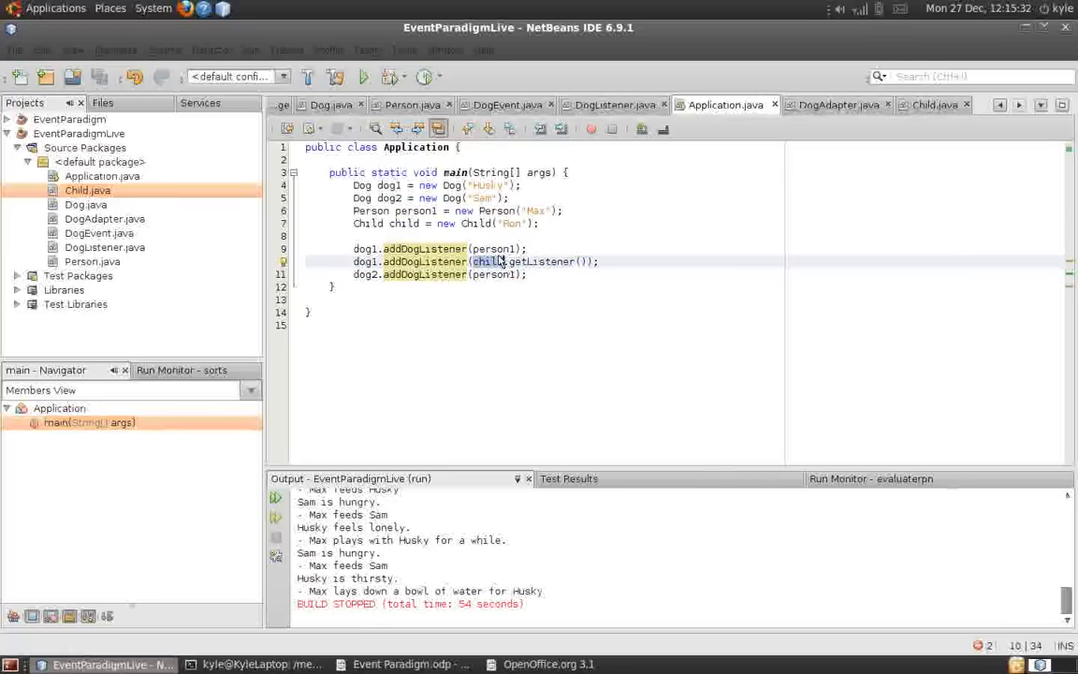
pyautogui.click(926, 105)
pyautogui.click(461, 324)
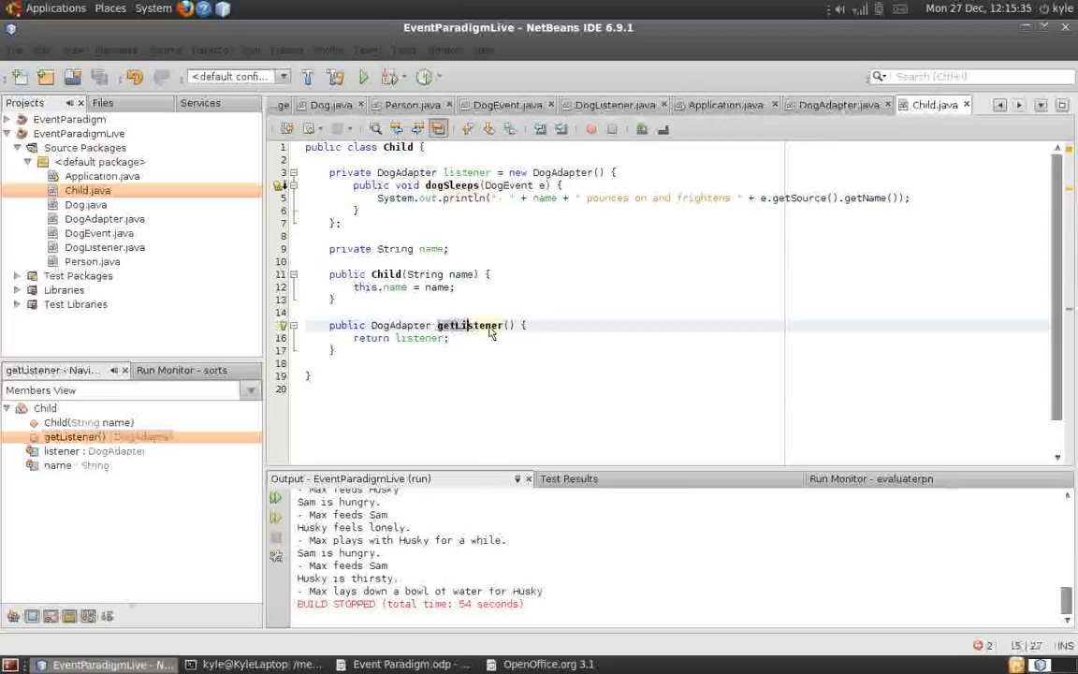
pyautogui.click(472, 223)
pyautogui.moveTo(361, 210); pyautogui.dragTo(505, 198)
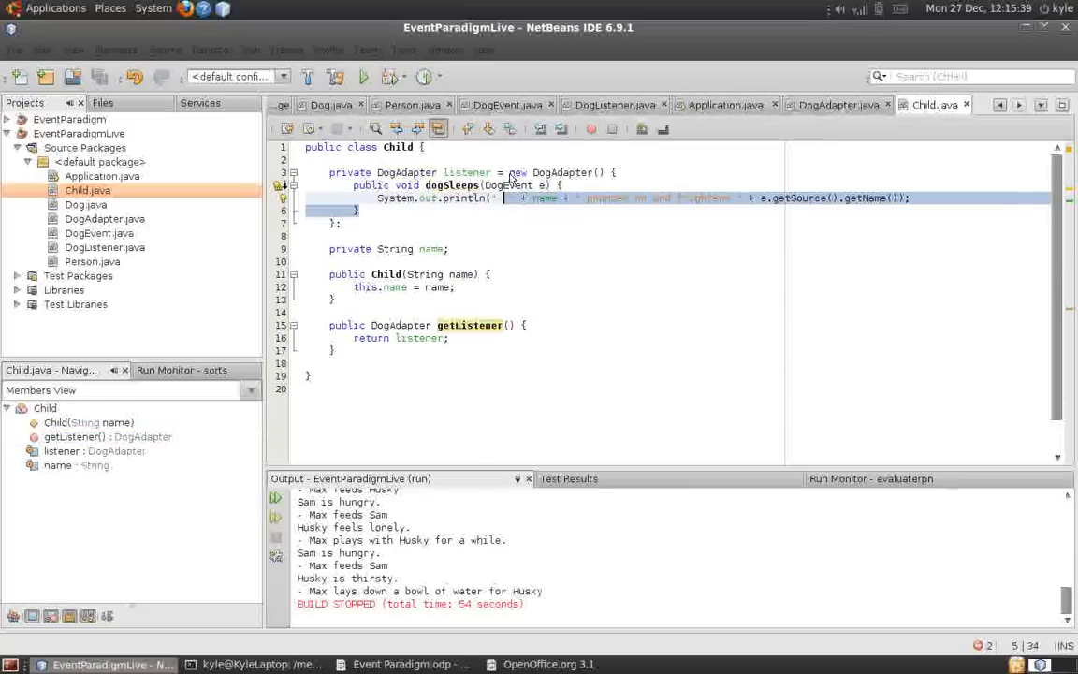
pyautogui.click(463, 172)
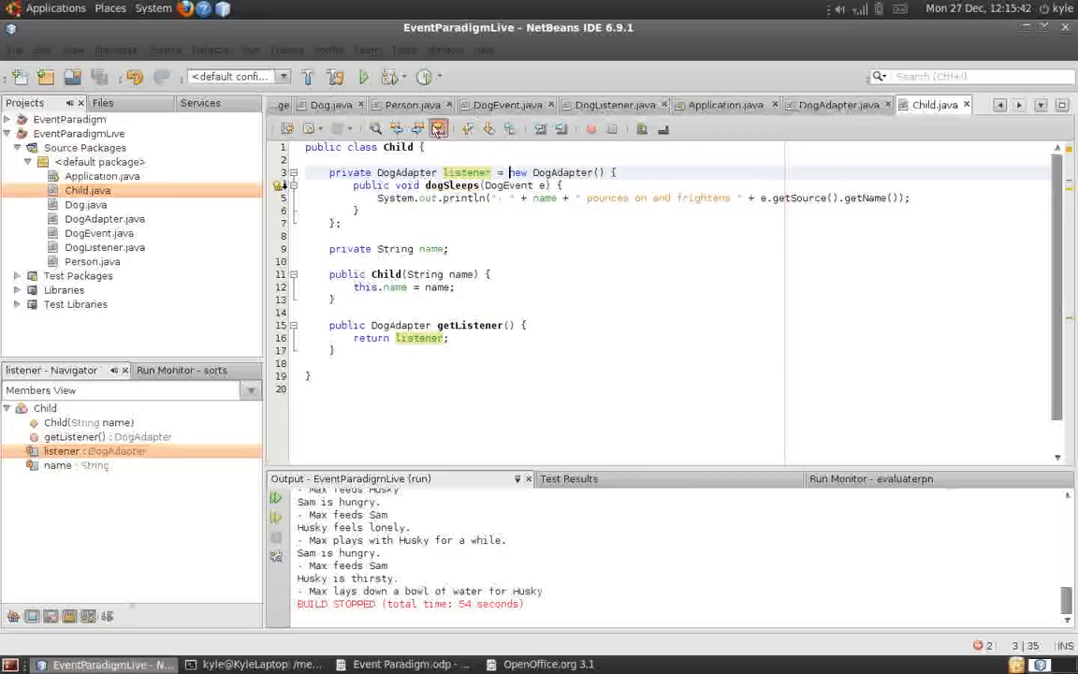
pyautogui.click(823, 105)
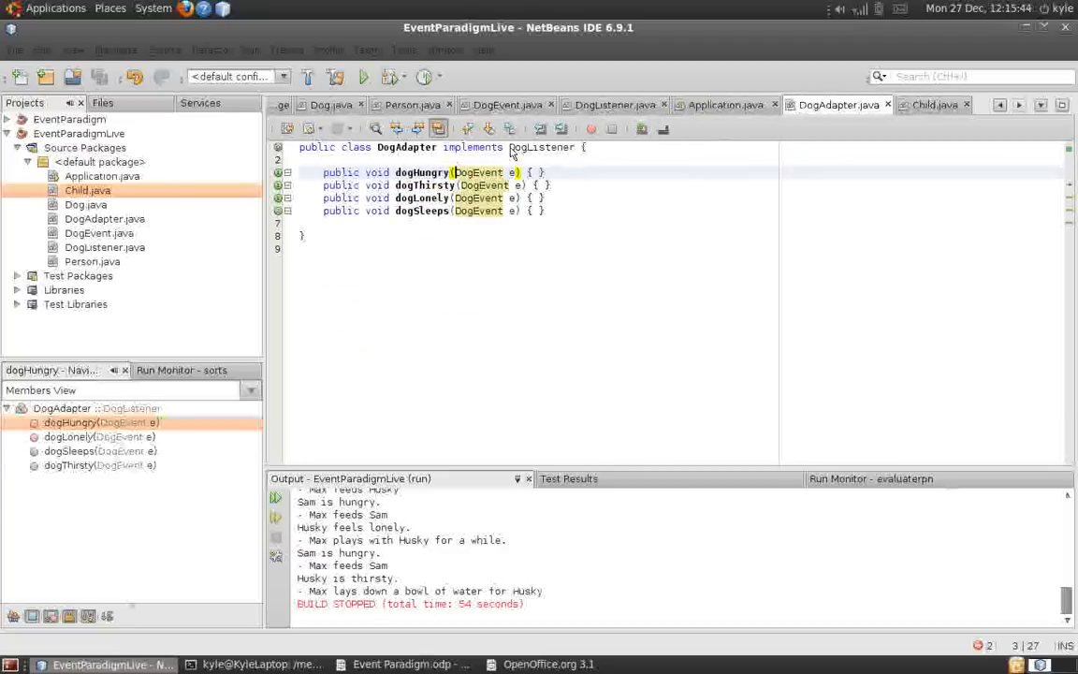
pyautogui.click(456, 150)
pyautogui.moveTo(445, 147); pyautogui.dragTo(575, 148)
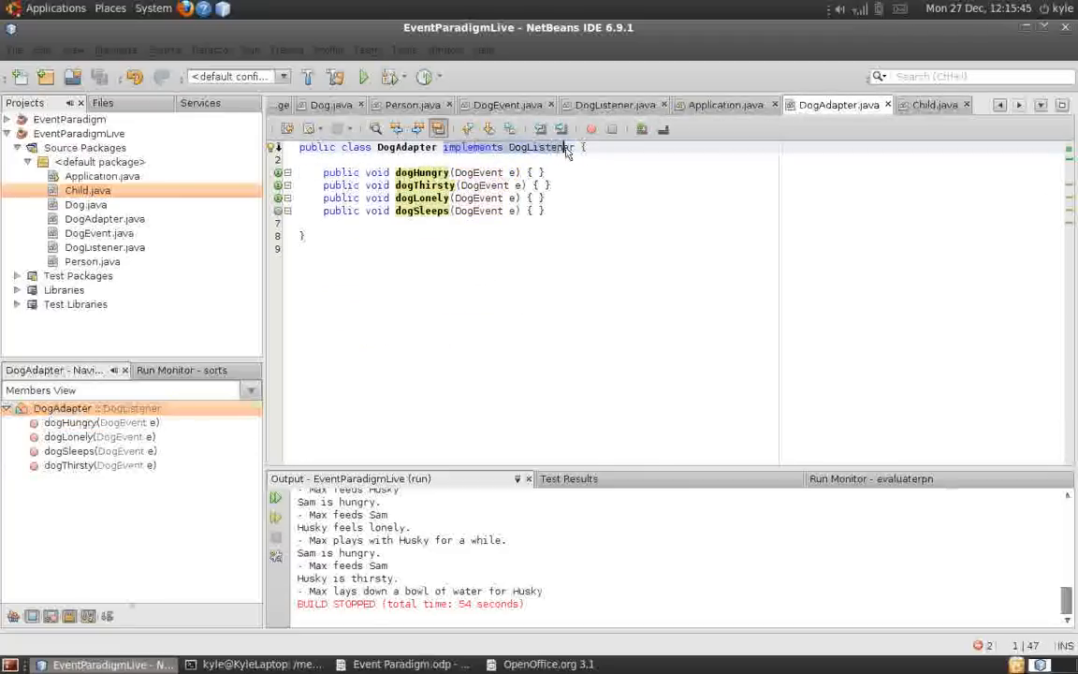
pyautogui.click(617, 104)
# Step: Add dog2.addDogListener(child.getListener()); after dog2's registration and save
pyautogui.press('Down')
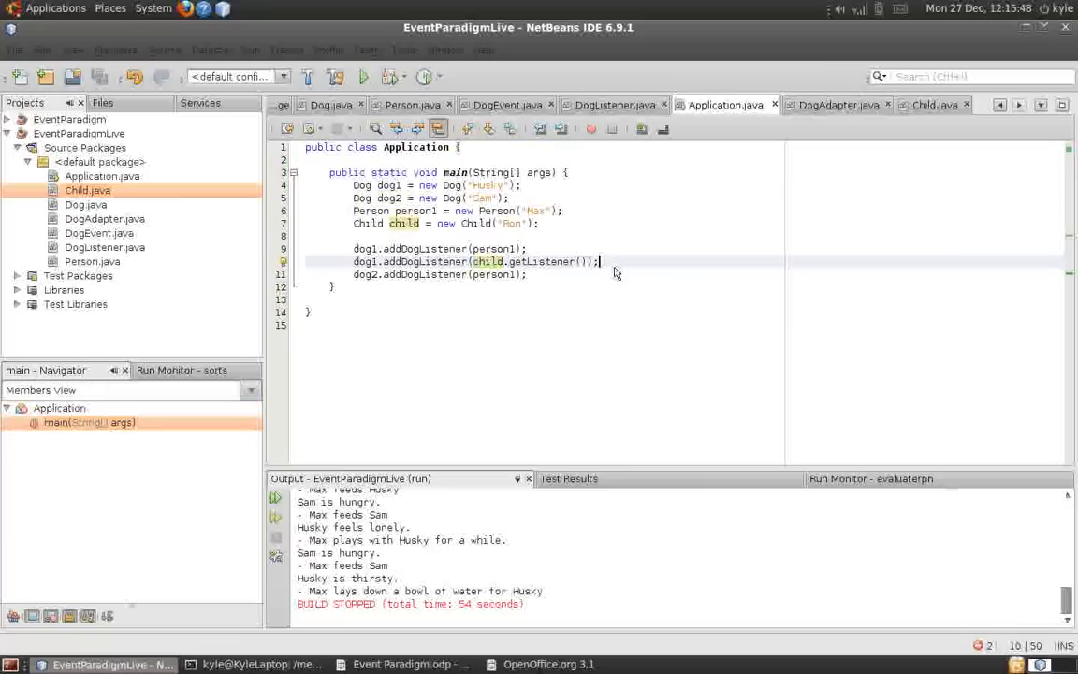
pyautogui.press('End')
pyautogui.press('Return')
pyautogui.write('dog2.addDogListener(chi')
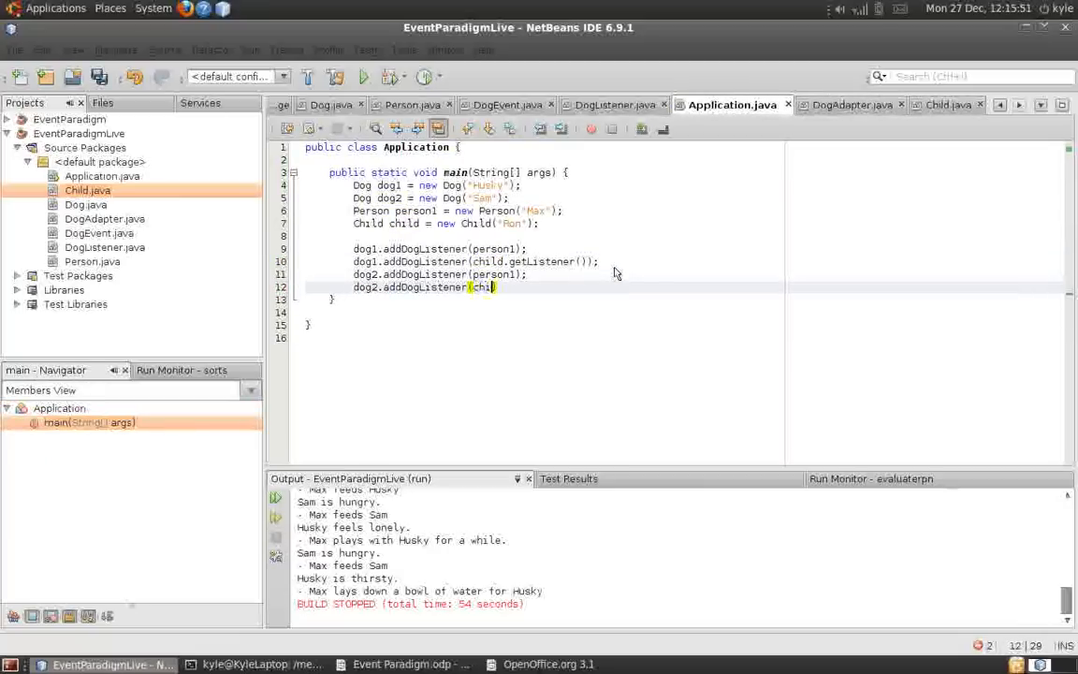
pyautogui.write('ld.getListener());')
pyautogui.hotkey('ctrl', 's')
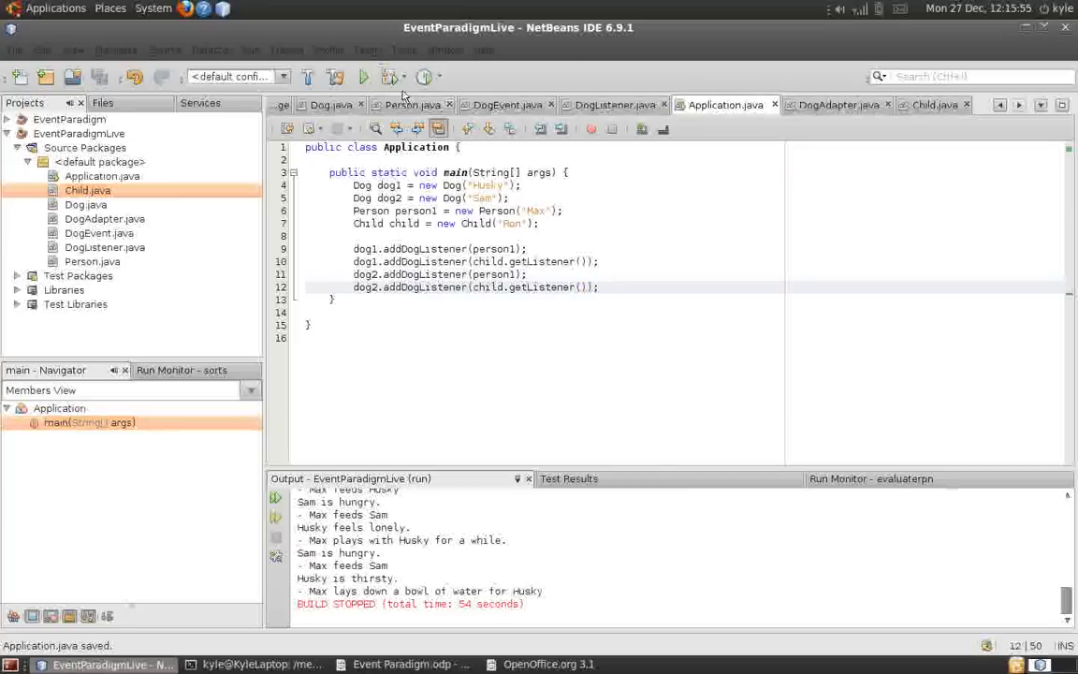